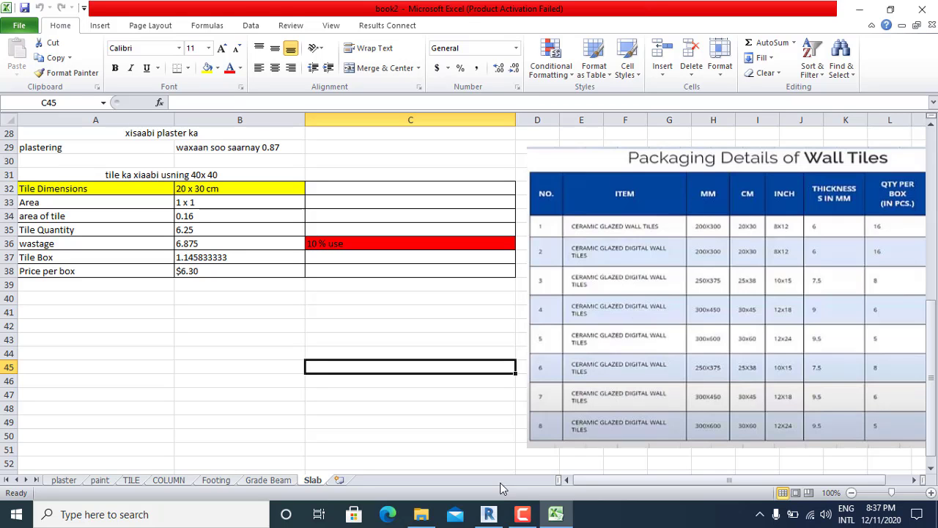
Step: Switch to Revit and examine the walls and the column, footing and grade beam frame in the 3D view
click(488, 513)
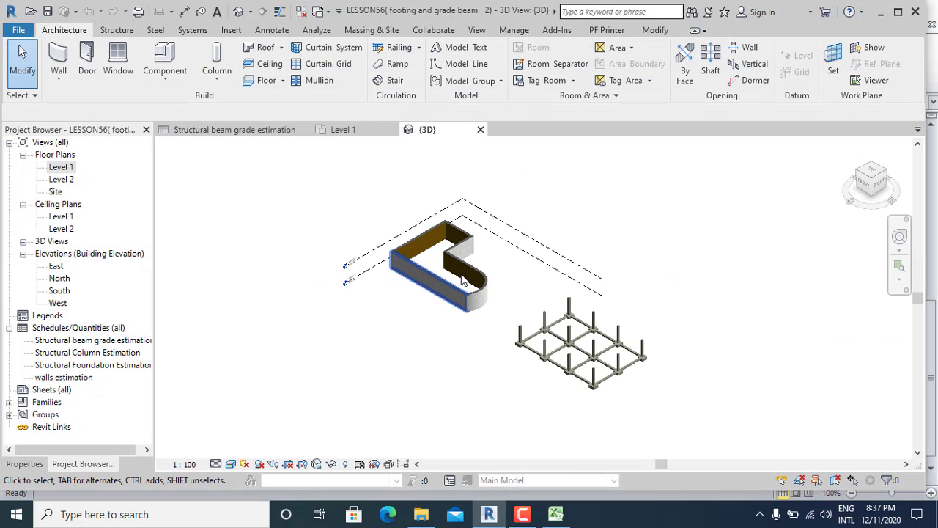
click(899, 236)
drag(386, 337, 542, 335)
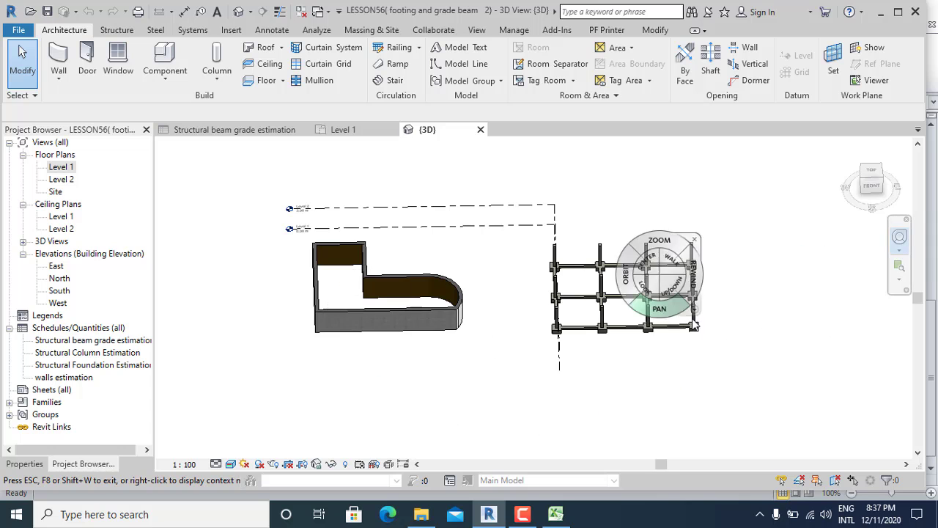
scroll(641, 352, up, 4)
drag(647, 317, 648, 340)
scroll(647, 340, down, 2)
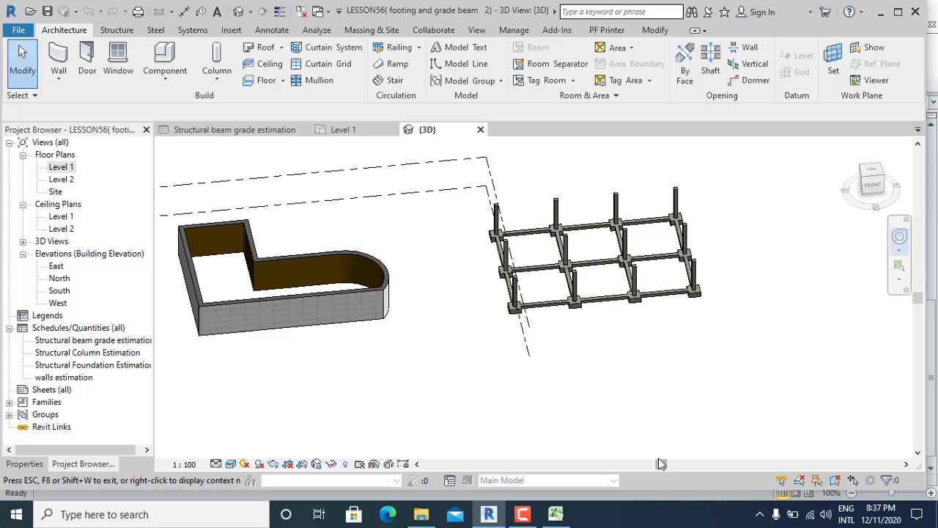
mouse_move(686, 375)
mouse_down()
mouse_move(674, 387)
mouse_move(680, 378)
mouse_up()
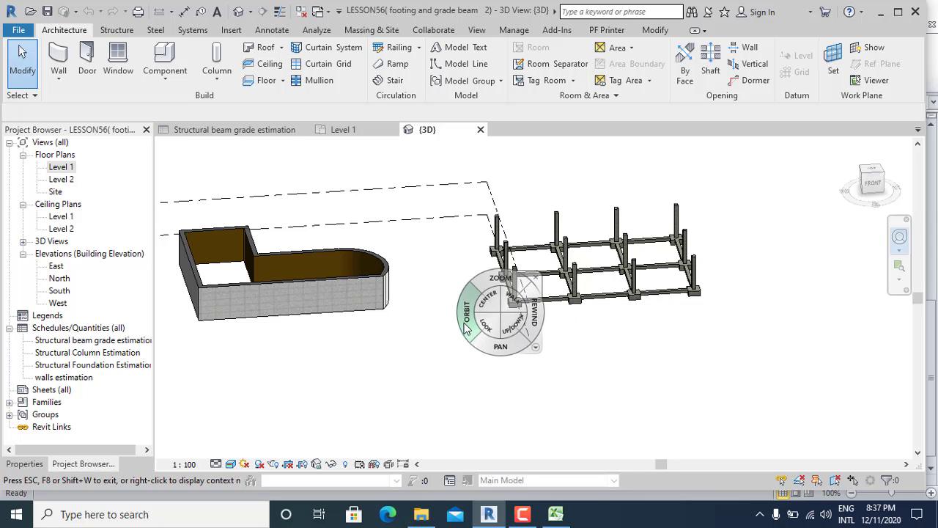
mouse_move(466, 328)
mouse_down()
mouse_move(484, 322)
mouse_move(477, 329)
mouse_up()
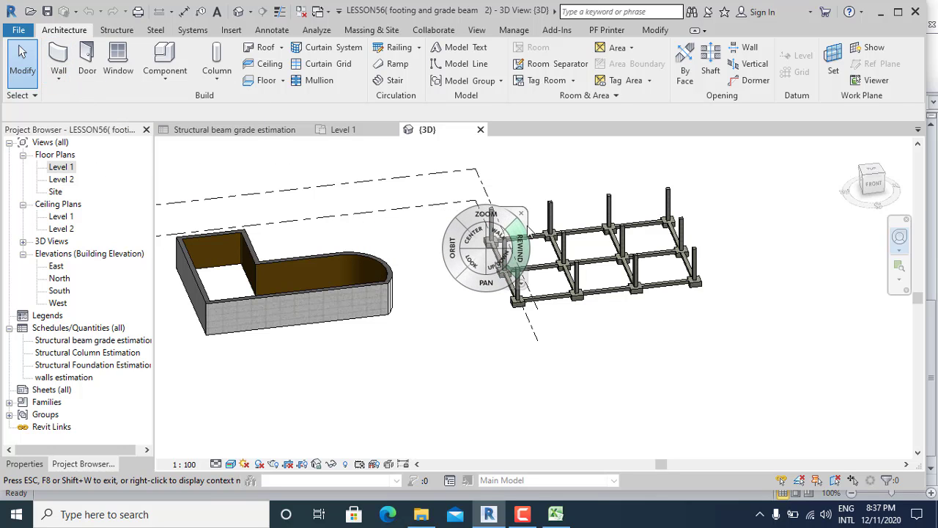
drag(544, 311, 519, 238)
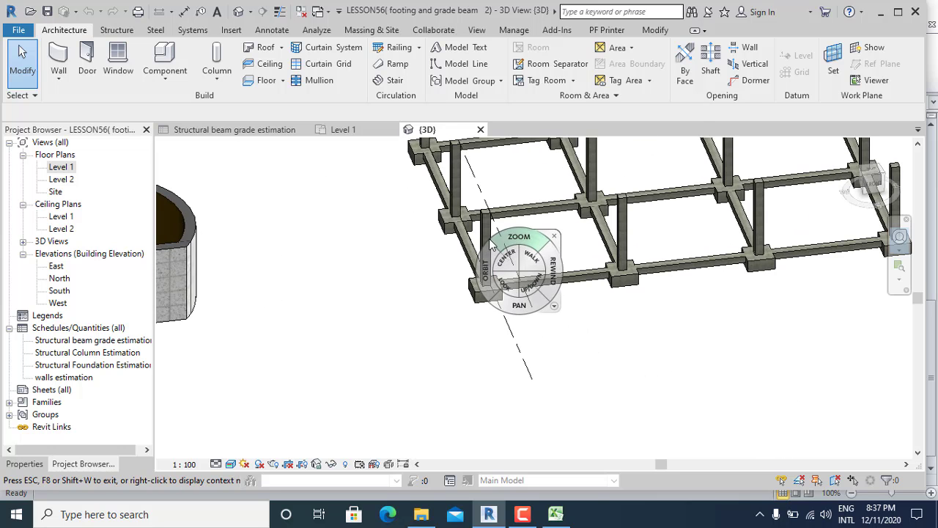
scroll(521, 301, up, 3)
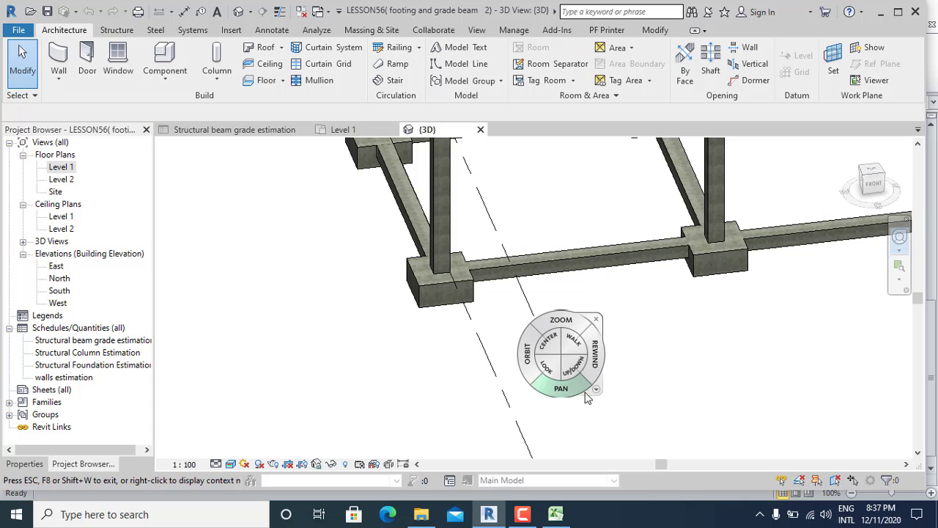
scroll(689, 352, down, 5)
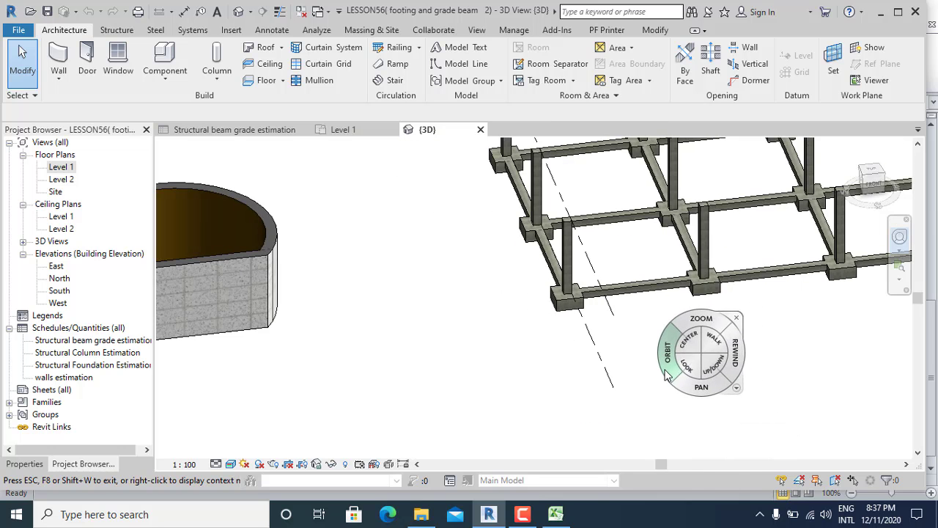
scroll(668, 377, down, 3)
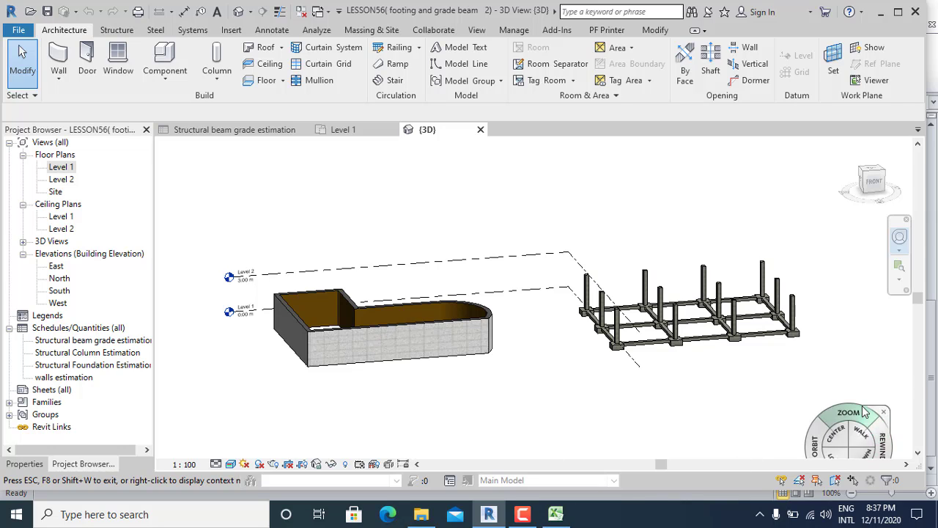
Step: Start a structural floor in the Level 1 floor plan and show its properties
click(322, 132)
scroll(696, 299, up, 2)
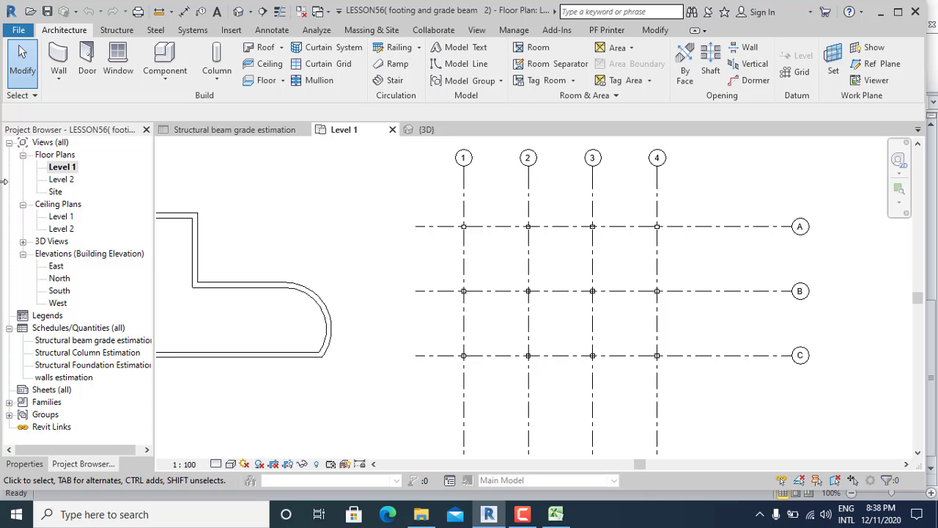
click(117, 31)
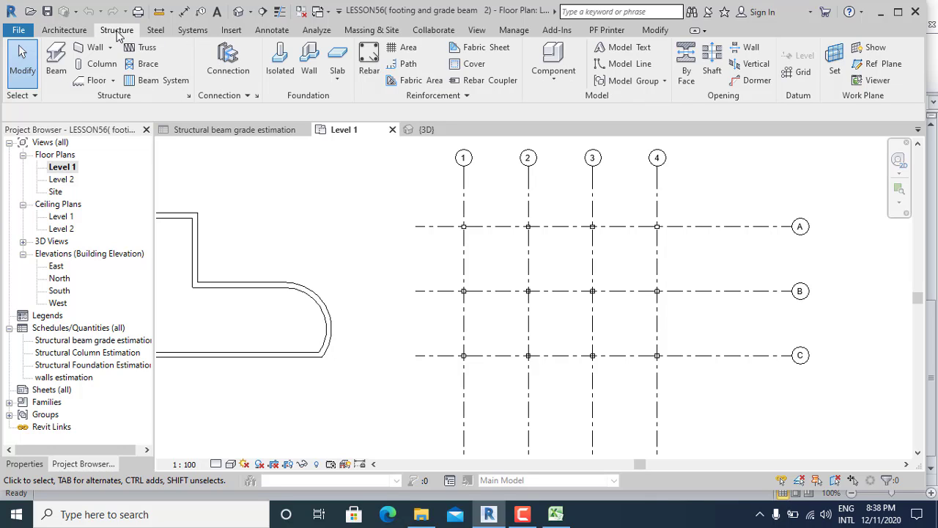
click(91, 80)
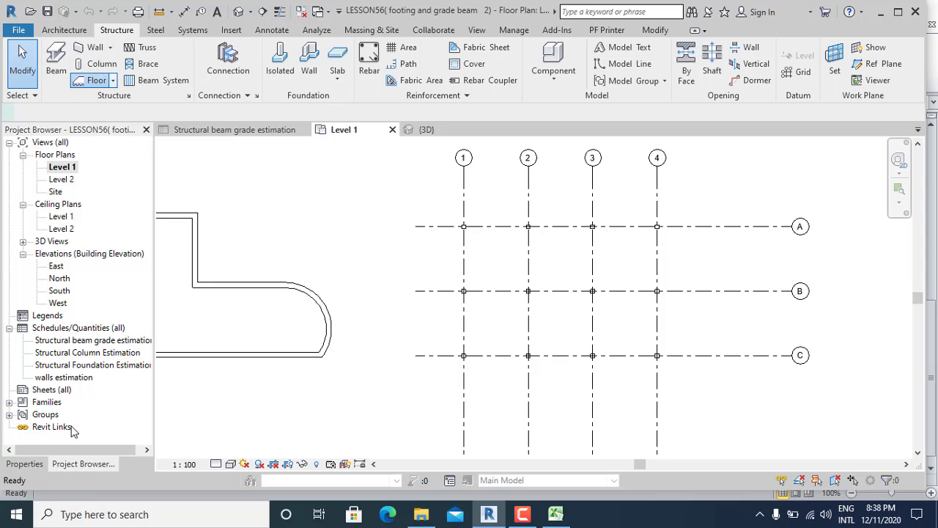
click(38, 466)
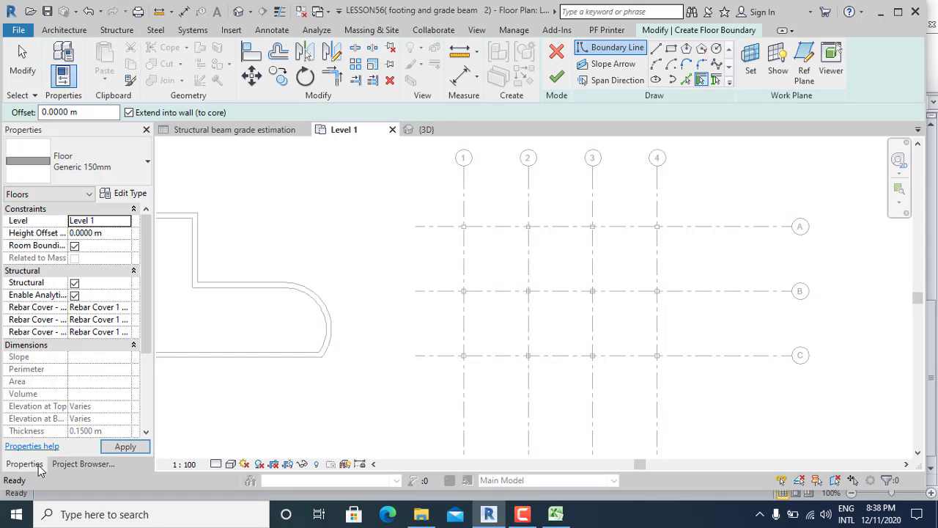
Step: Duplicate the Generic 150mm floor type under the name "slab foundtaion 150"
click(130, 194)
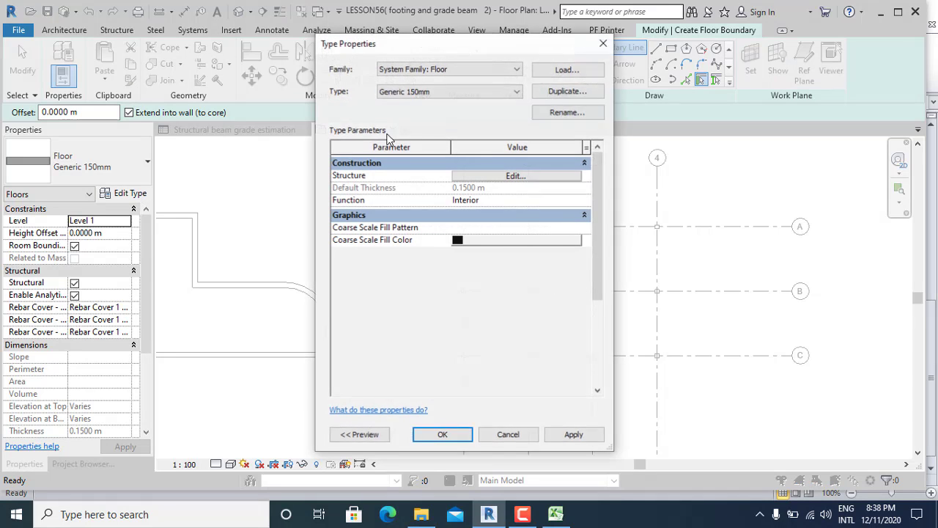
click(557, 91)
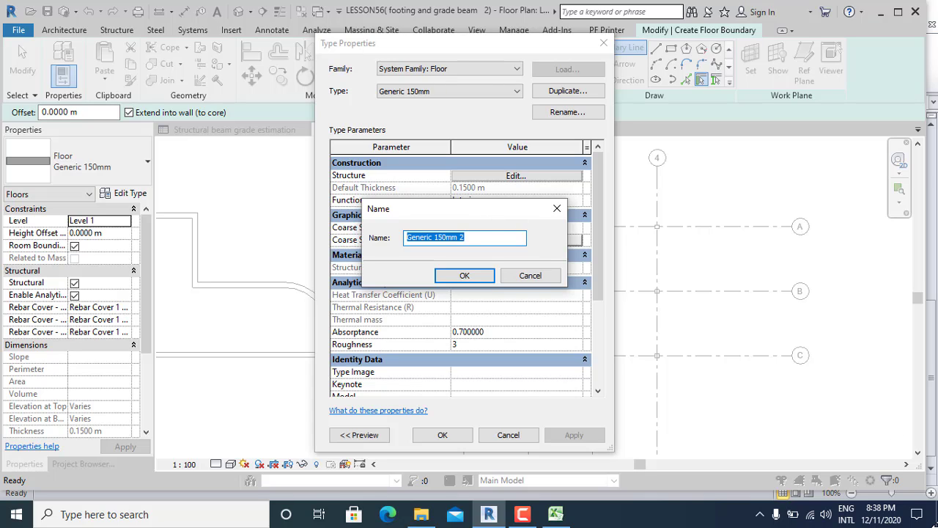
text(sla)
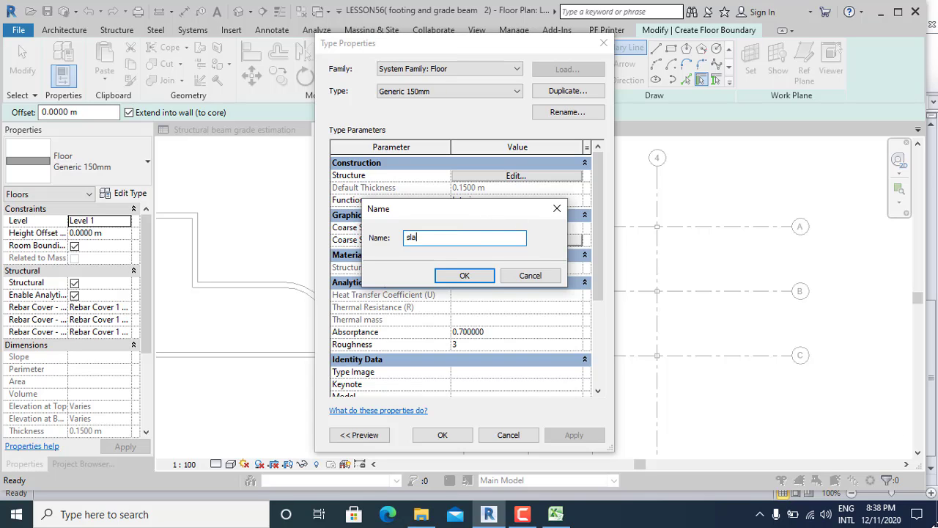
text(b foundtaion 150)
right_click(487, 211)
click(464, 276)
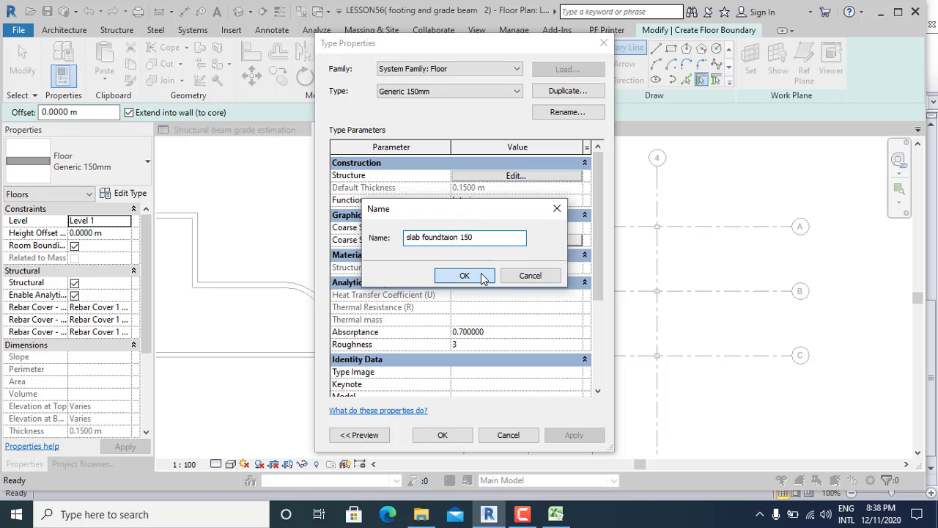
click(464, 276)
Step: Insert two additional layers into the layer structure of the new floor type
click(527, 175)
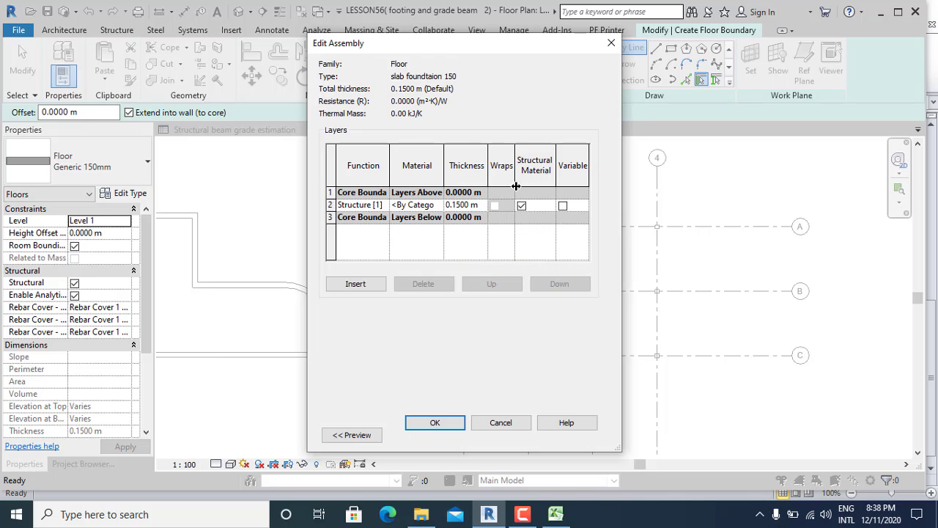
click(359, 286)
click(360, 286)
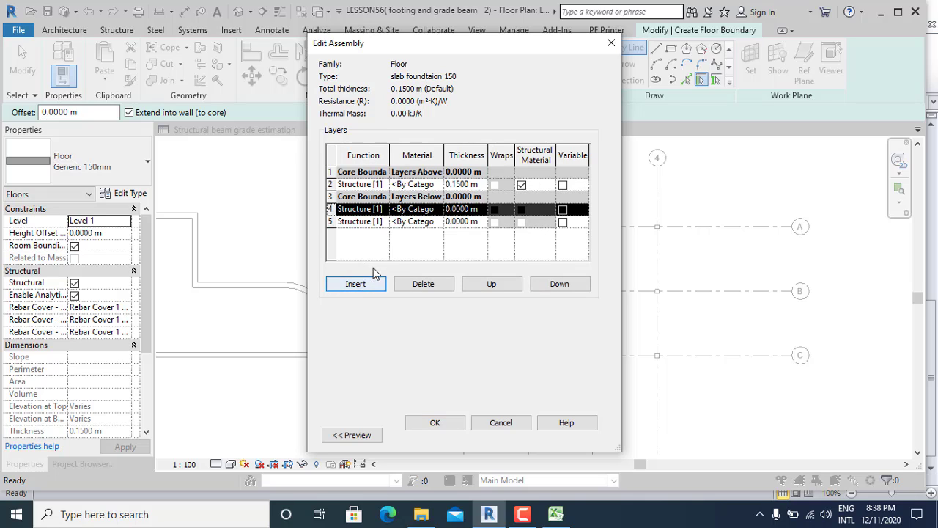
click(438, 185)
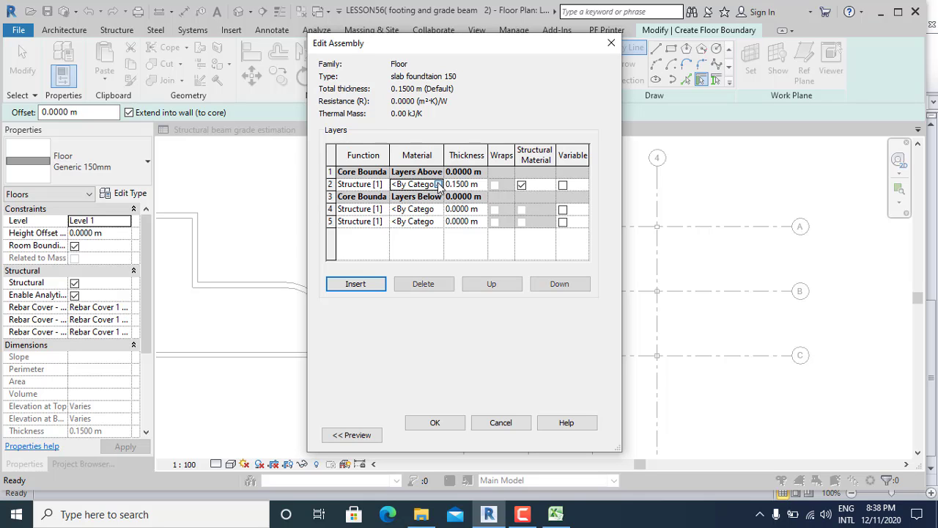
click(439, 185)
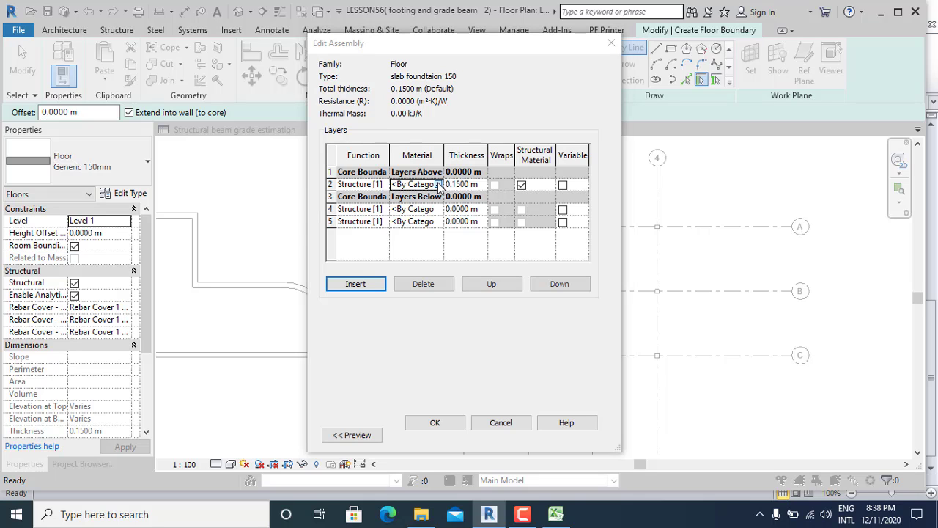
click(751, 60)
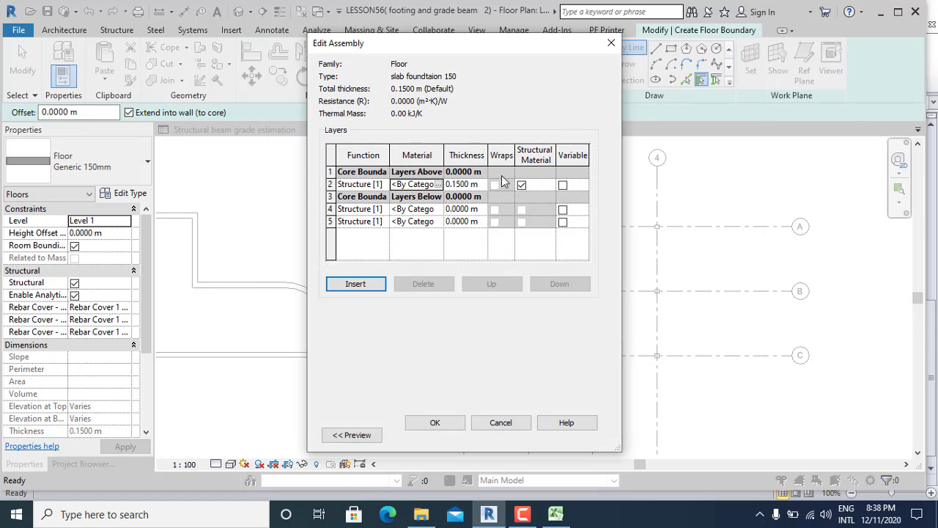
Step: Set the thickness of the core structure layer to 0.025 m
click(481, 187)
click(483, 184)
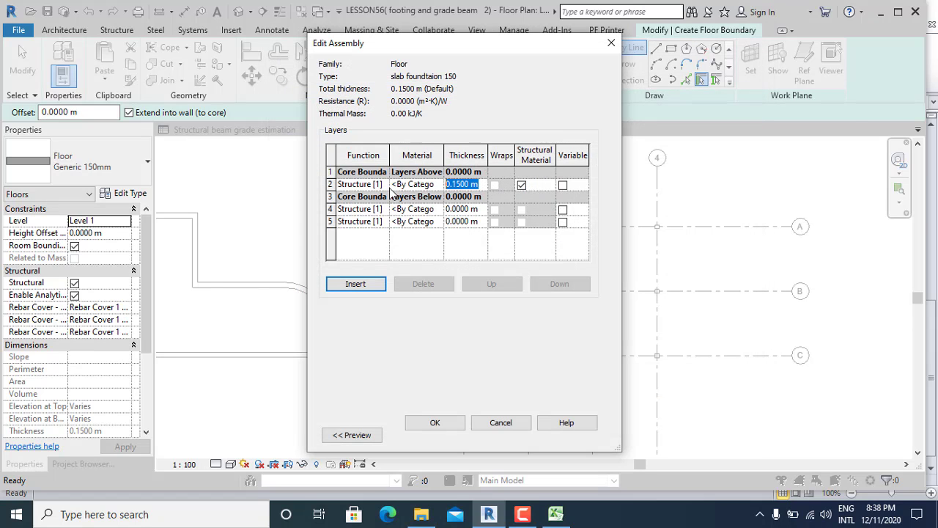
text(0.0)
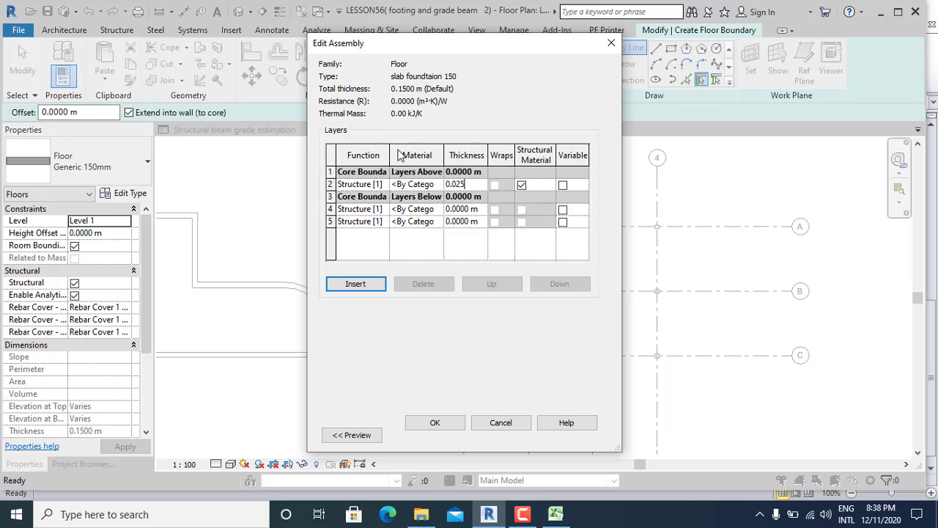
text(25)
Step: Create a new material in the Material Browser for the core structure layer
click(441, 188)
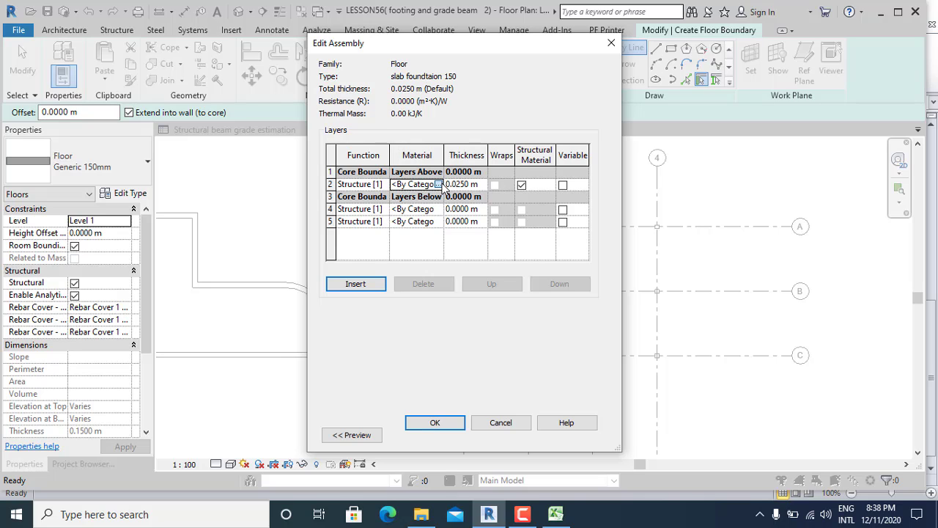
click(438, 184)
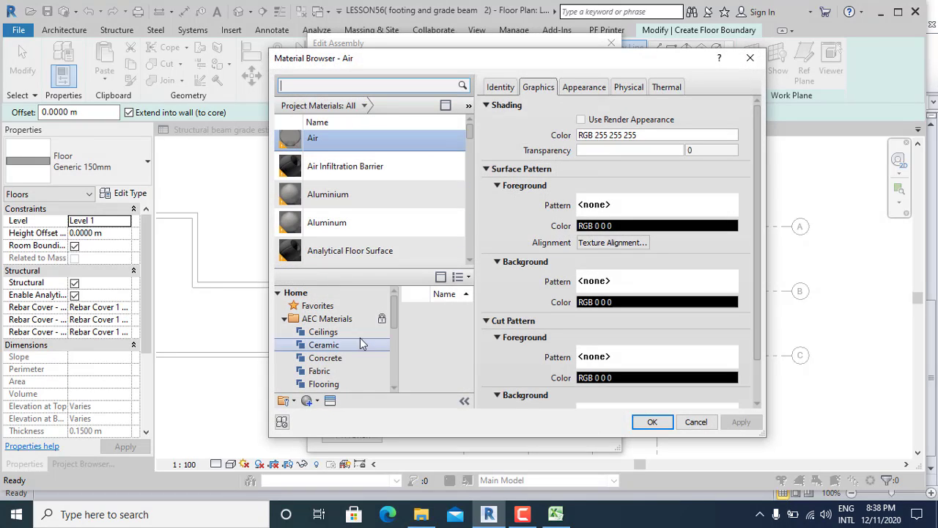
click(306, 400)
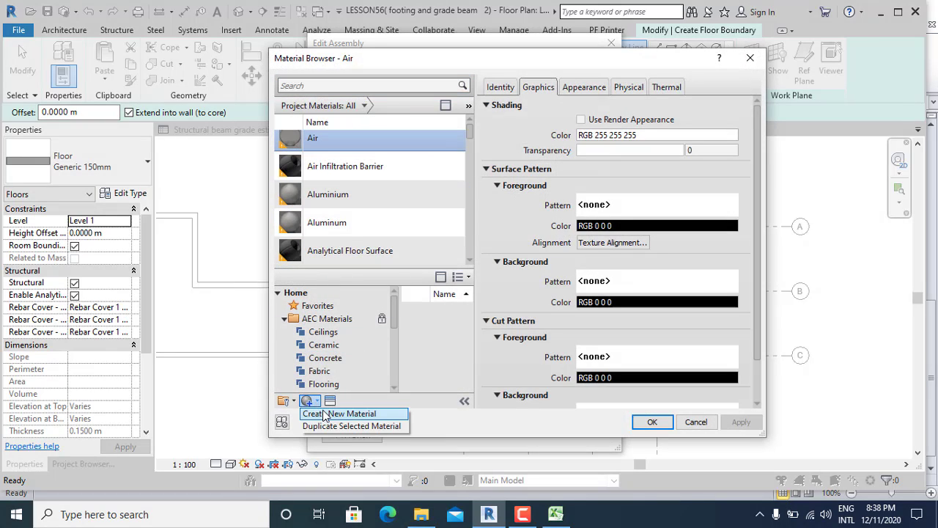
click(325, 415)
right_click(318, 195)
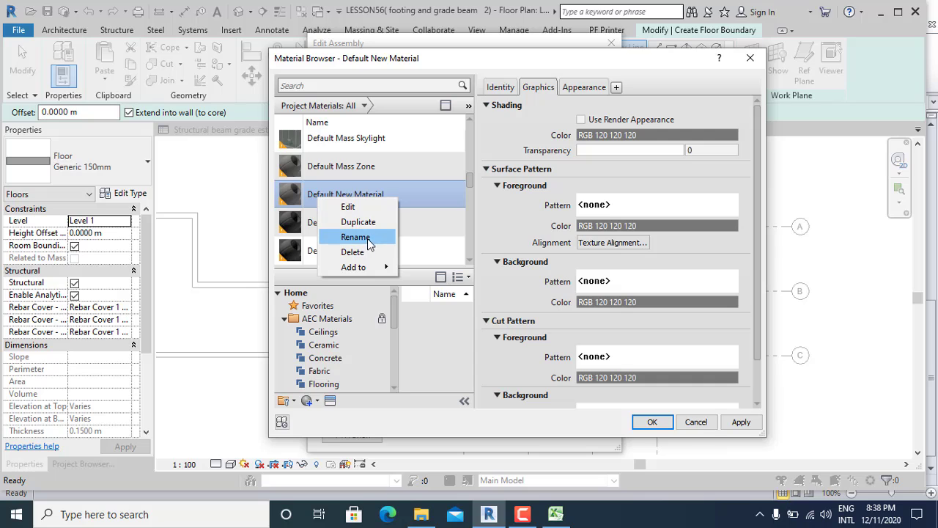
click(308, 198)
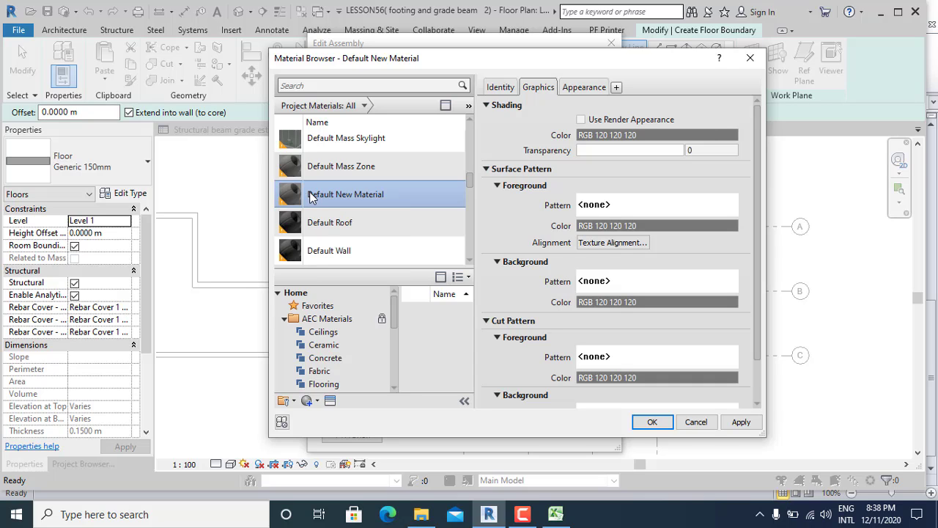
Step: Search the materials for "floor" with the material library results shown as well
click(445, 107)
click(445, 107)
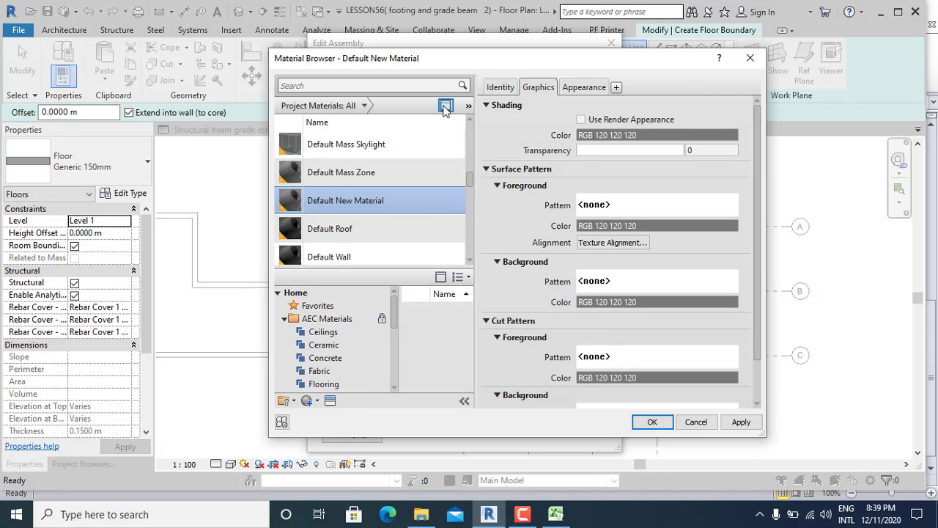
click(445, 107)
click(370, 85)
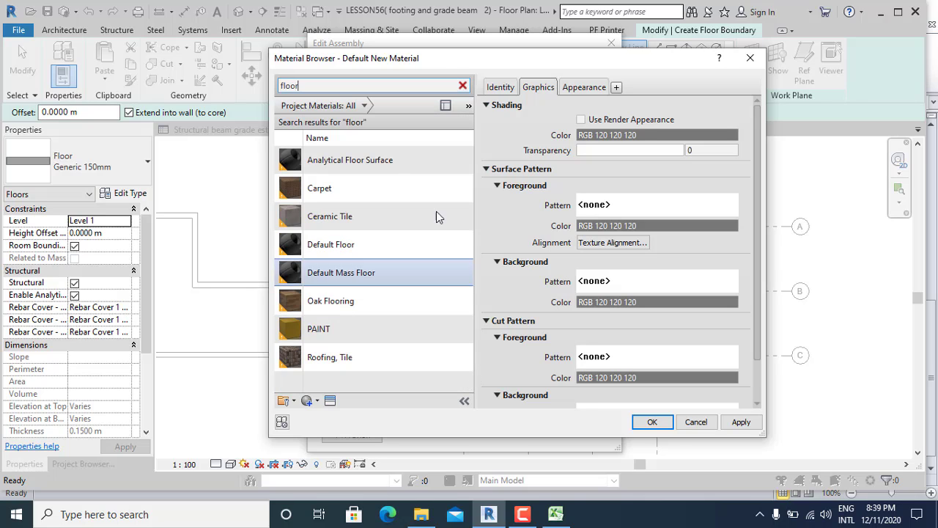
click(445, 106)
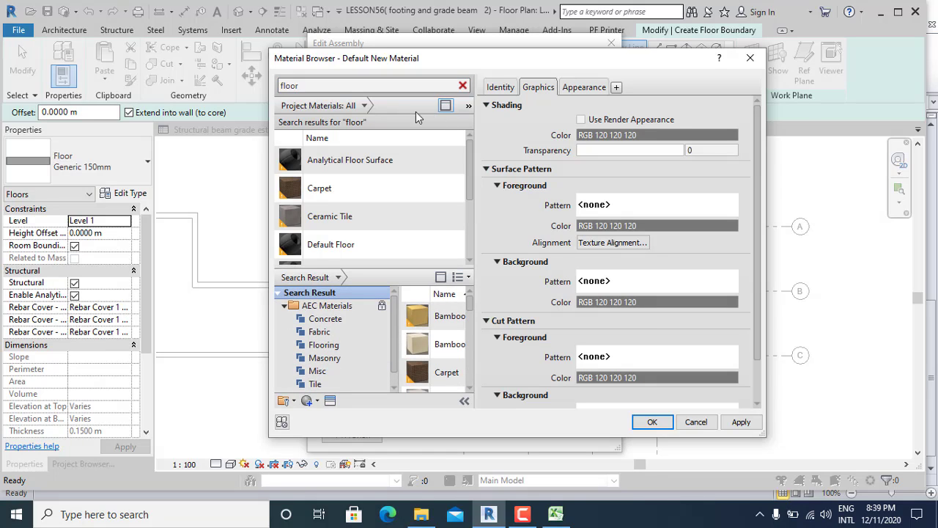
click(348, 85)
click(348, 86)
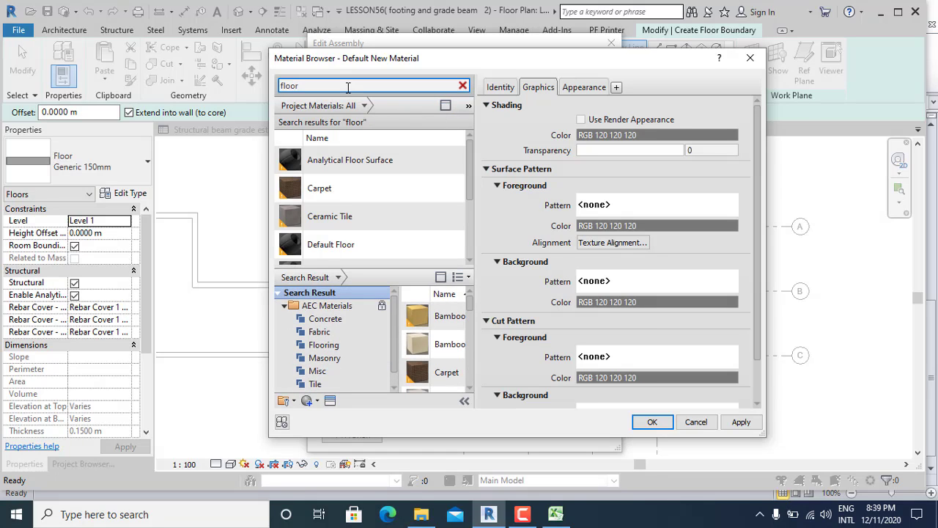
Step: Add the Tile, Quarry material from the AEC Materials search results to the project materials
scroll(410, 220, down, 1)
drag(474, 344, 538, 344)
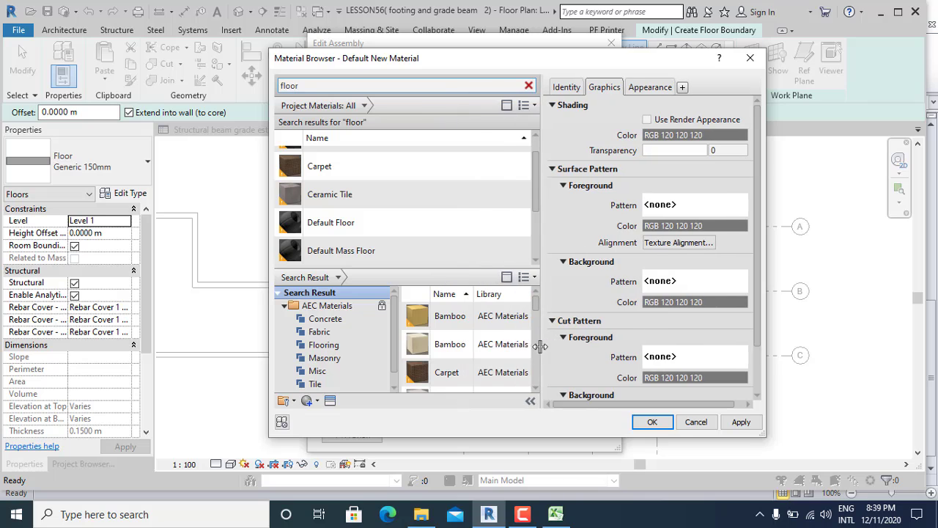
scroll(454, 374, down, 1)
scroll(455, 375, down, 4)
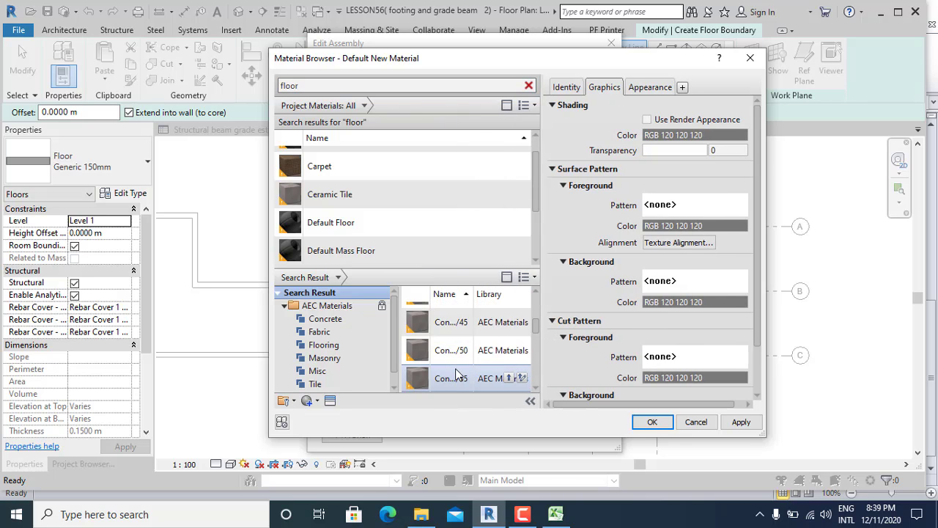
scroll(456, 375, down, 3)
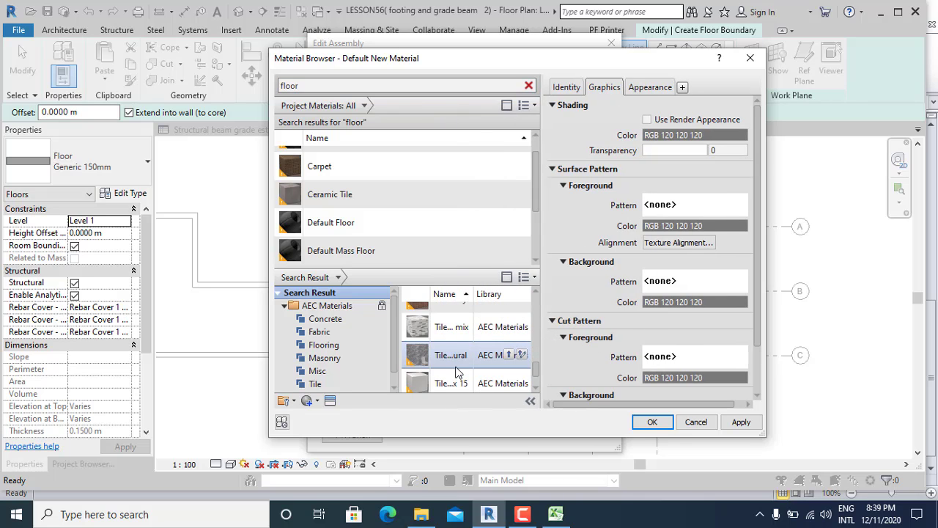
scroll(456, 371, up, 1)
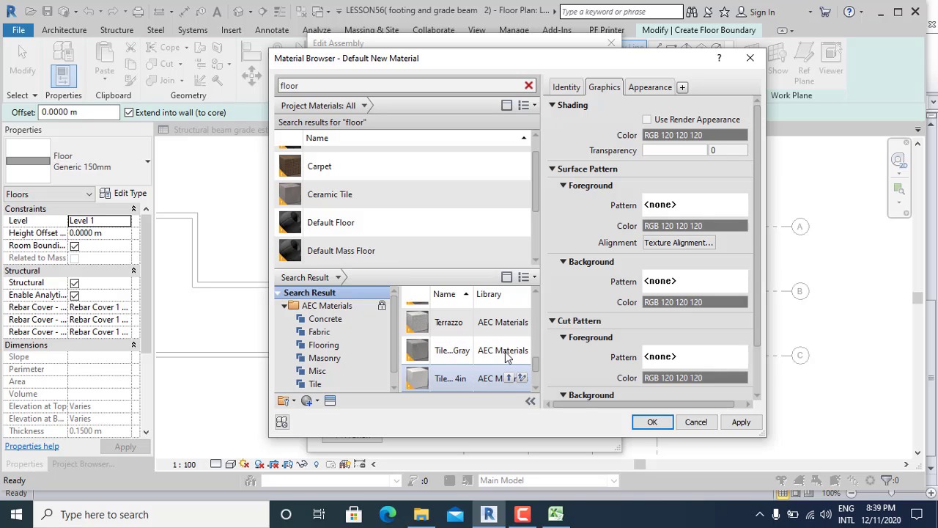
scroll(506, 355, down, 2)
scroll(498, 356, up, 4)
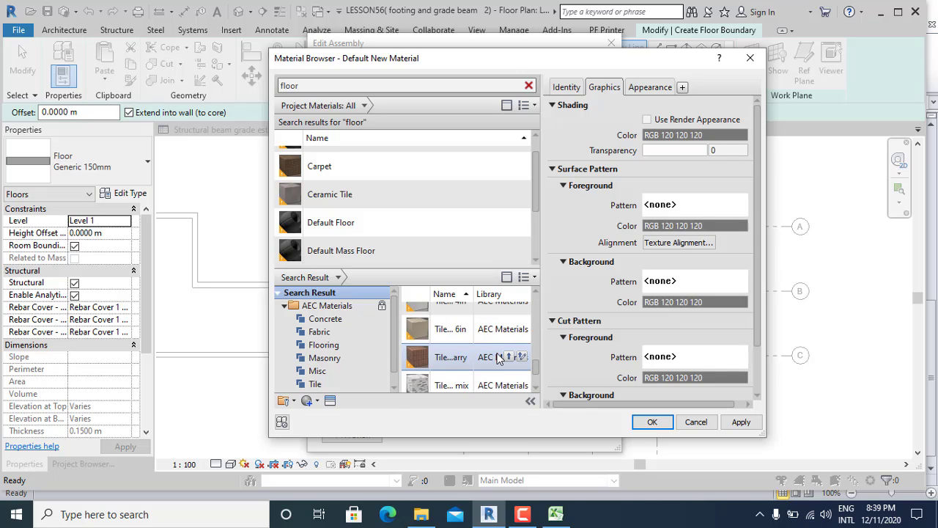
scroll(481, 366, up, 5)
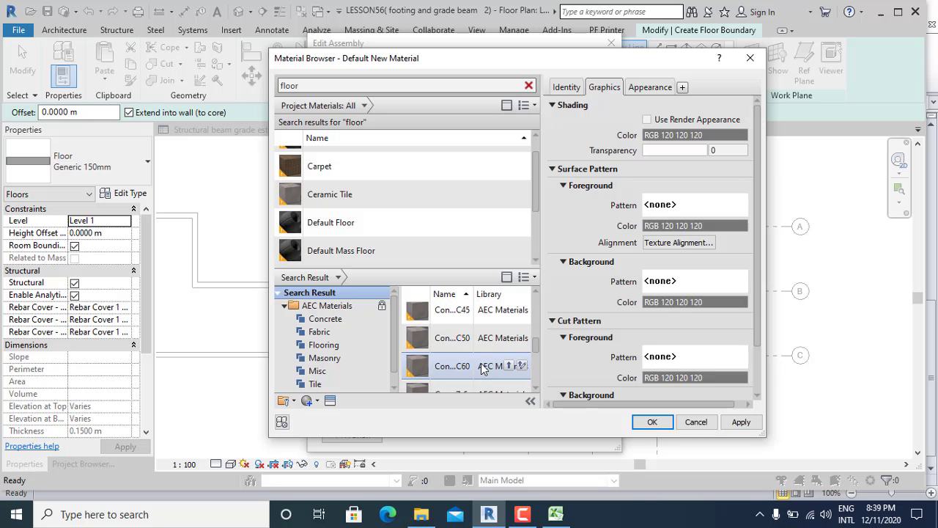
scroll(481, 366, up, 3)
scroll(480, 368, down, 2)
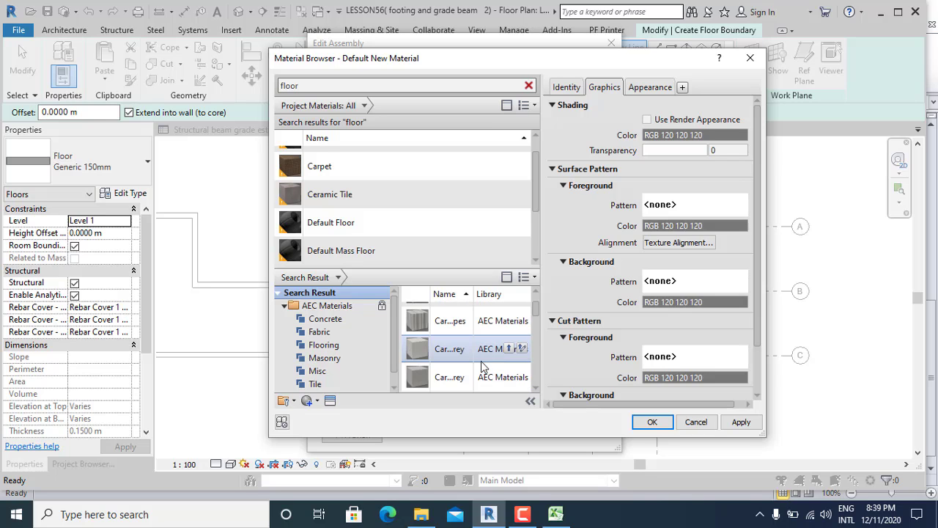
scroll(480, 368, up, 2)
scroll(469, 373, down, 12)
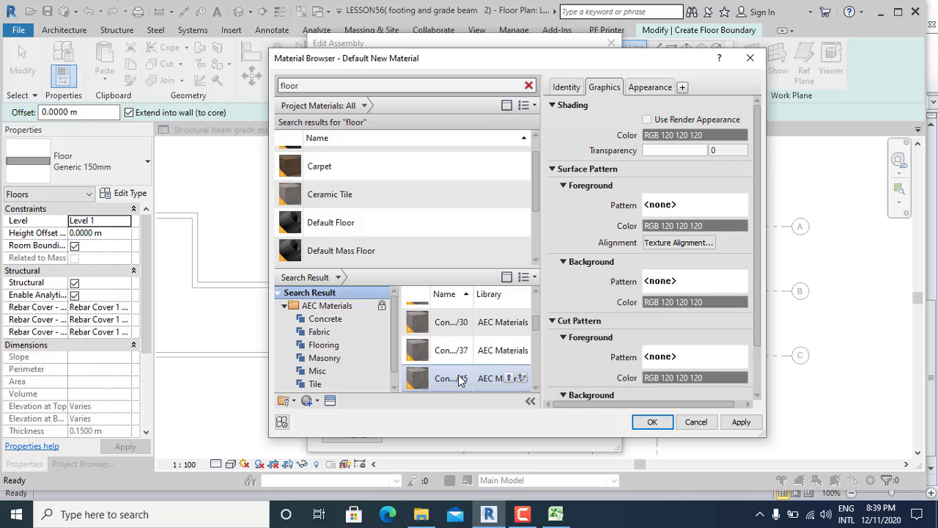
scroll(458, 378, down, 3)
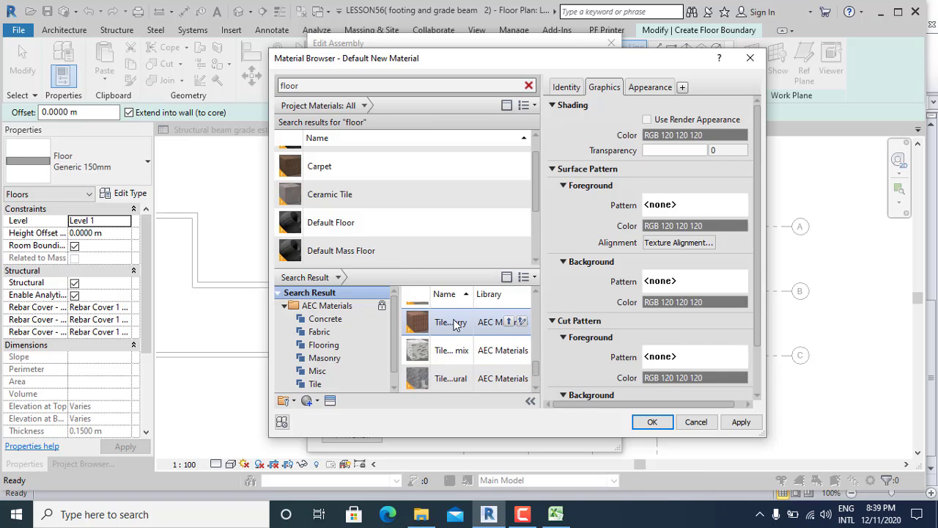
click(507, 322)
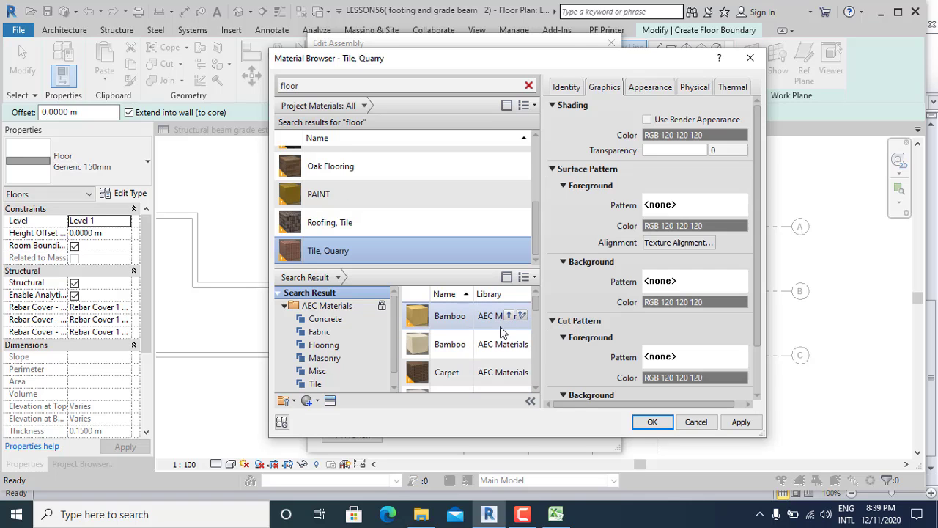
Step: Rename the Tile, Quarry material to "FLOOR TILE"
click(569, 89)
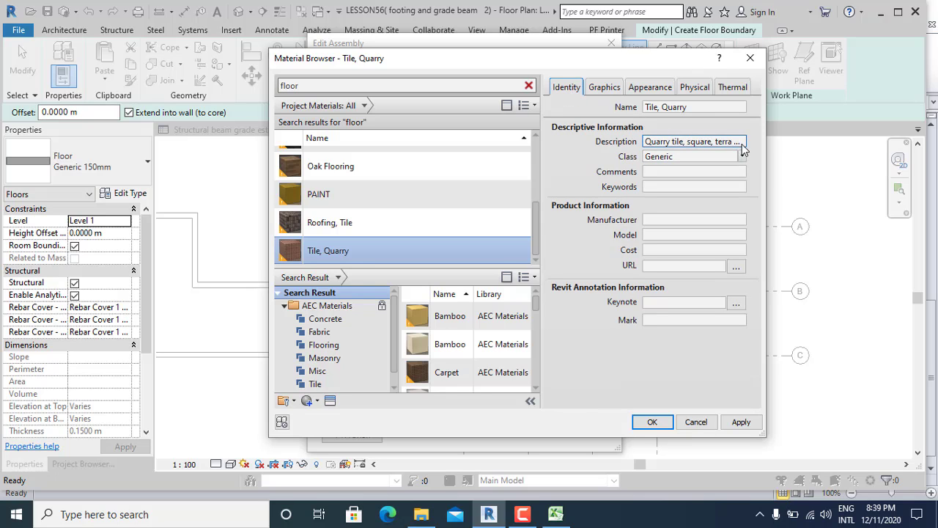
click(708, 108)
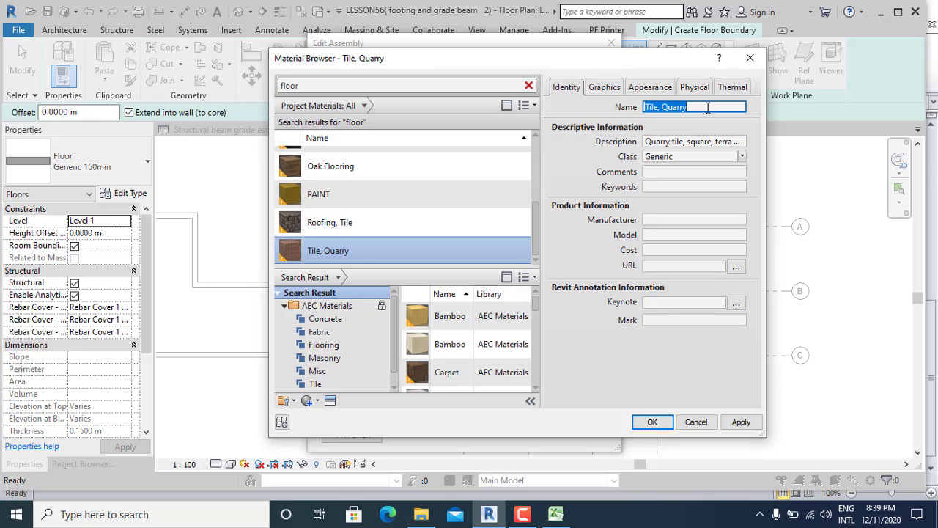
text(Ti)
text(FLOOR TILE)
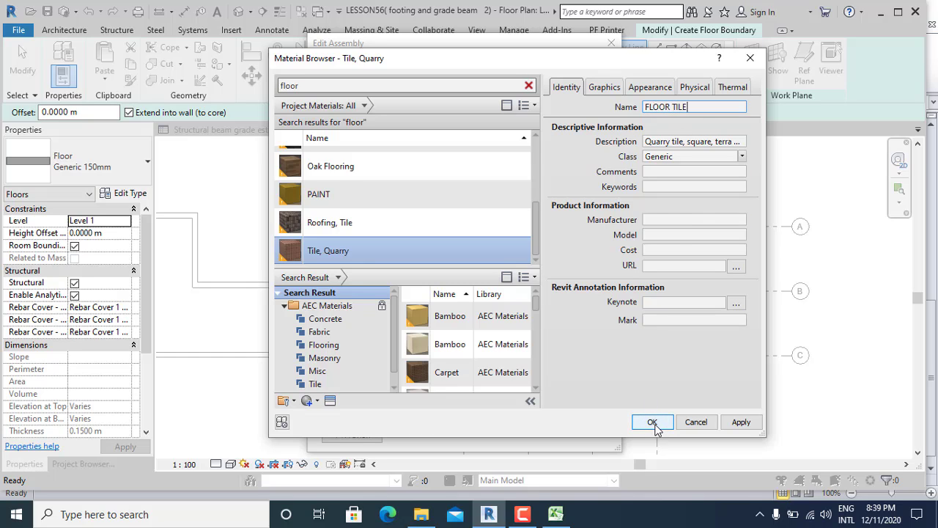
Step: Replace the material's description with its name "FLOOR TILE" and assign the material to the core structure layer
triple_click(713, 103)
key(ctrl+c)
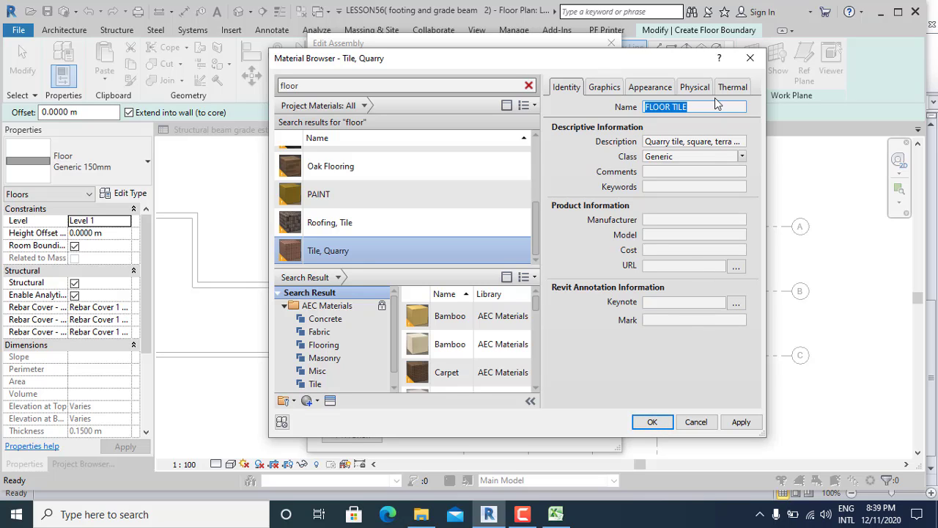
click(739, 142)
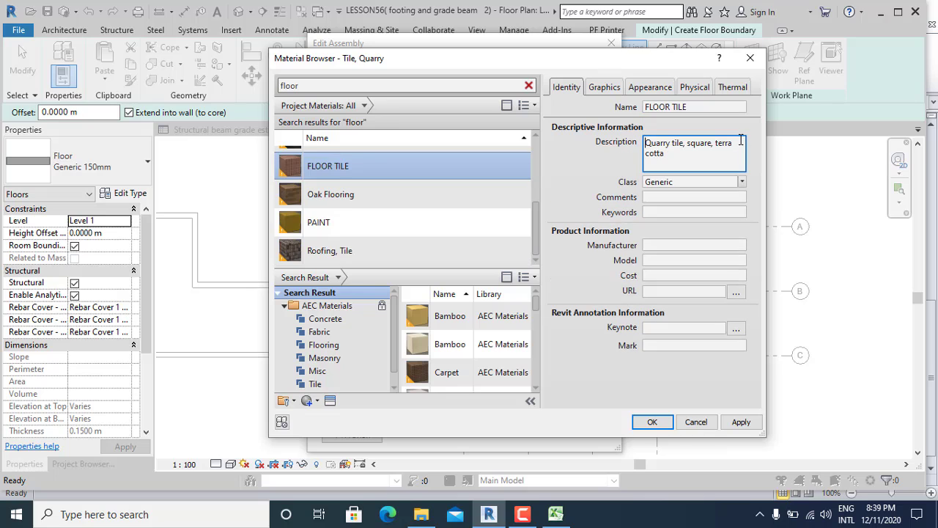
drag(664, 153, 641, 141)
key(BackSpace)
key(ctrl+v)
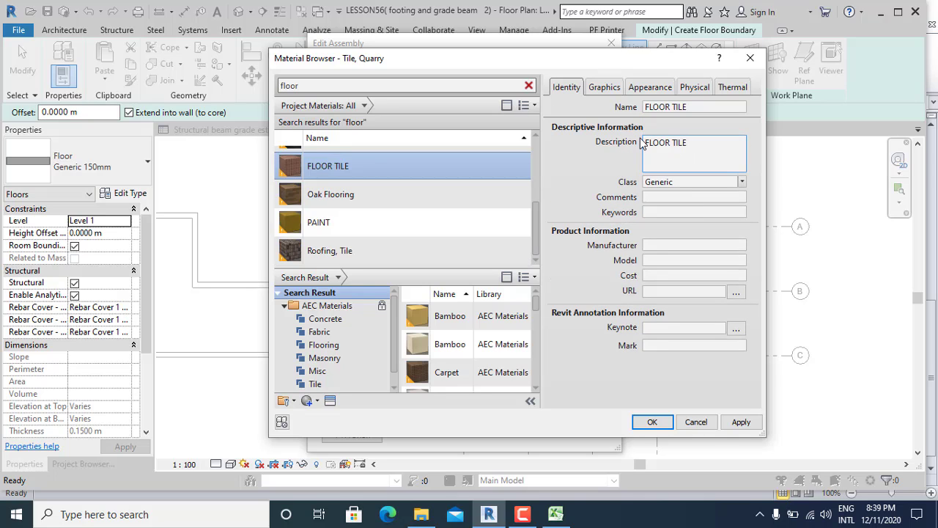
click(653, 422)
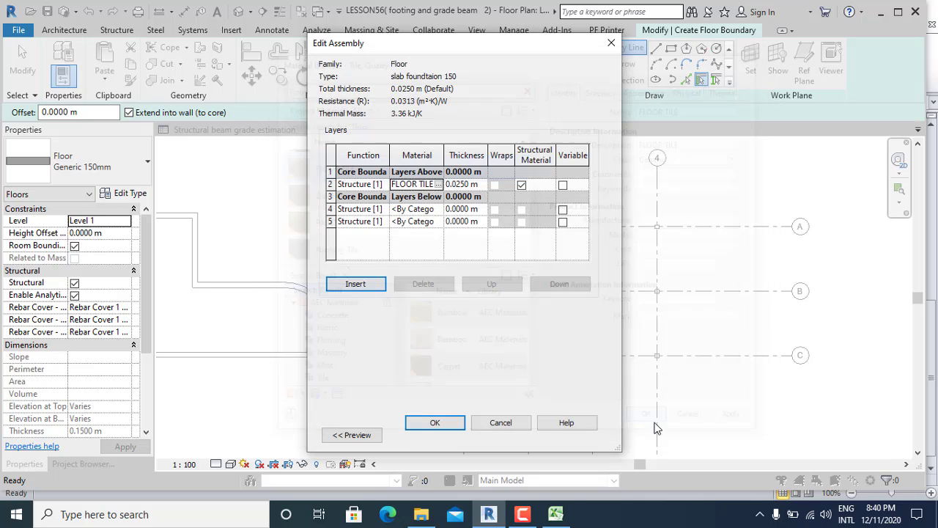
Step: Move the first empty structure layer up into the core, directly below the FLOOR TILE layer
click(437, 210)
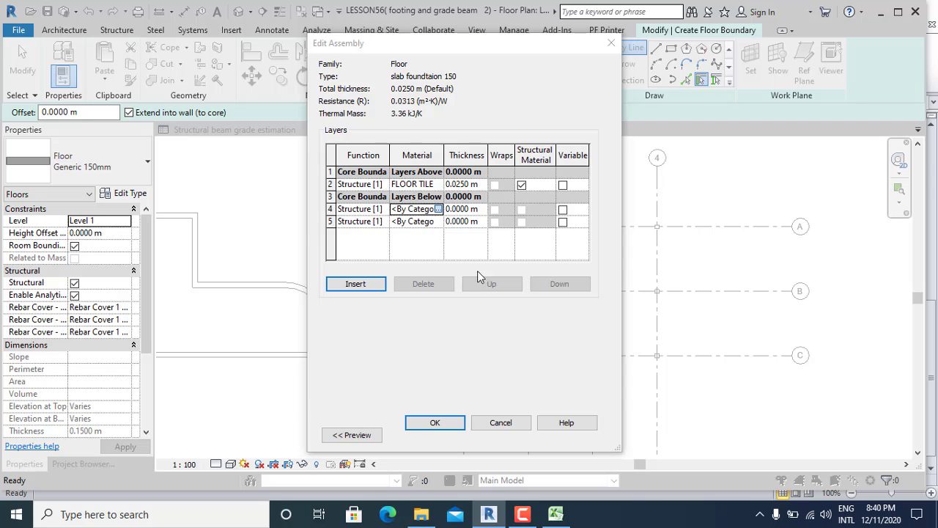
click(439, 209)
click(750, 58)
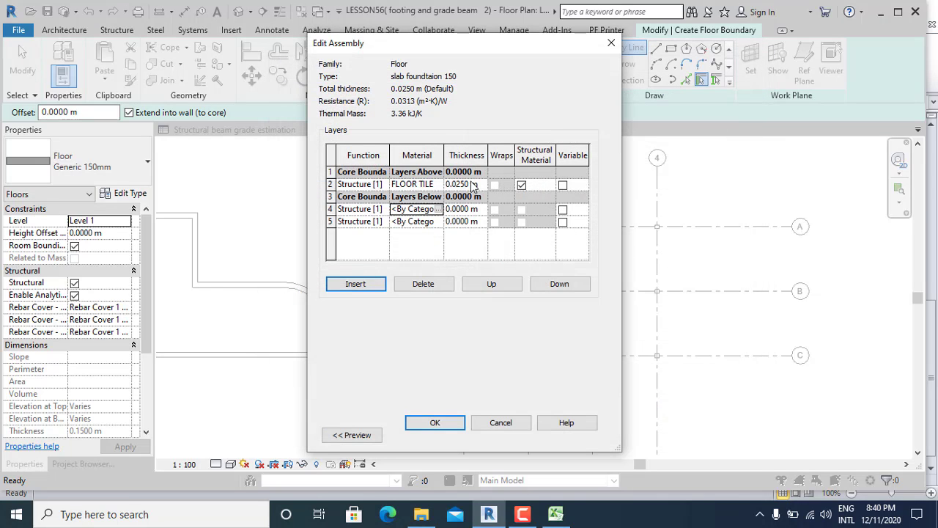
click(492, 284)
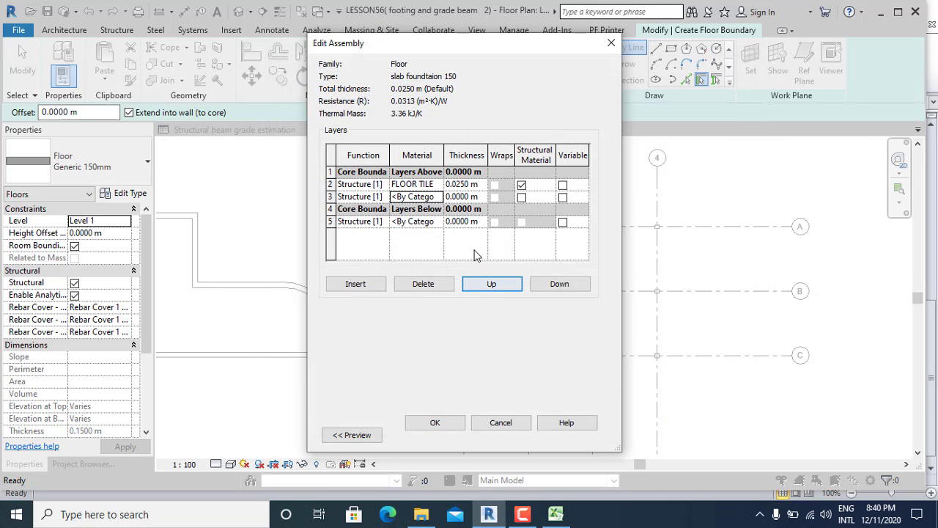
Step: Move the FLOOR TILE layer above the upper core boundary
click(437, 184)
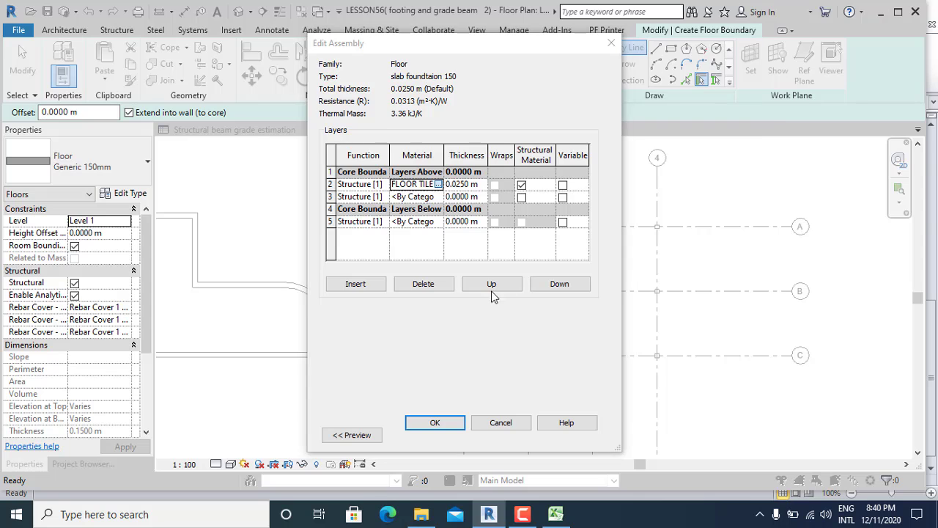
click(750, 59)
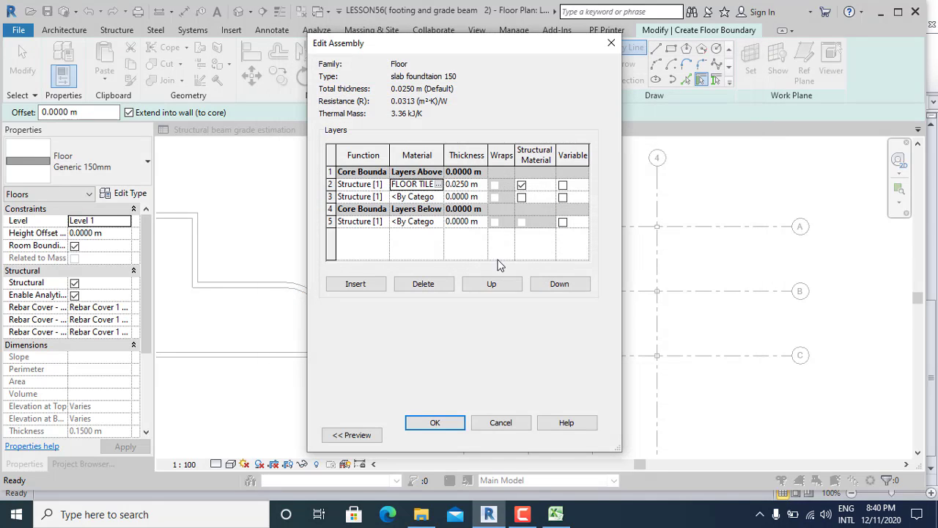
click(490, 283)
Step: Set the thickness of the structure layer left inside the core to 0.025 m
click(433, 198)
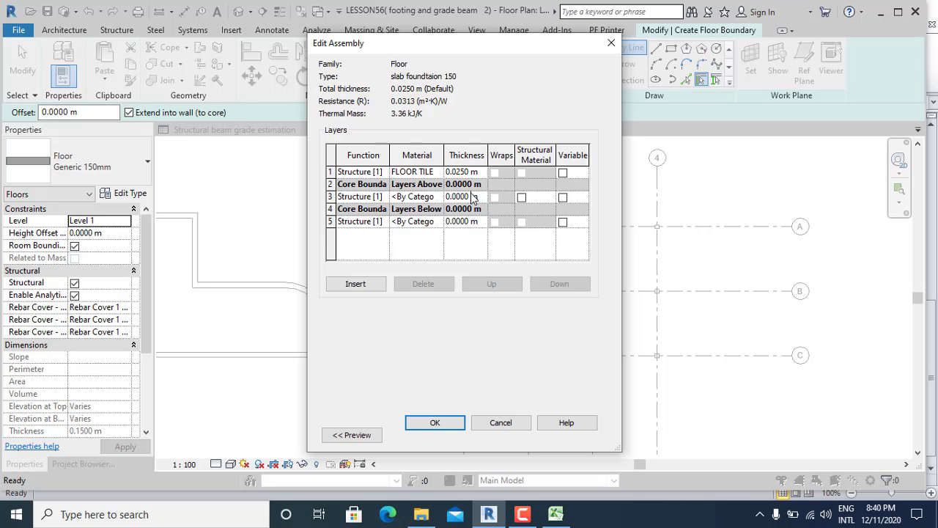
click(365, 197)
click(476, 196)
click(481, 198)
double_click(448, 198)
text(0.025)
Step: Create another new material in the Material Browser for the structure layer between the core boundaries
click(438, 197)
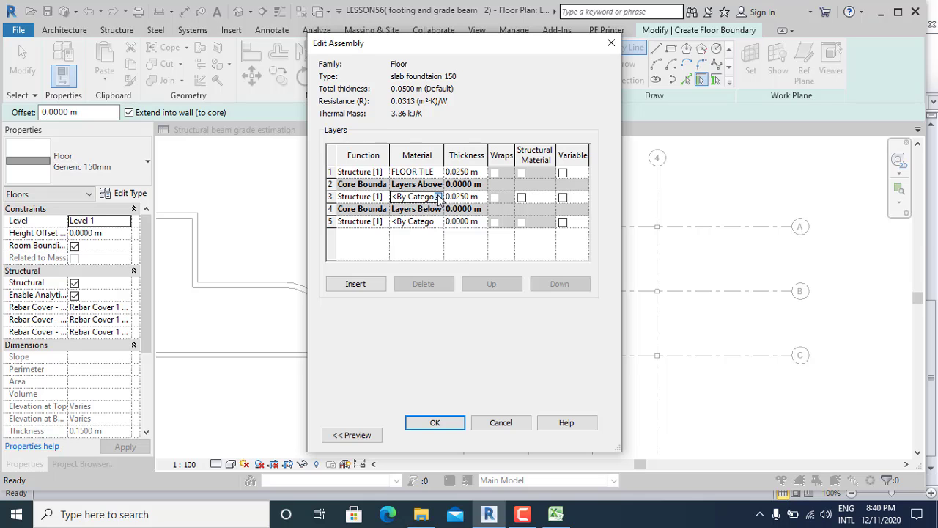
click(438, 197)
click(319, 400)
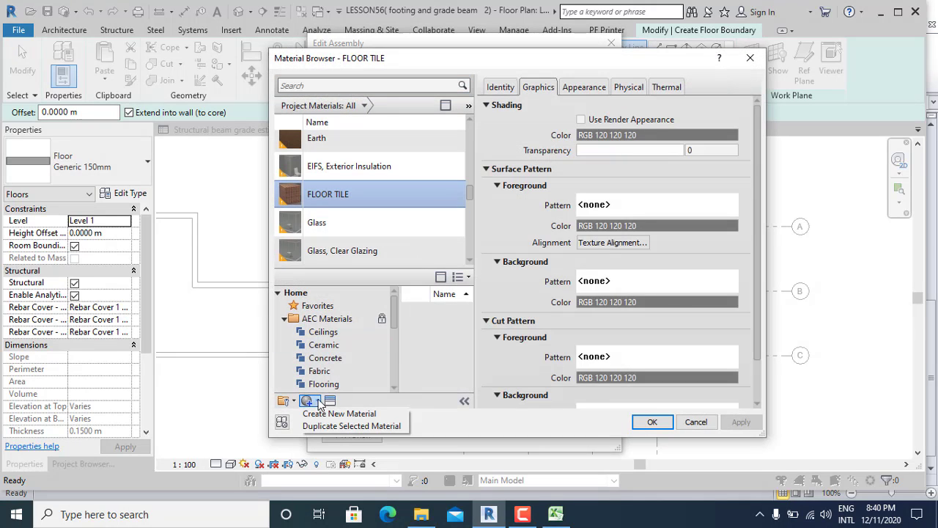
click(334, 413)
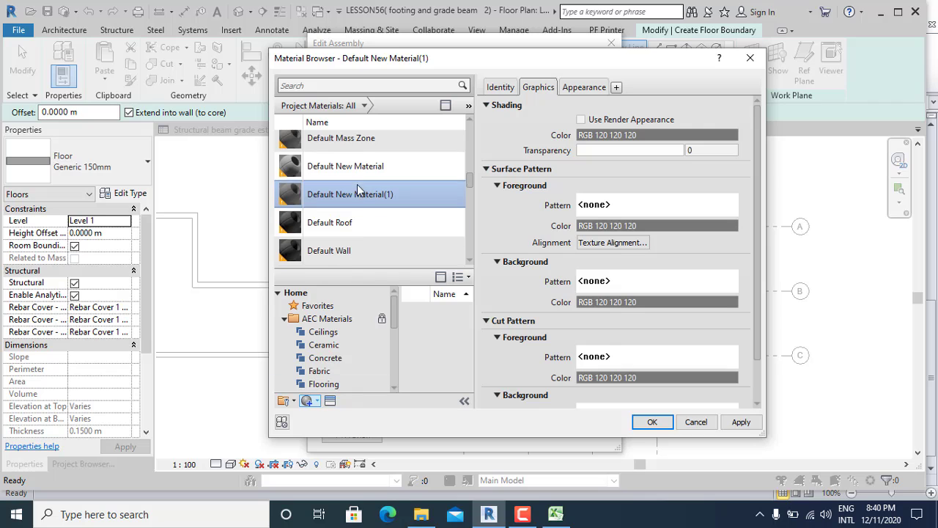
Step: Search the appearance asset library for PLASTER and browse the Stucco assets
click(330, 400)
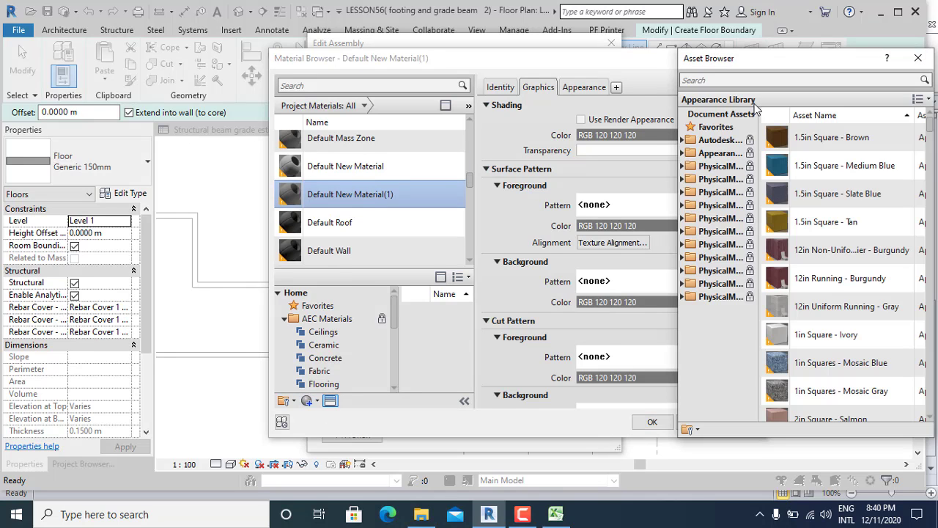
click(750, 80)
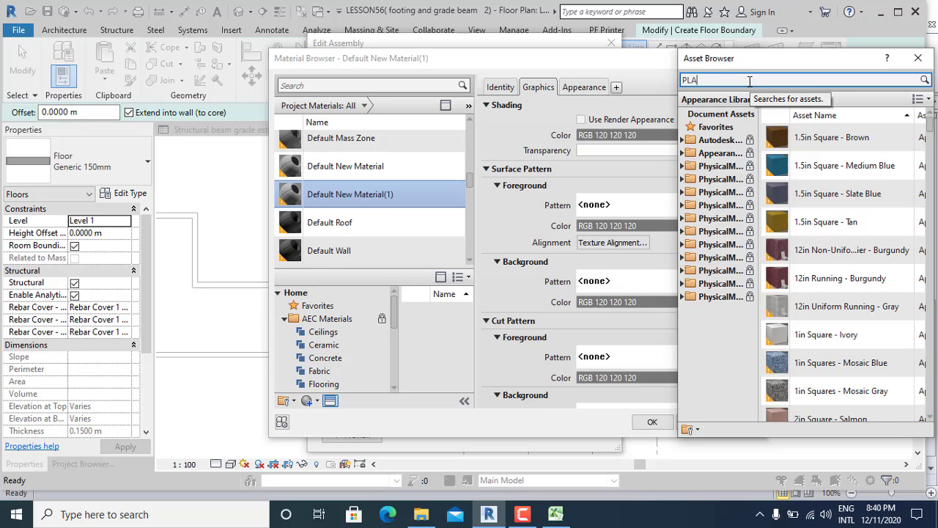
text(PLASTER)
key(Return)
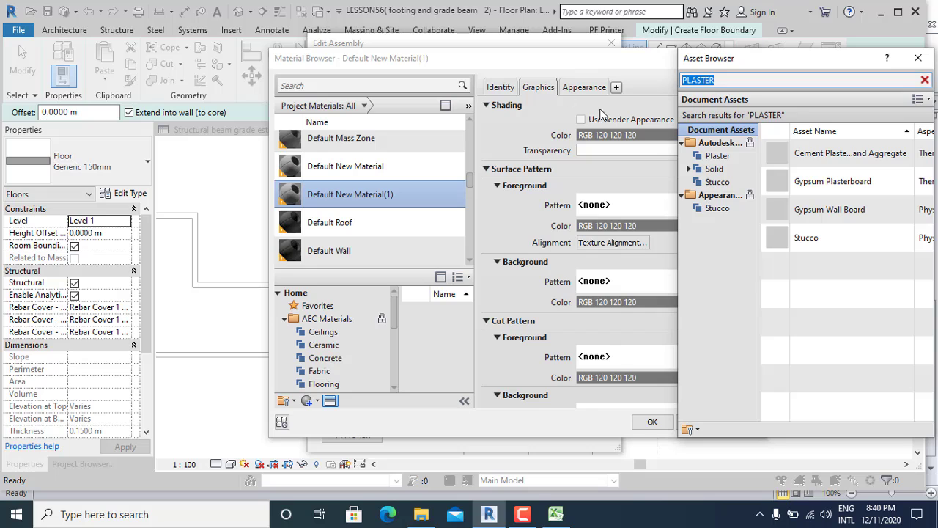
click(719, 208)
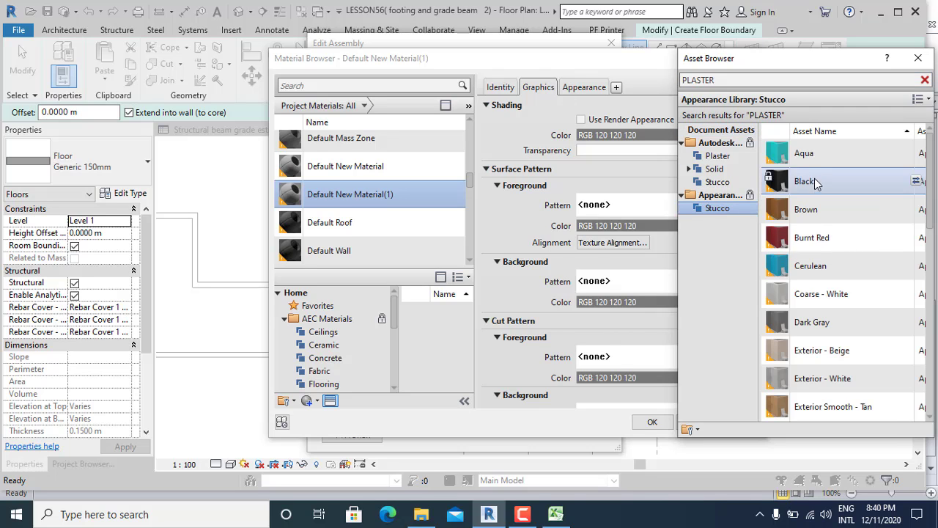
scroll(806, 184, down, 3)
Step: Search the Material Browser for PLASTER and browse the matching AEC library materials
click(445, 105)
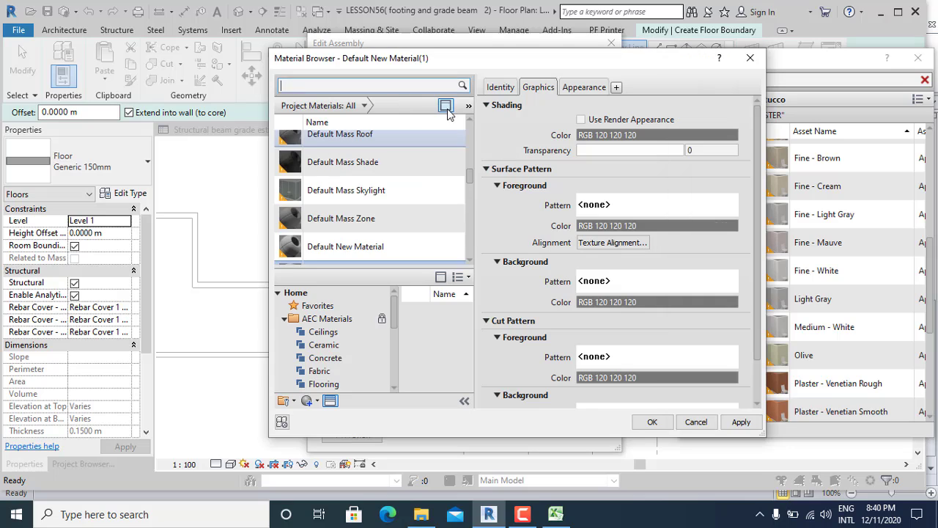
click(376, 88)
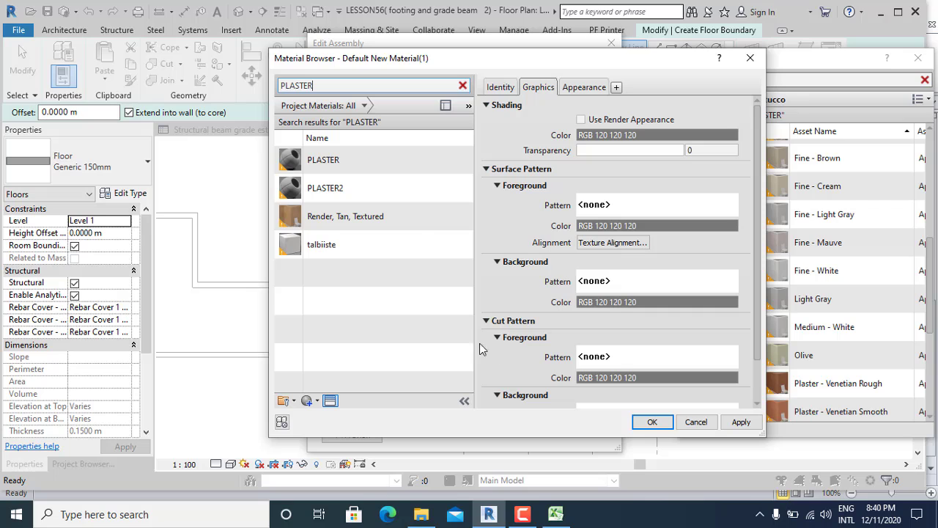
click(446, 105)
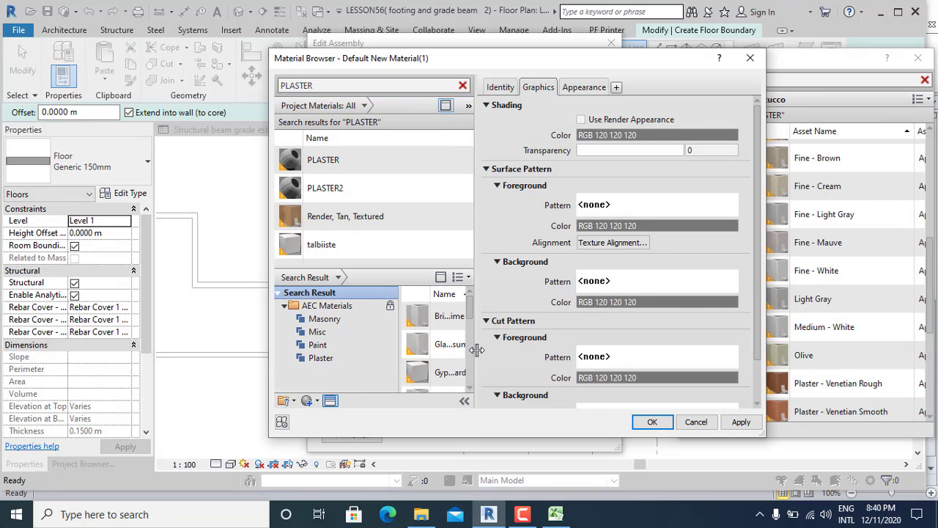
drag(473, 352, 498, 362)
scroll(446, 360, down, 5)
scroll(446, 358, up, 5)
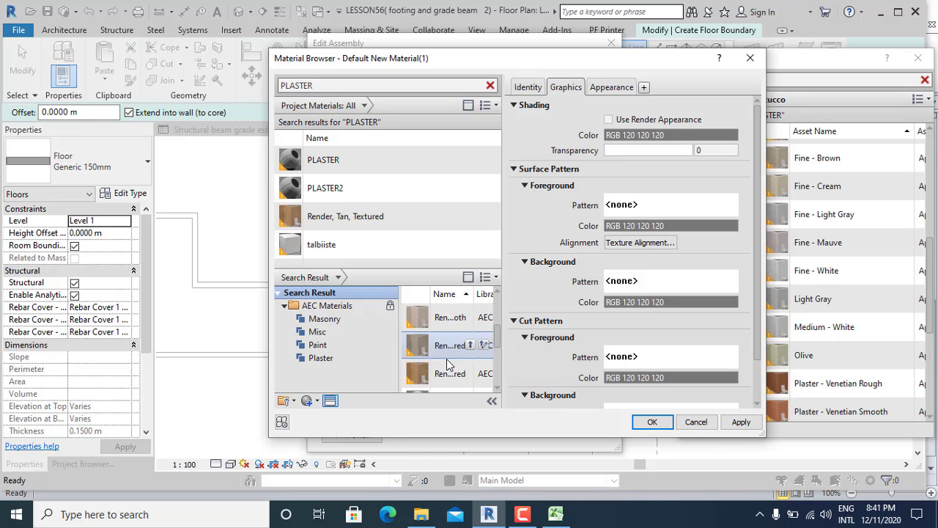
Step: Try to bring the tan textured render material from the AEC library results into the project
click(470, 373)
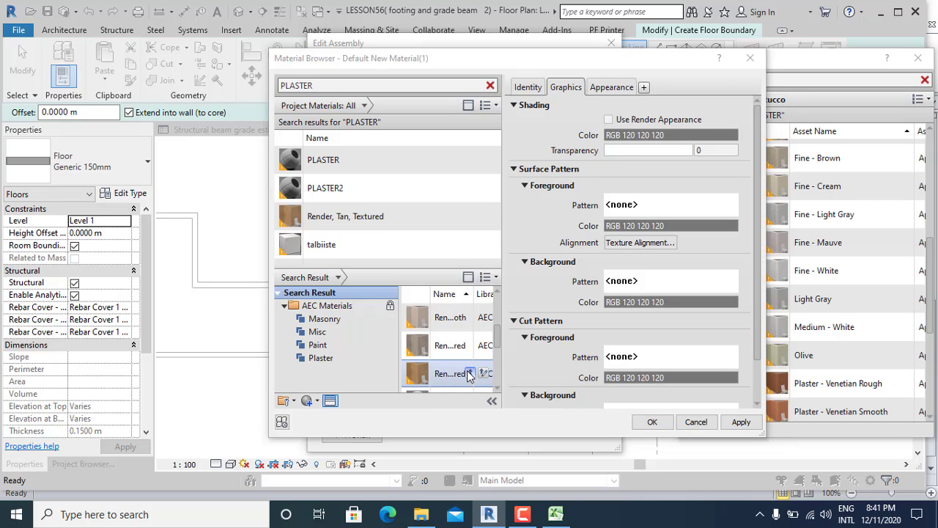
click(554, 276)
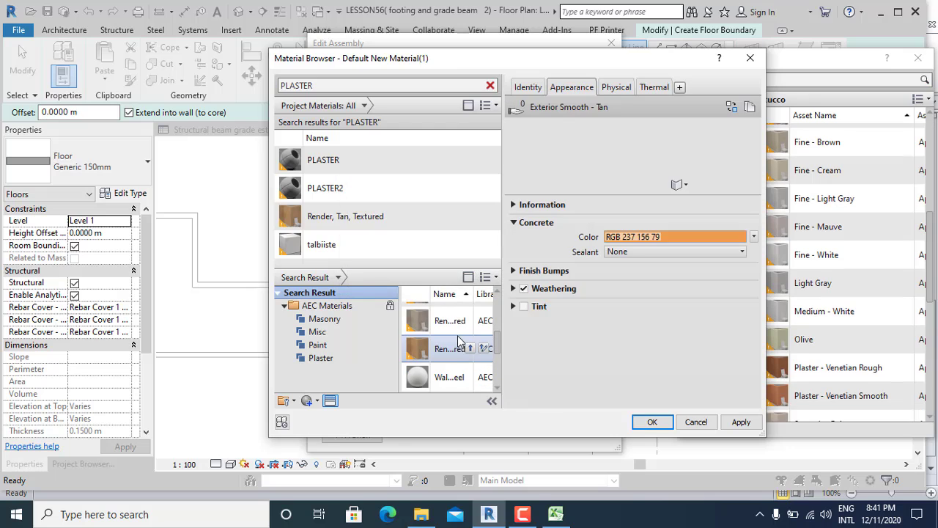
scroll(460, 370, down, 1)
scroll(463, 352, up, 5)
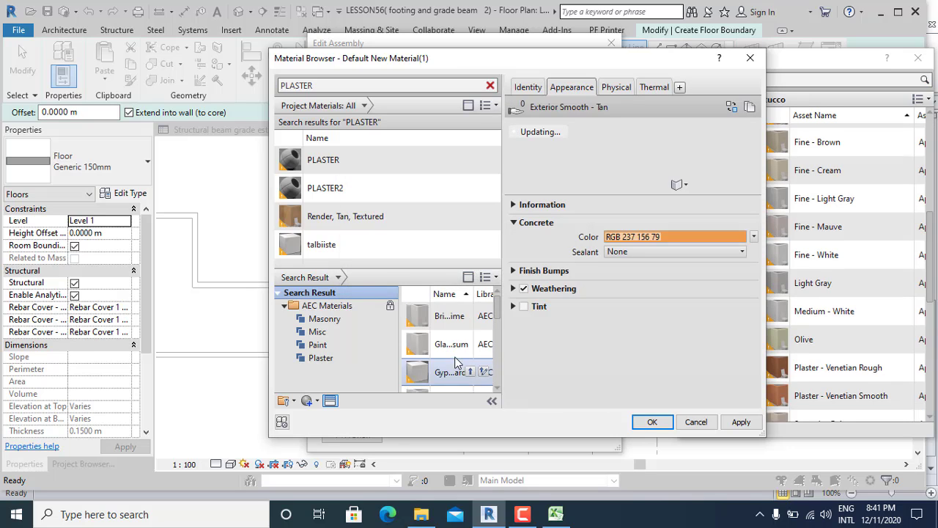
Step: Search the Material Browser for plaster and add Glass Fiber Reinforced Gypsum from the AEC library to the project materials
click(337, 85)
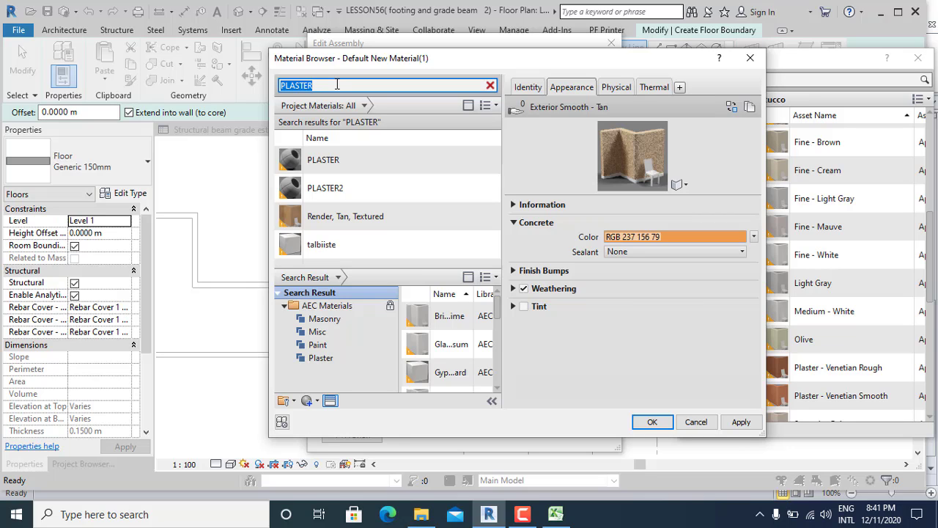
text(O)
key(BackSpace)
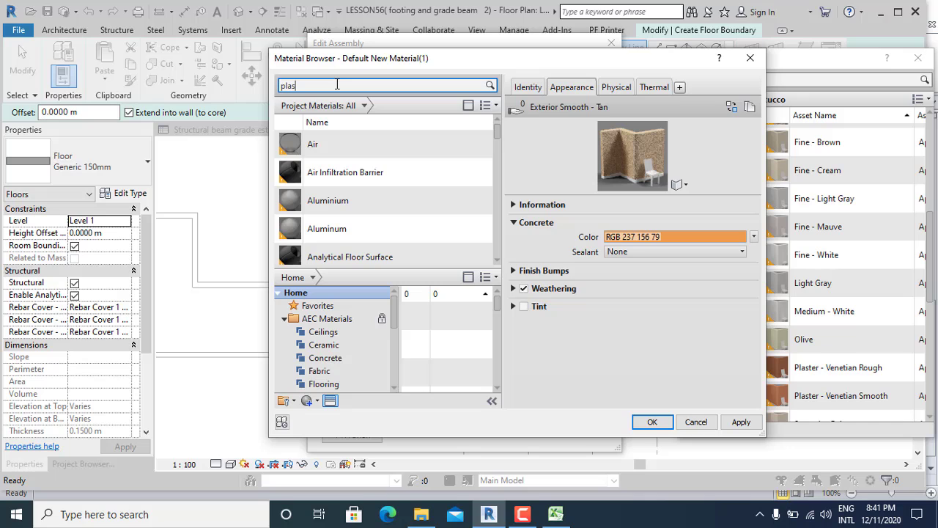
text(plaster)
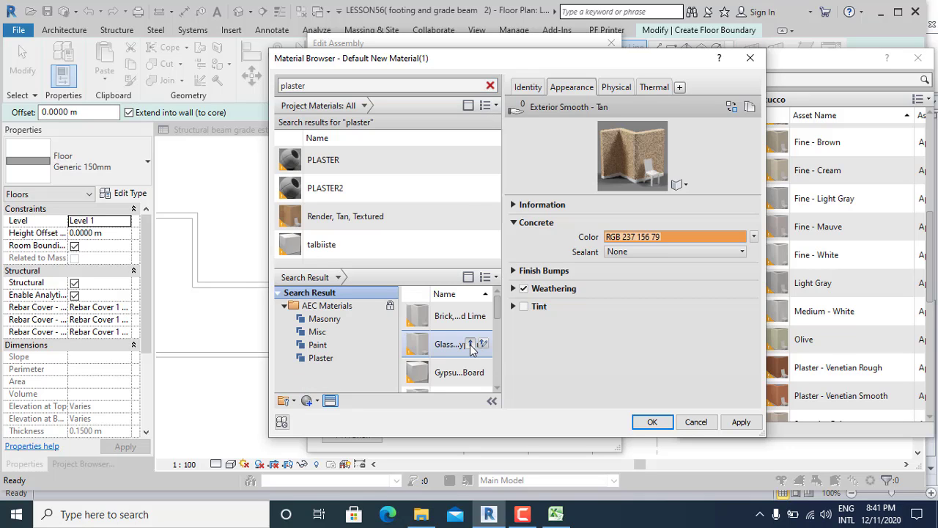
click(470, 345)
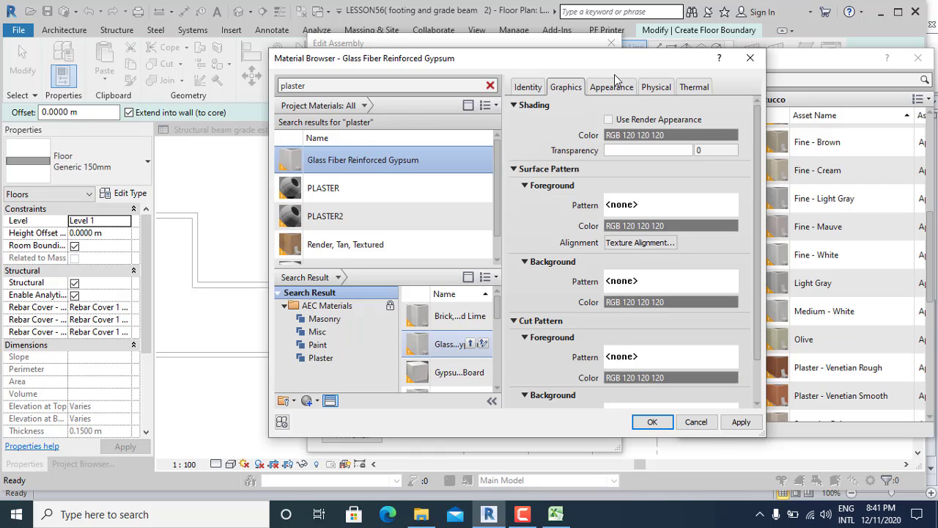
Step: Rename the Glass Fiber Reinforced Gypsum material to "floor plaster" and copy the new name
click(529, 87)
triple_click(667, 141)
triple_click(713, 107)
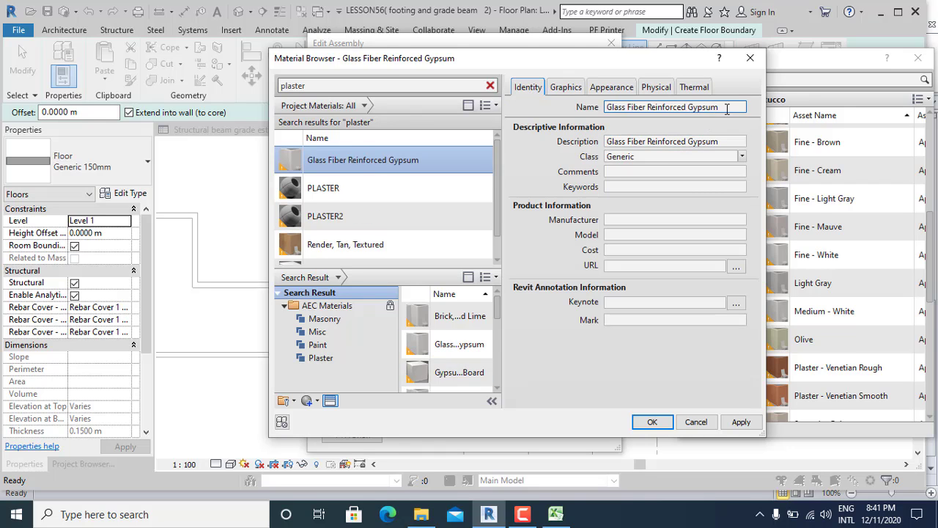
text(floor plaster)
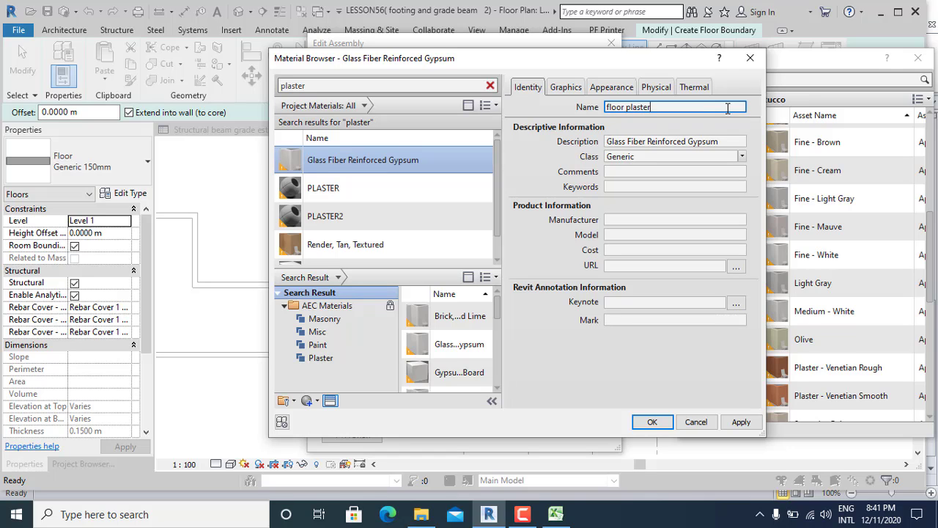
triple_click(727, 107)
key(ctrl+c)
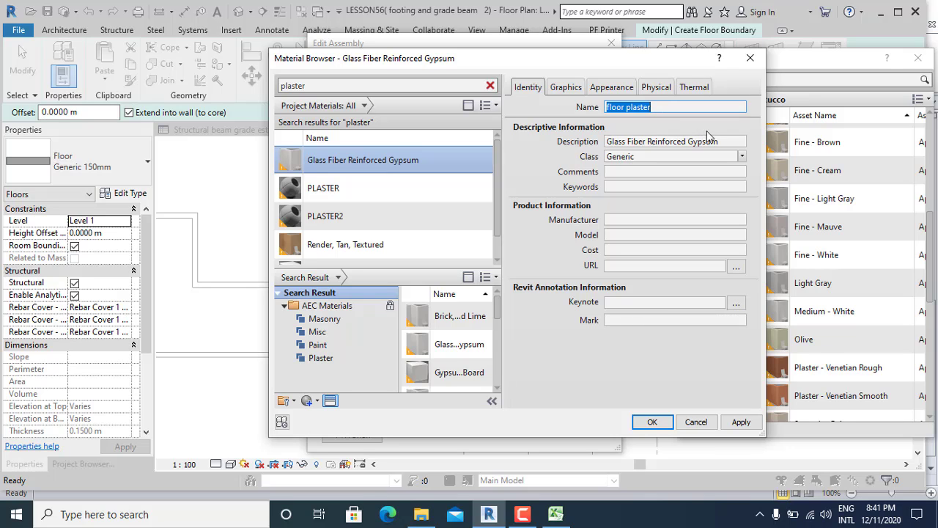
Step: Replace the material's description with "floor plaster" and assign the material to the structure layer inside the core
click(736, 142)
triple_click(645, 144)
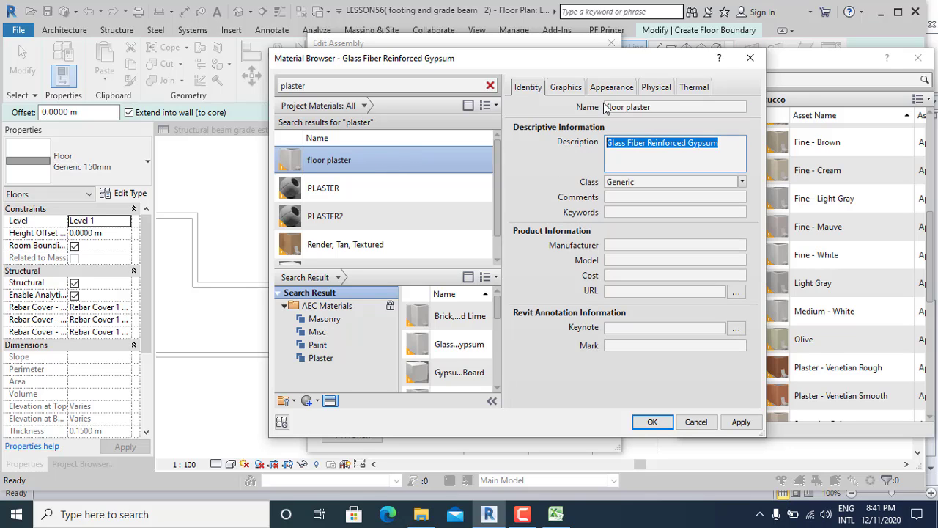
key(BackSpace)
key(ctrl+v)
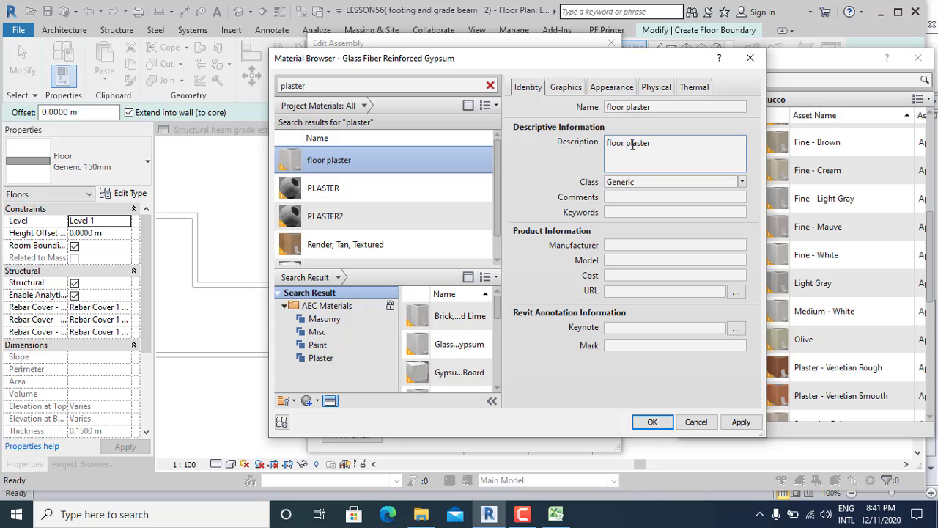
click(652, 422)
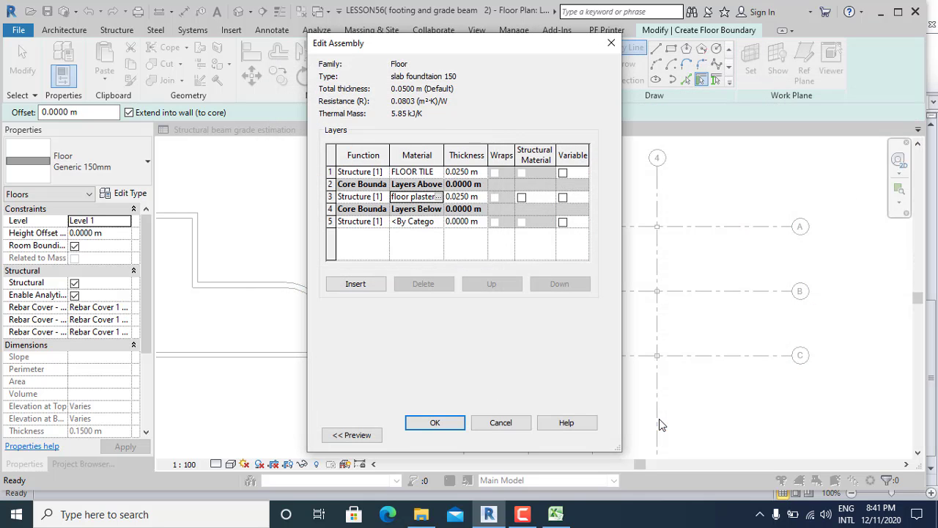
click(418, 218)
click(418, 198)
click(361, 202)
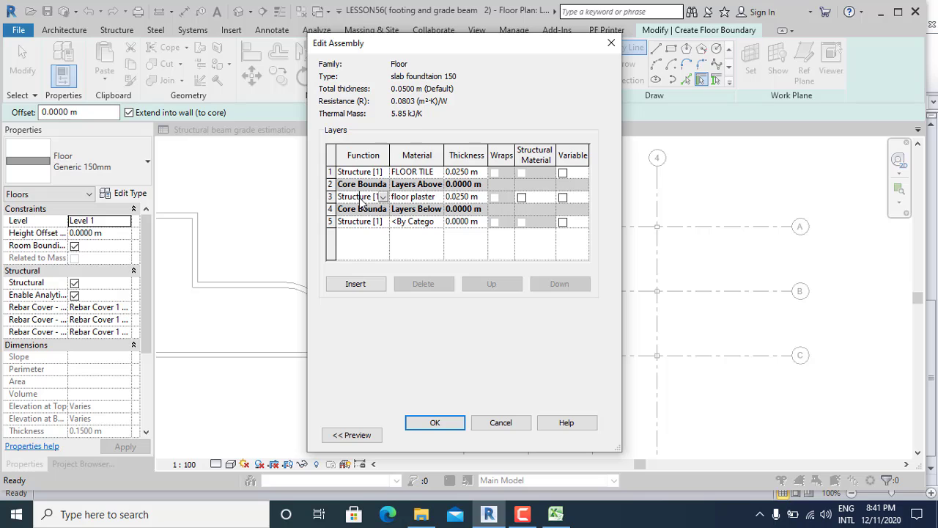
Step: Create a new material in the Material Browser for the structure layer below the lower core boundary
click(431, 224)
click(438, 222)
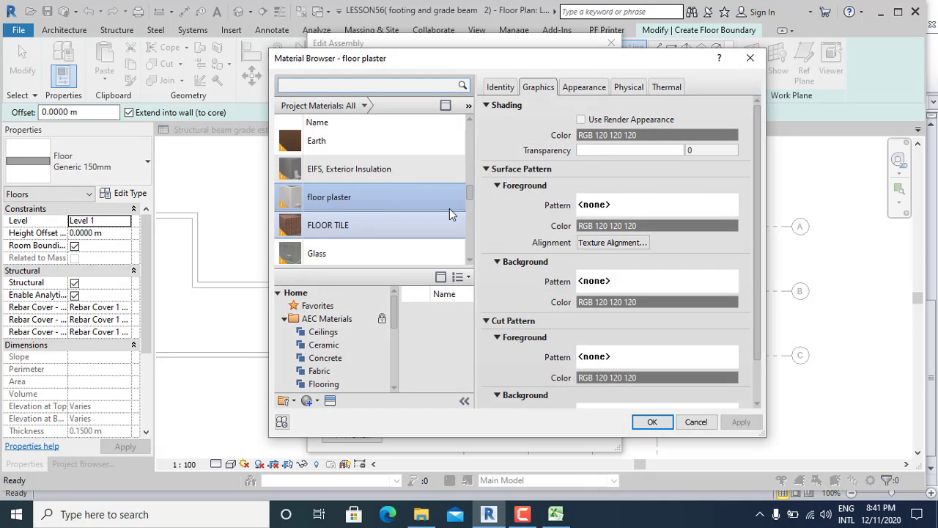
click(311, 400)
click(331, 411)
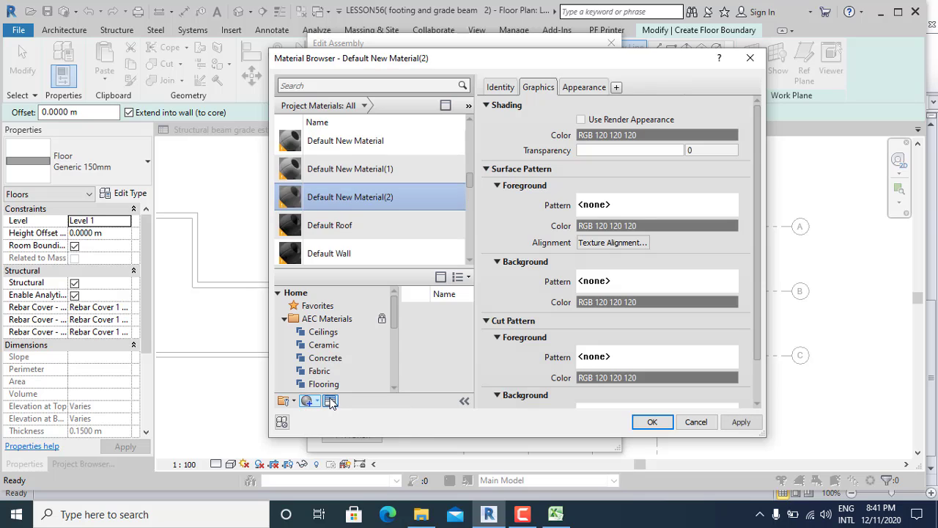
Step: Search the asset library for concrete and apply the Concrete - Cast-in-Place Concrete appearance to the new material
click(330, 400)
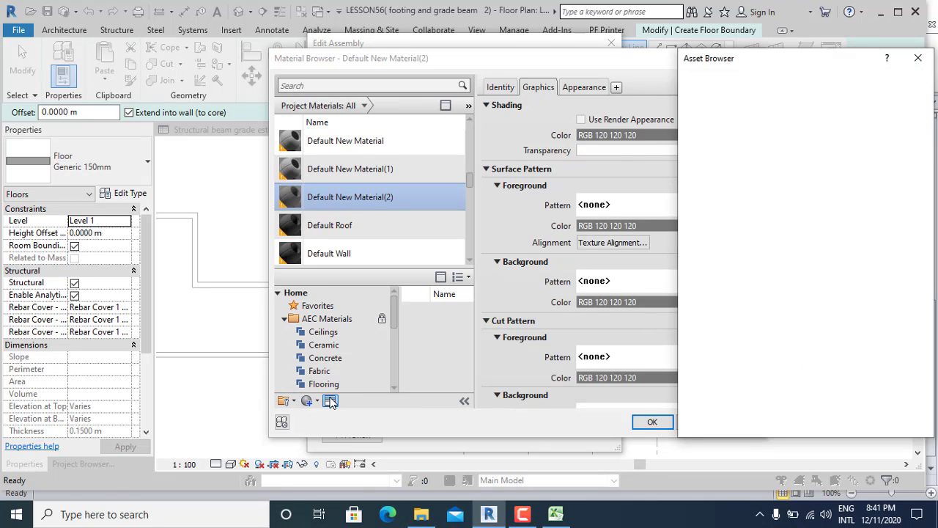
click(702, 80)
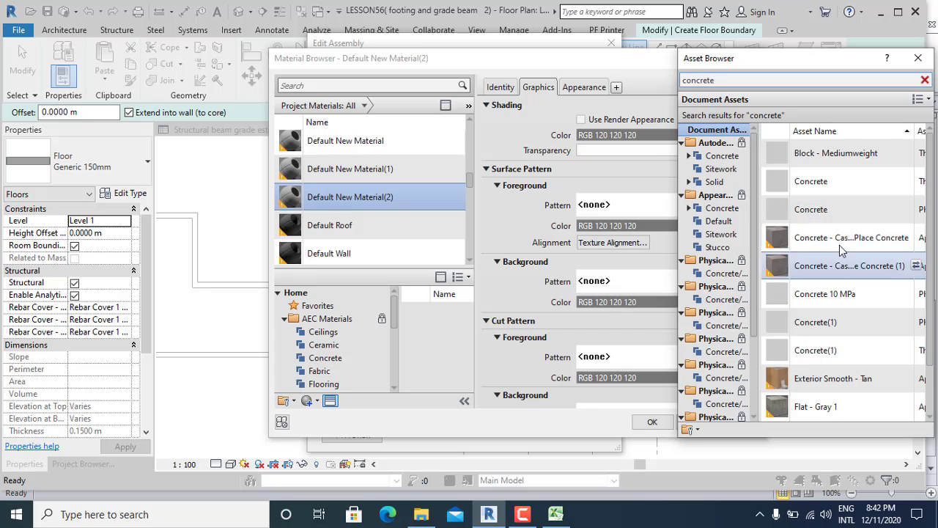
click(916, 238)
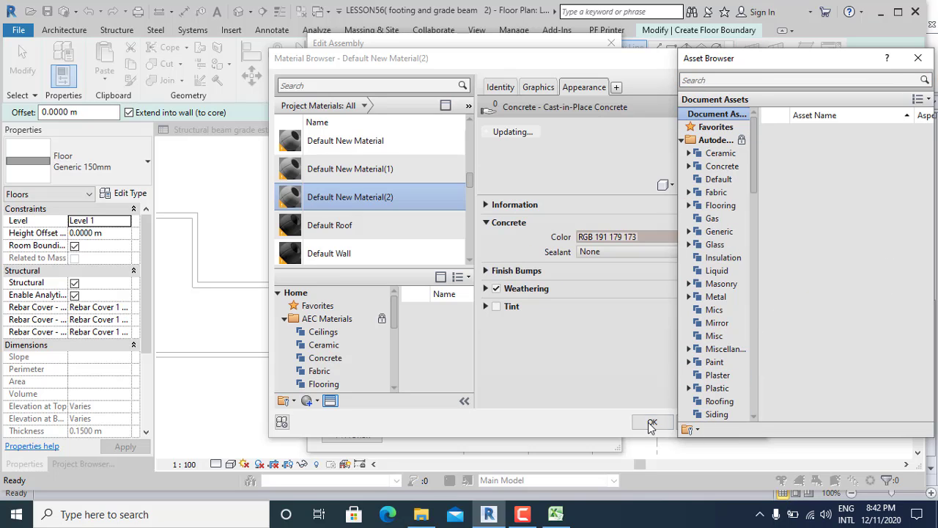
Step: Name the new material "floor concrt" and assign it to the structure layer below the core
click(500, 86)
triple_click(707, 107)
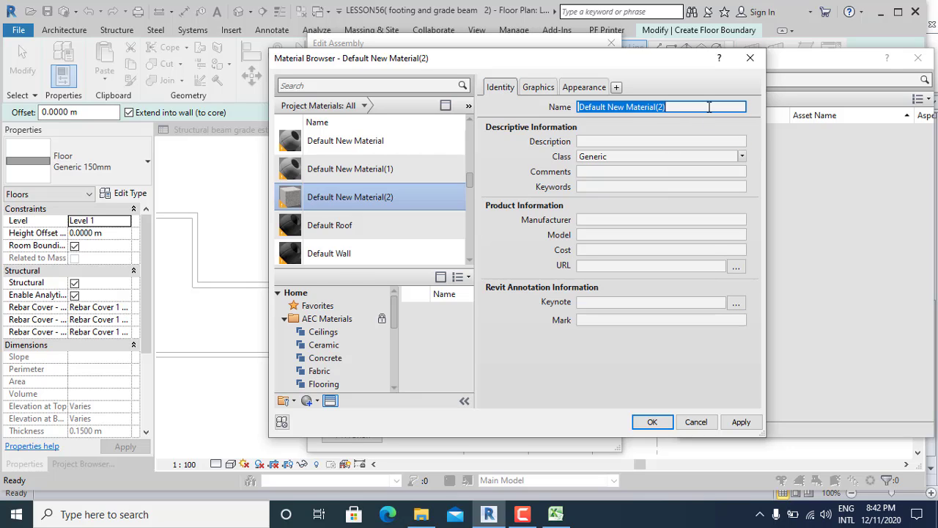
text(floor concrte)
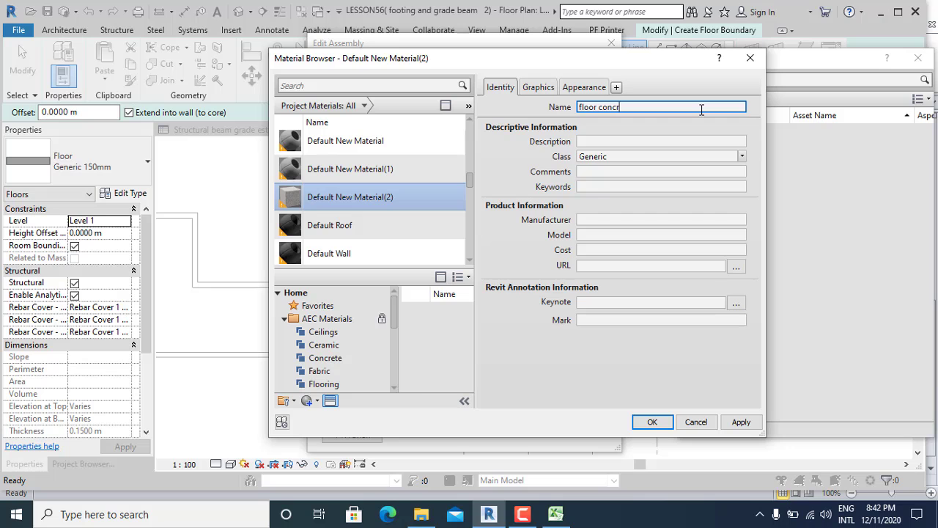
click(652, 422)
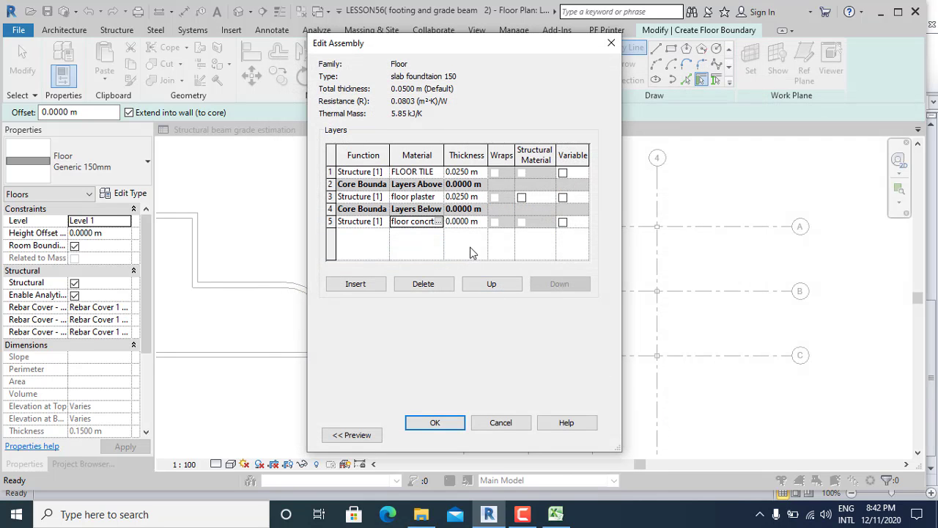
Step: Set the thickness of the concrete layer below the core to 0.1 m
click(472, 222)
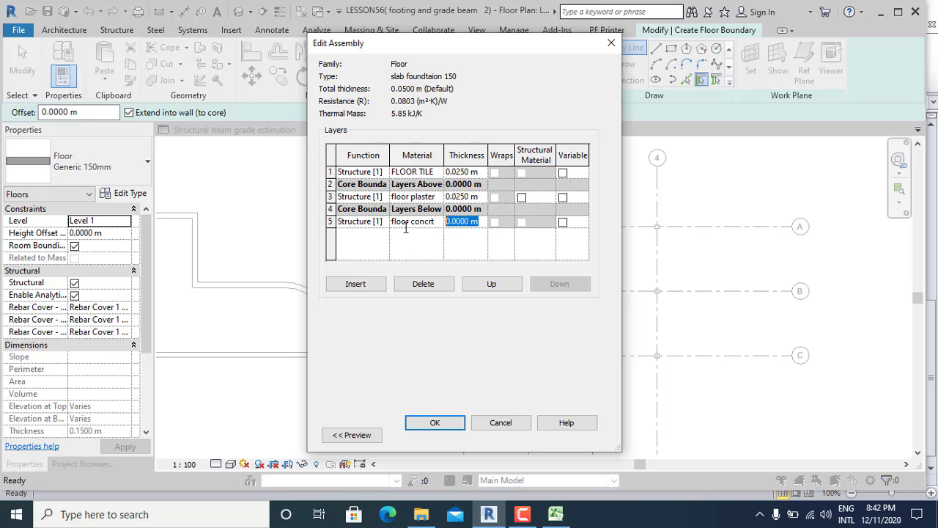
text(0.1)
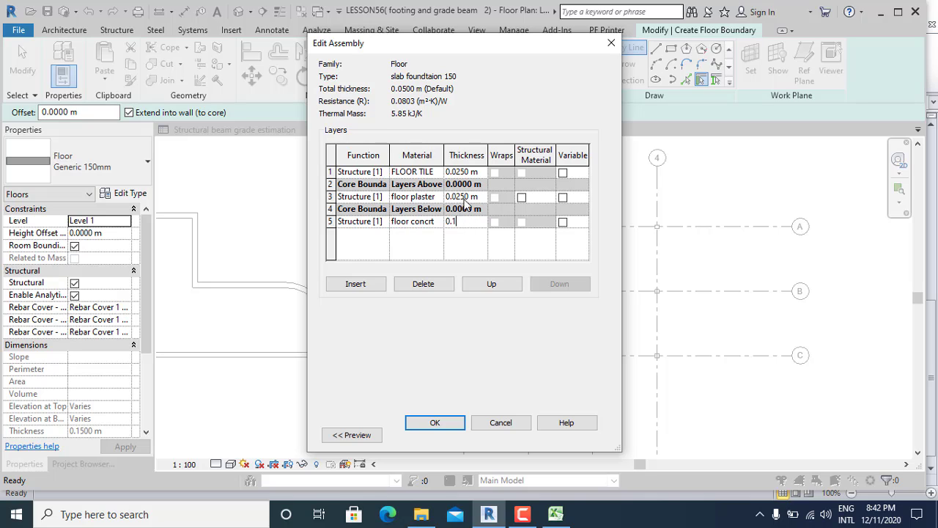
click(434, 197)
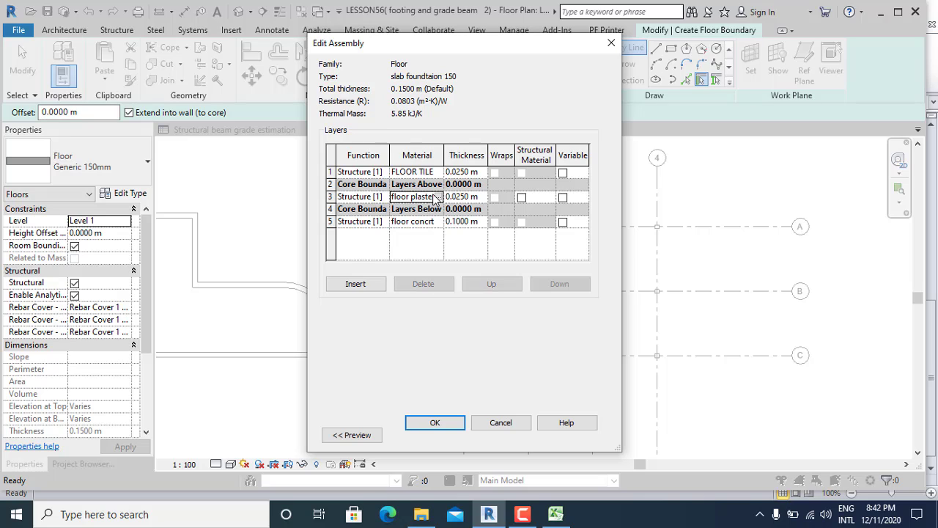
click(387, 201)
click(387, 202)
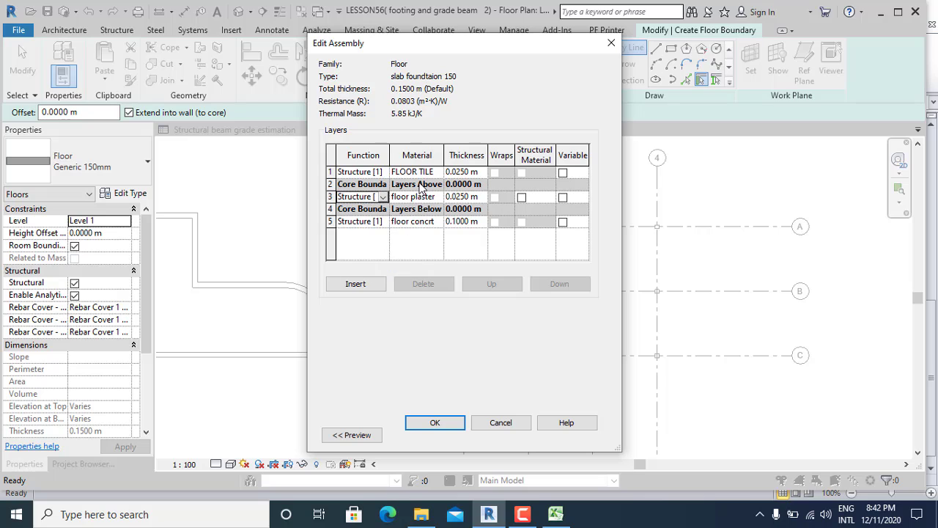
click(427, 197)
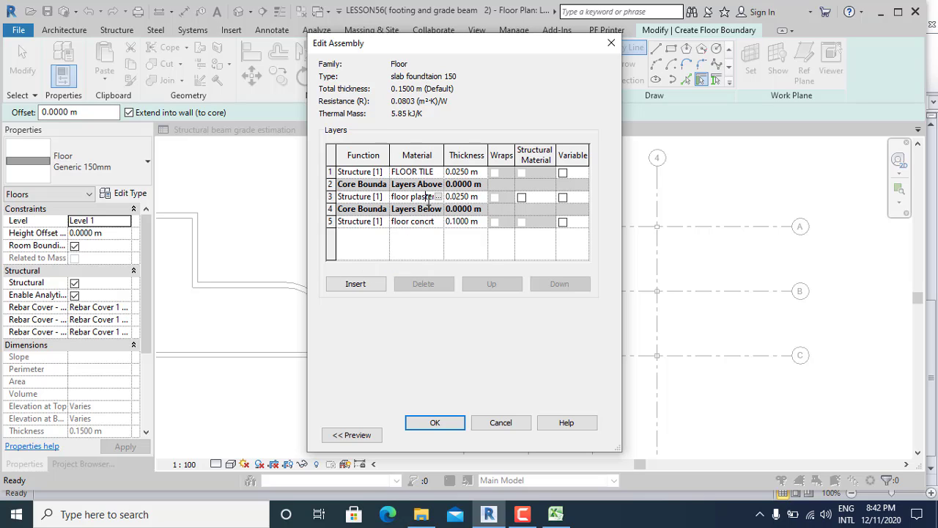
click(454, 197)
click(484, 196)
click(331, 196)
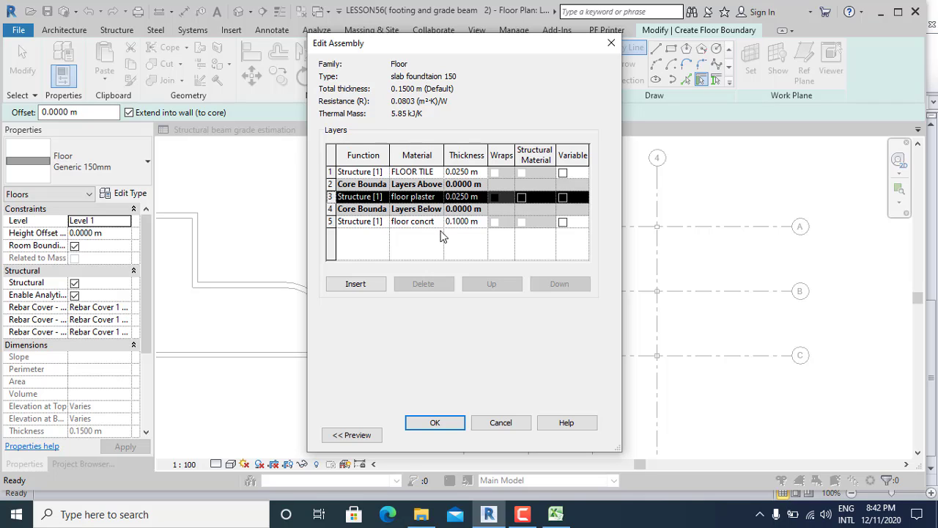
click(522, 514)
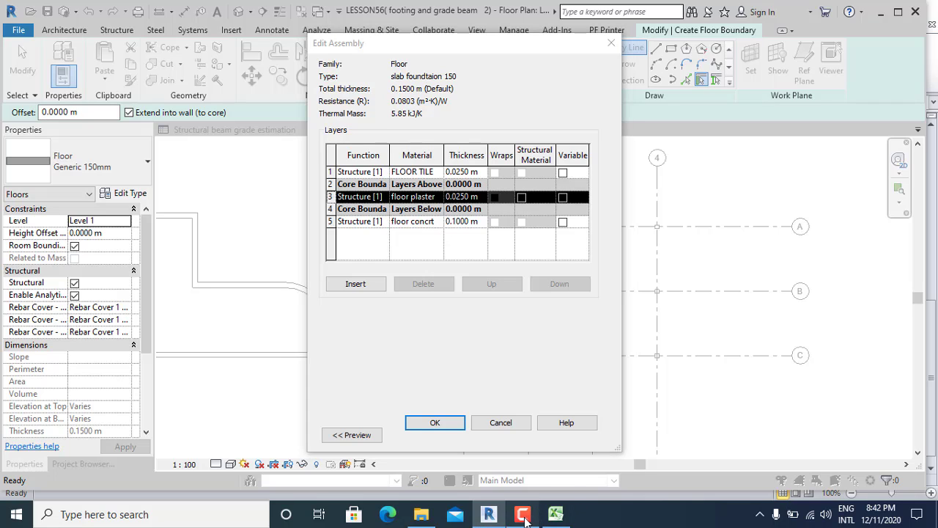
click(416, 196)
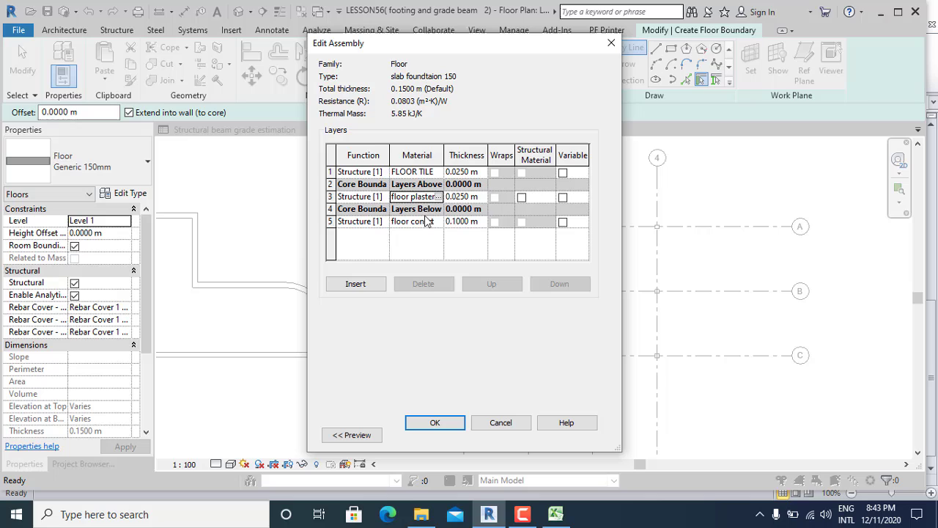
click(370, 198)
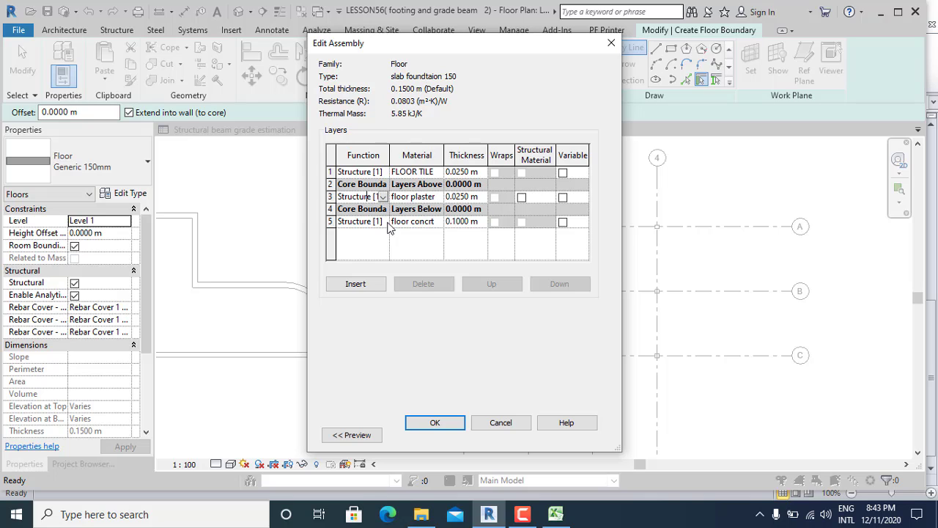
Step: Move the floor concrt layer into the core and the floor plaster layer above the upper core boundary
click(372, 222)
click(382, 221)
click(438, 220)
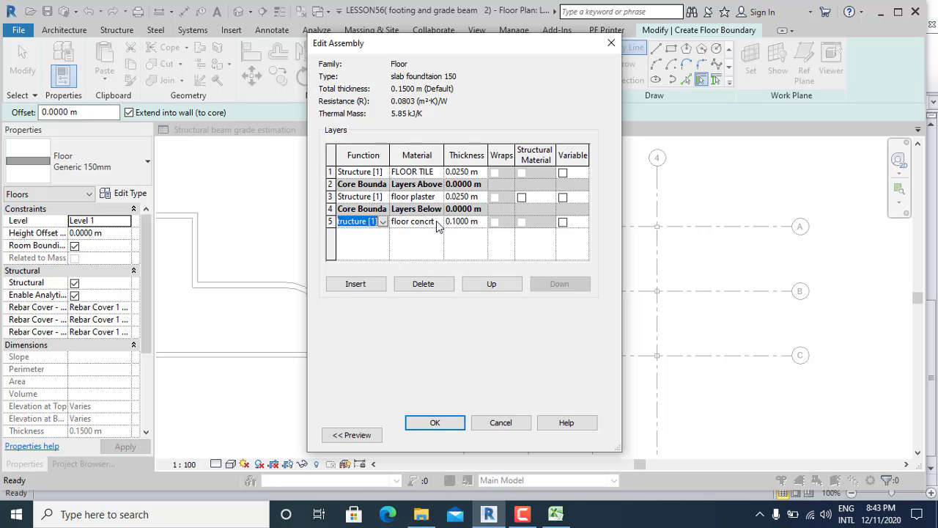
click(501, 285)
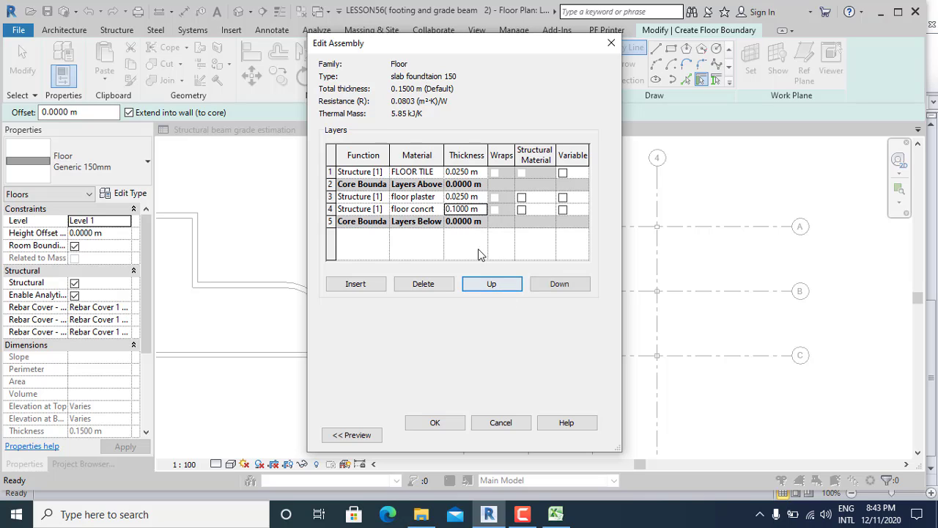
click(419, 199)
click(491, 285)
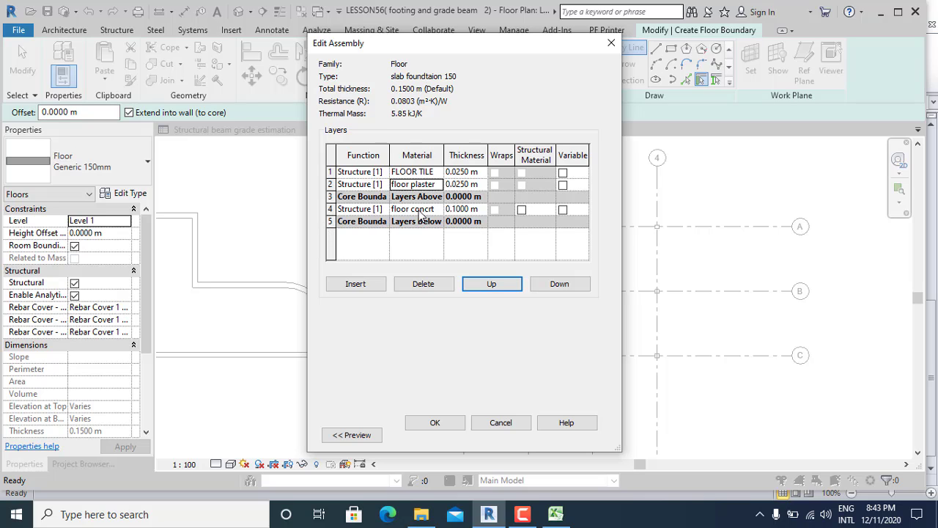
click(492, 285)
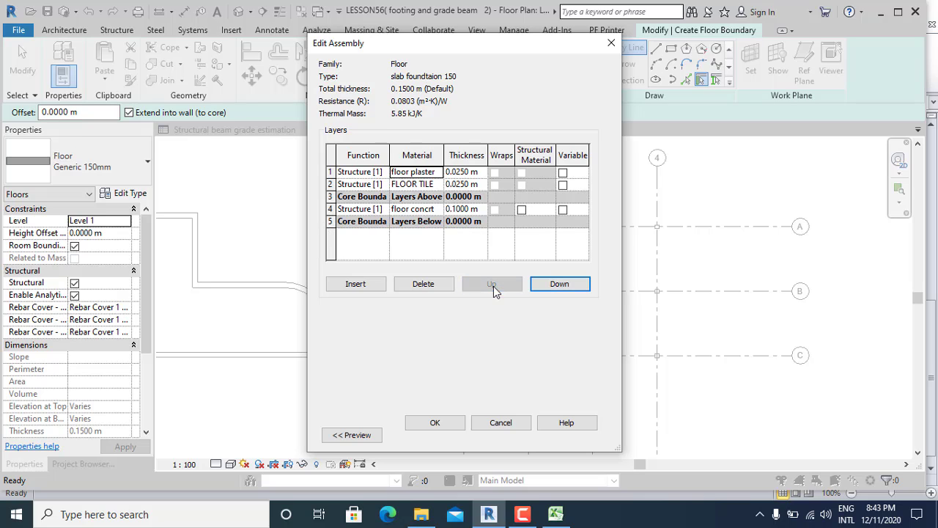
click(432, 211)
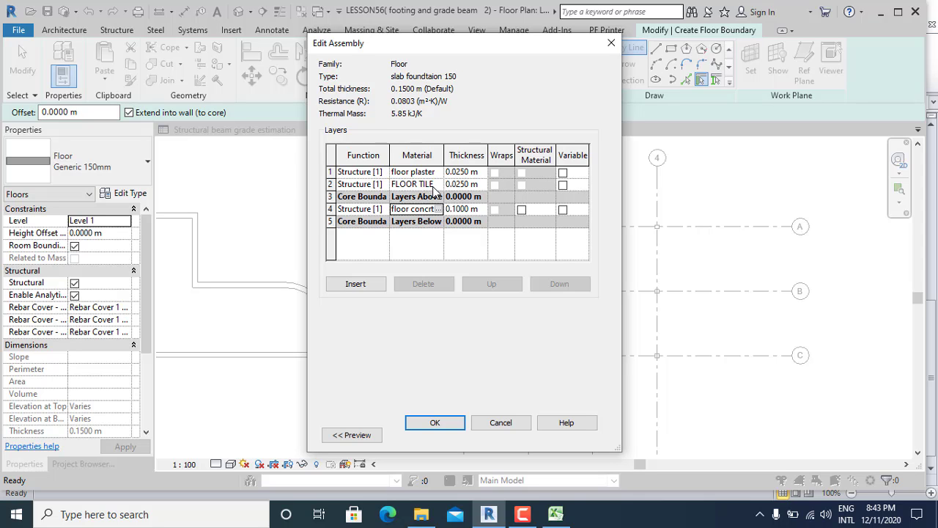
click(431, 185)
click(439, 184)
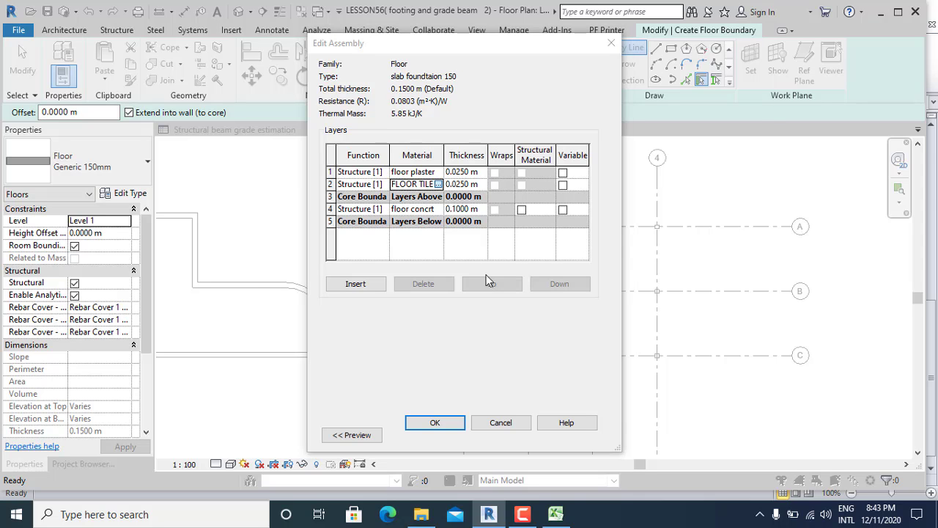
click(750, 58)
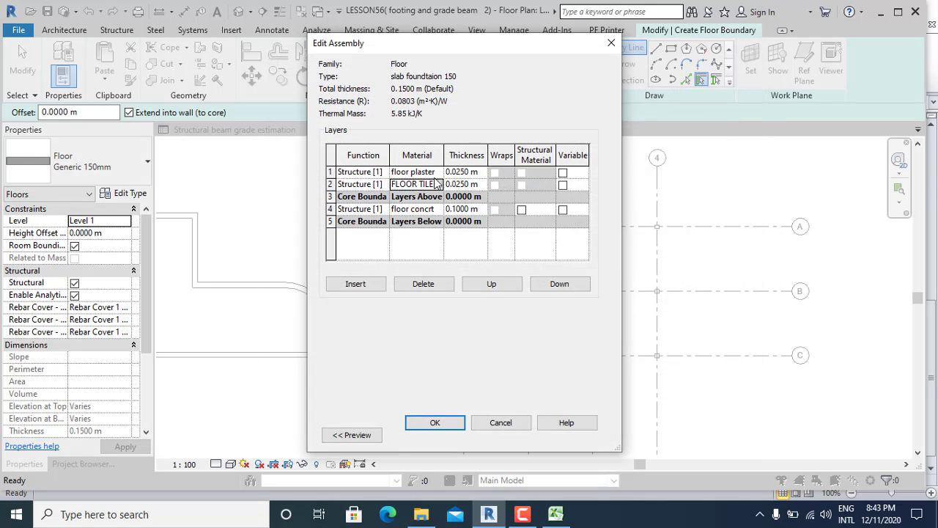
click(403, 173)
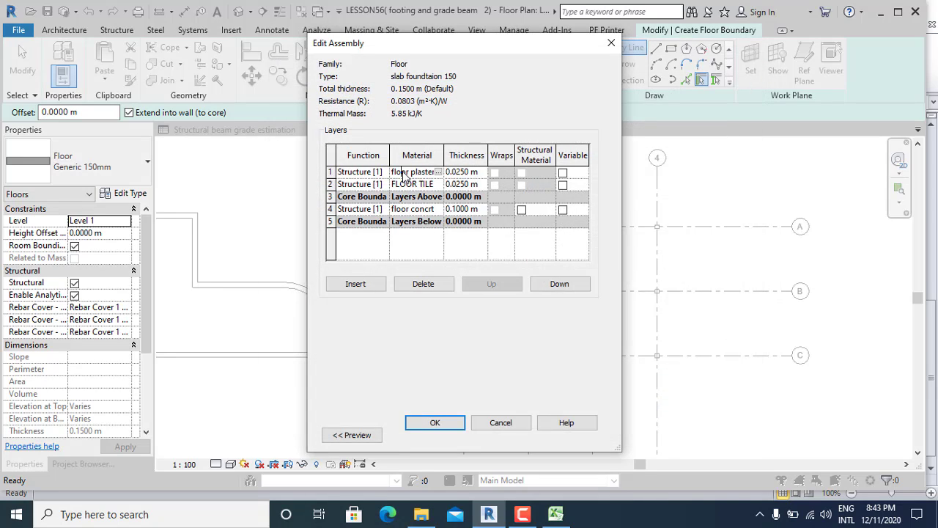
click(562, 287)
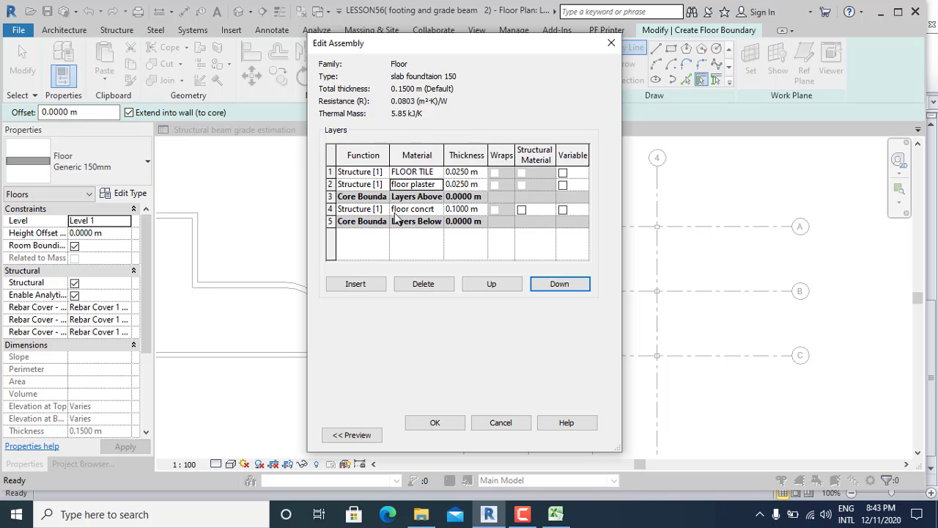
Step: Accept the layer assembly and the type properties of the slab foundtaion 150 floor type
click(445, 427)
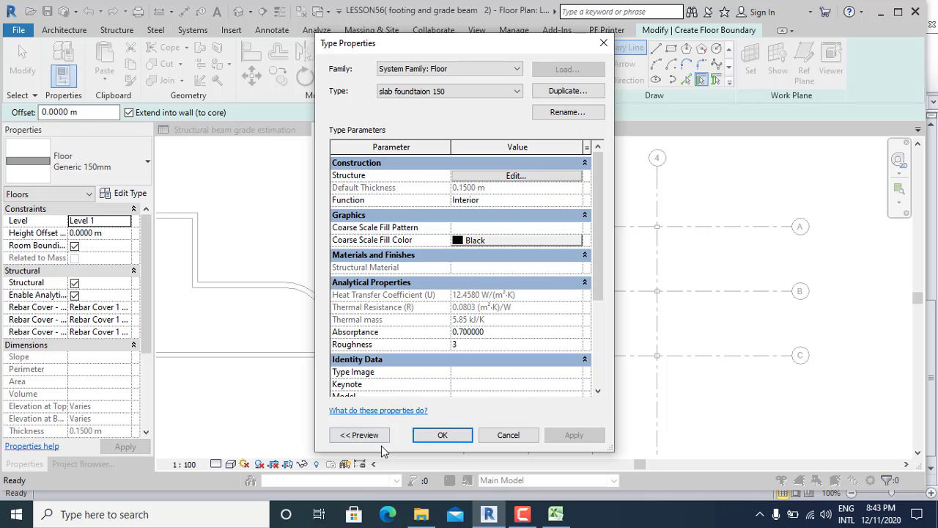
click(439, 436)
Step: Sketch a rectangular floor boundary from the column centre at grids 1 and A to the column centre at grids 4 and C
scroll(389, 278, down, 3)
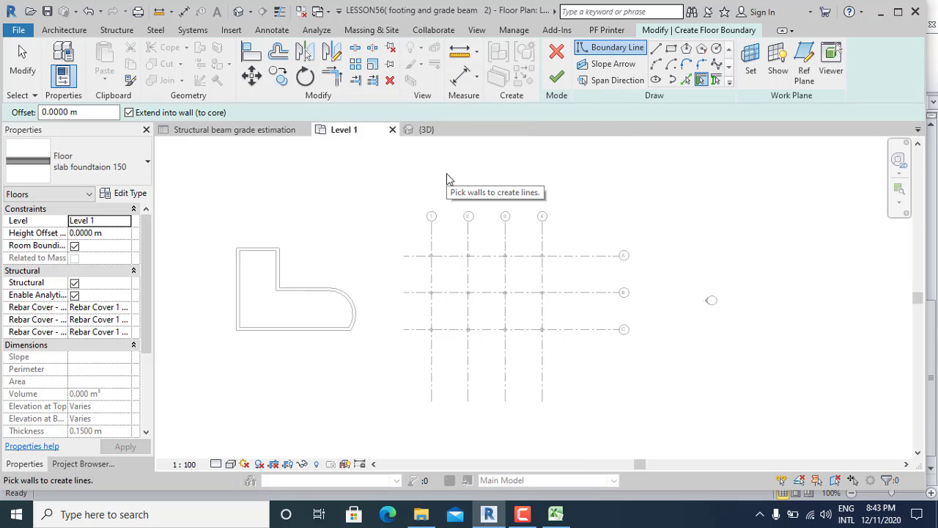
click(670, 53)
scroll(450, 259, up, 8)
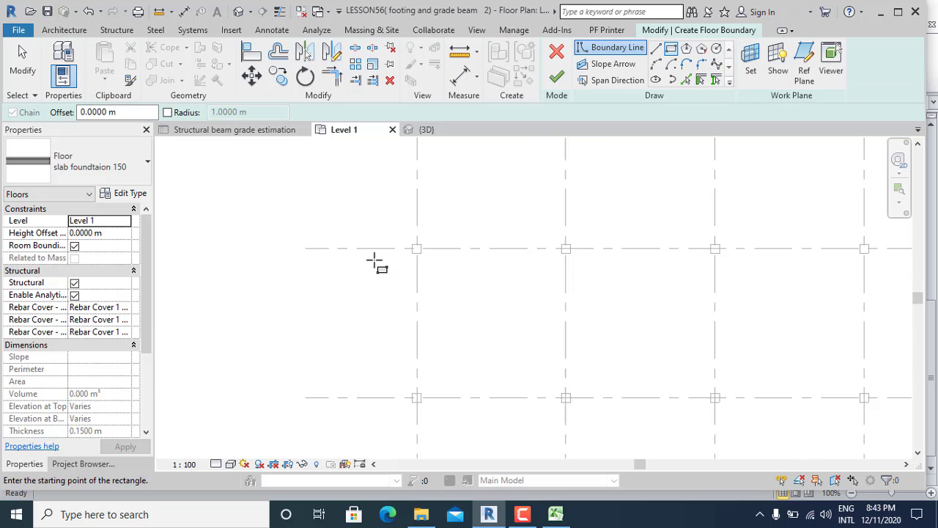
scroll(448, 250, up, 3)
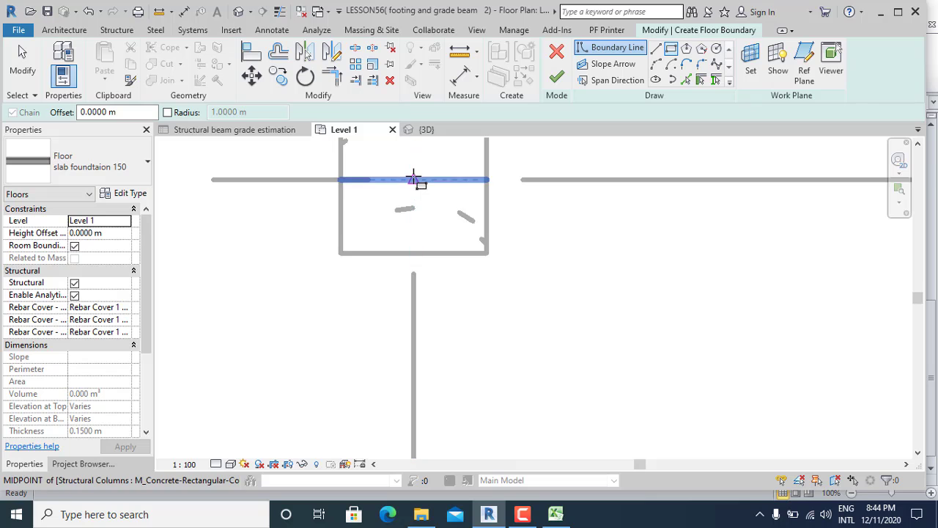
click(415, 185)
scroll(352, 203, down, 3)
scroll(660, 389, down, 4)
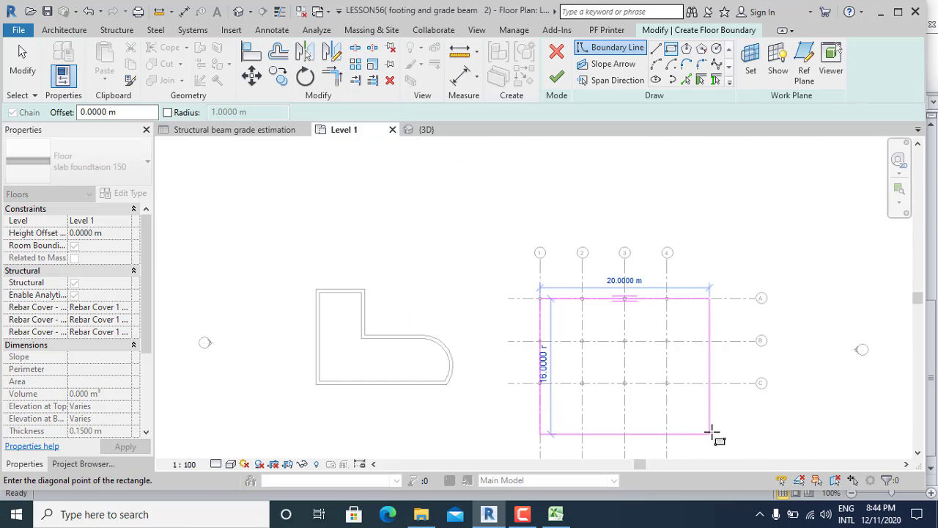
scroll(681, 411, up, 5)
scroll(630, 345, down, 2)
scroll(614, 299, up, 1)
scroll(613, 299, up, 3)
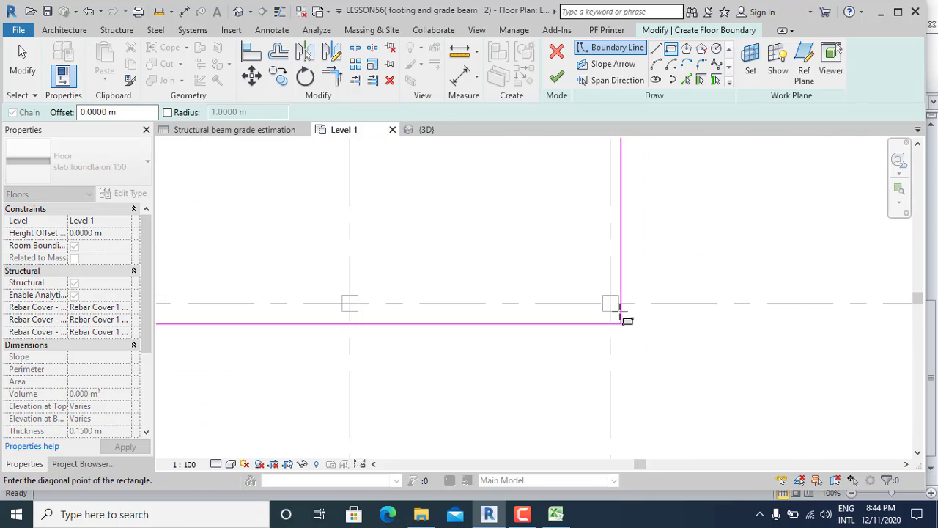
click(610, 302)
scroll(690, 386, down, 3)
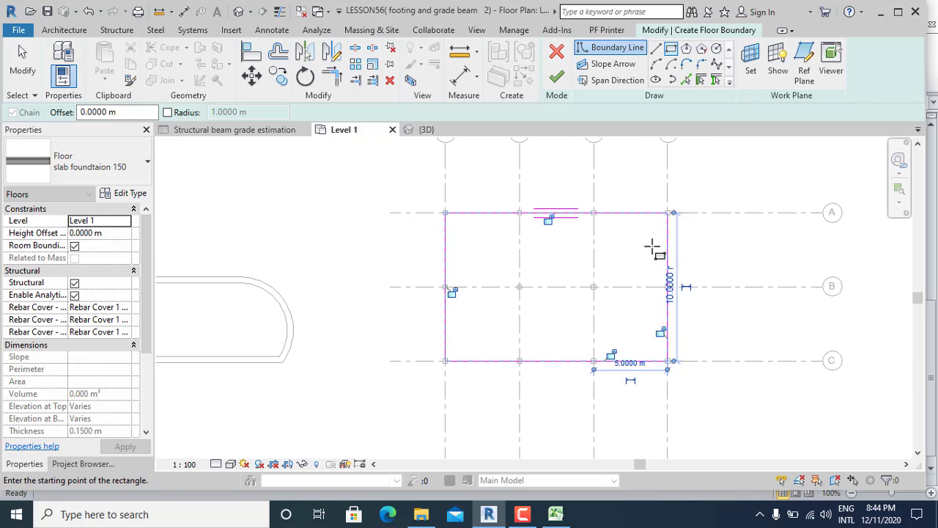
key(Escape)
scroll(464, 249, up, 3)
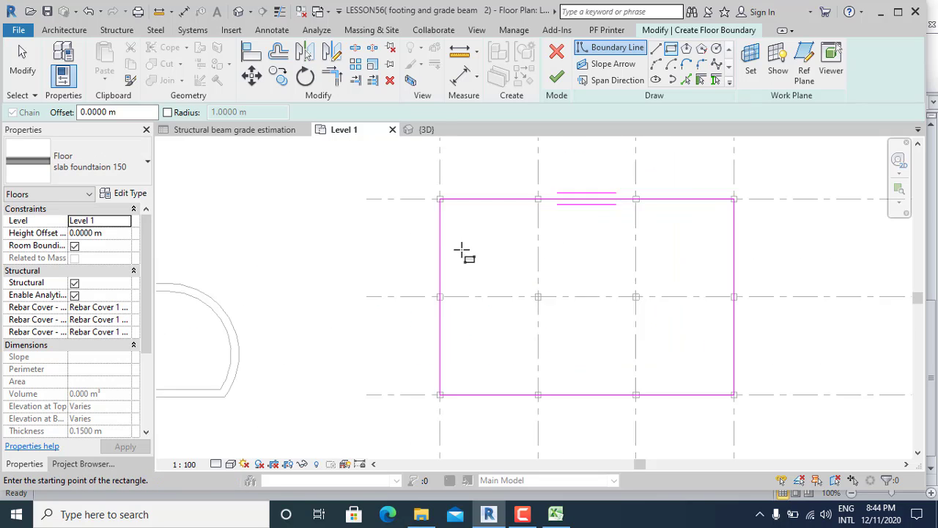
key(Escape)
key(Escape)
Step: Draw boundary lines about 0.15 m long around the inner quarter of the corner column at grids 1 and A
scroll(437, 209, up, 5)
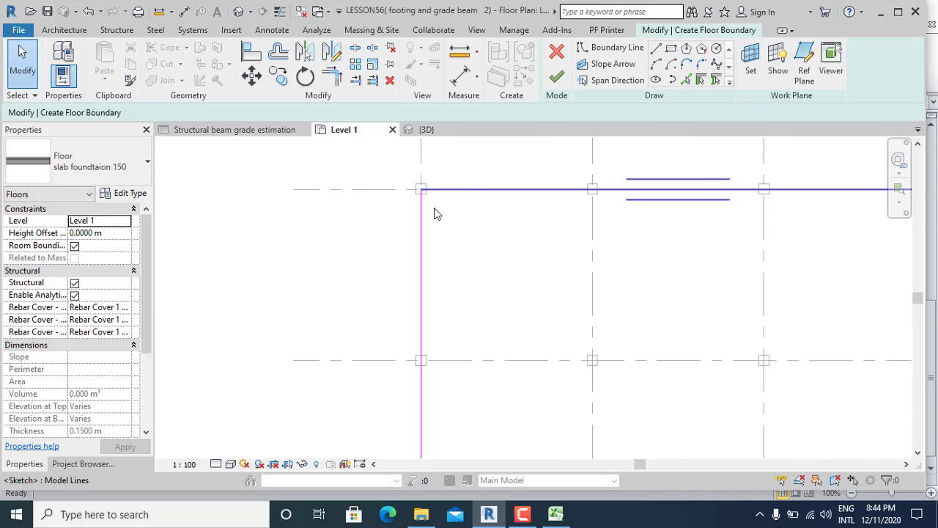
scroll(441, 239, up, 3)
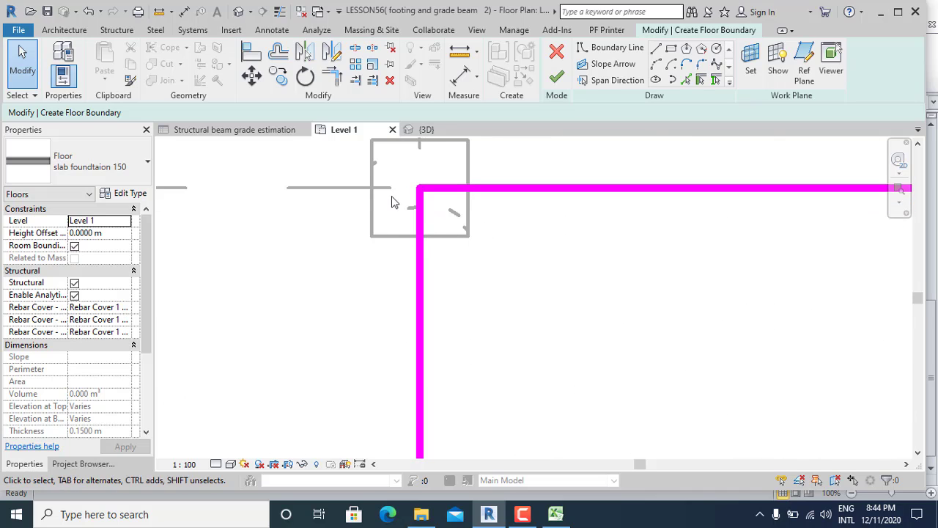
click(656, 49)
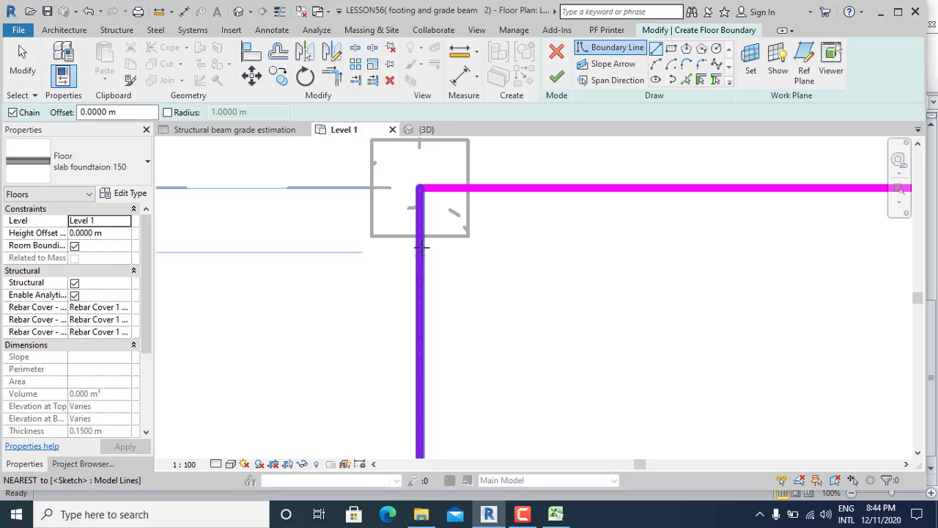
click(420, 235)
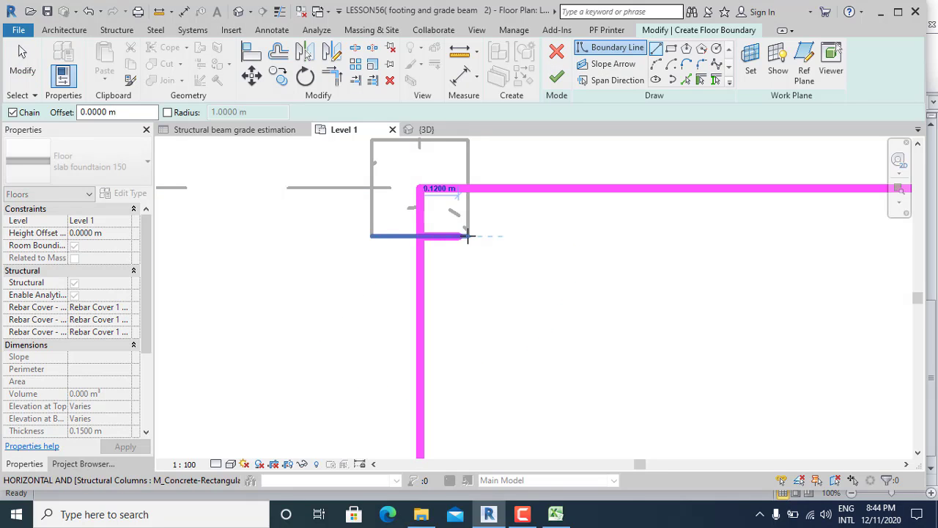
click(468, 236)
click(467, 189)
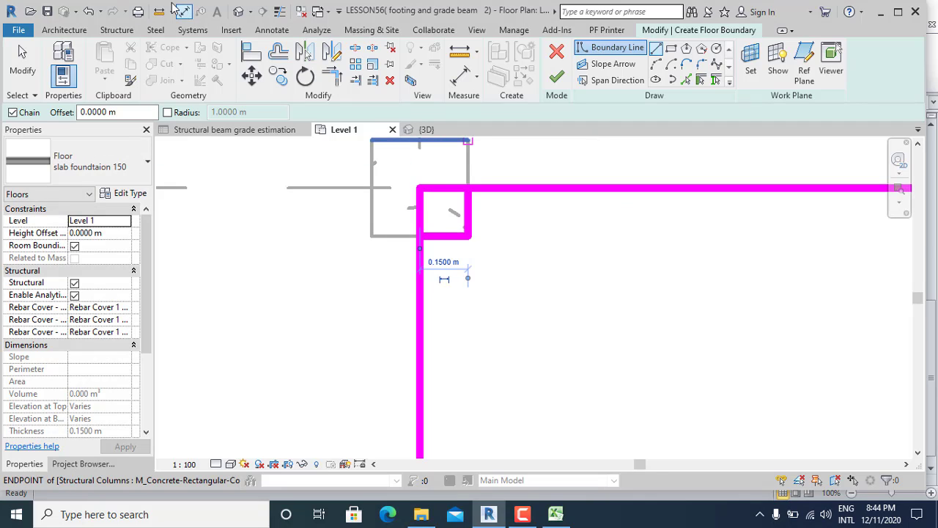
click(25, 73)
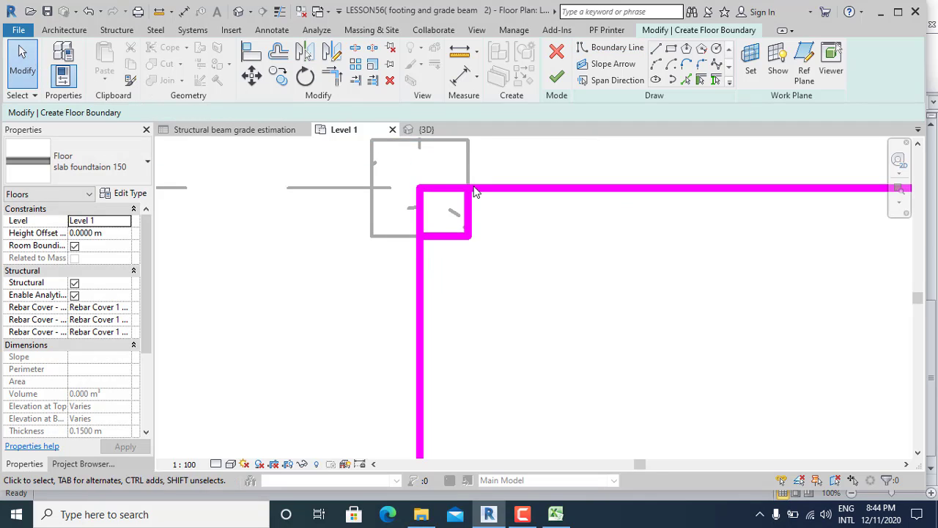
Step: Trim the boundary lines to corners at the grid 1-A column so the slab outline steps around it
scroll(472, 190, up, 1)
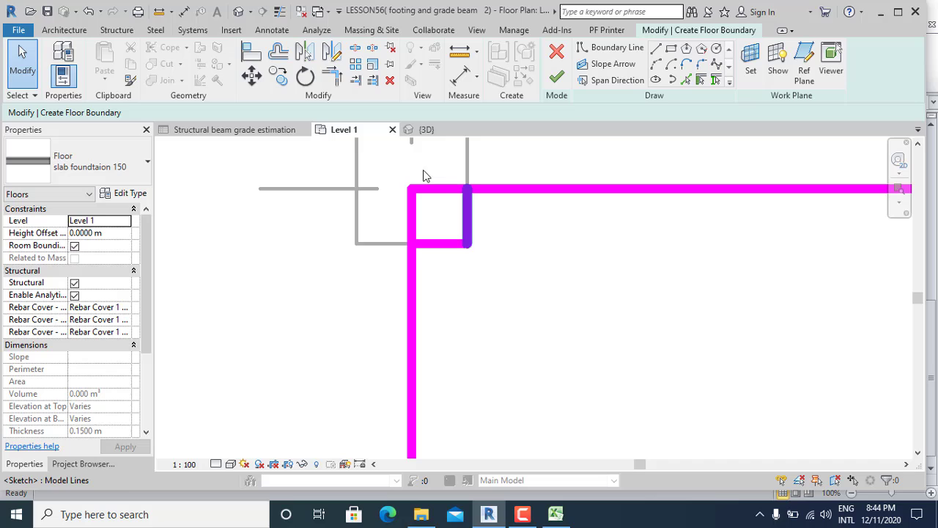
click(332, 77)
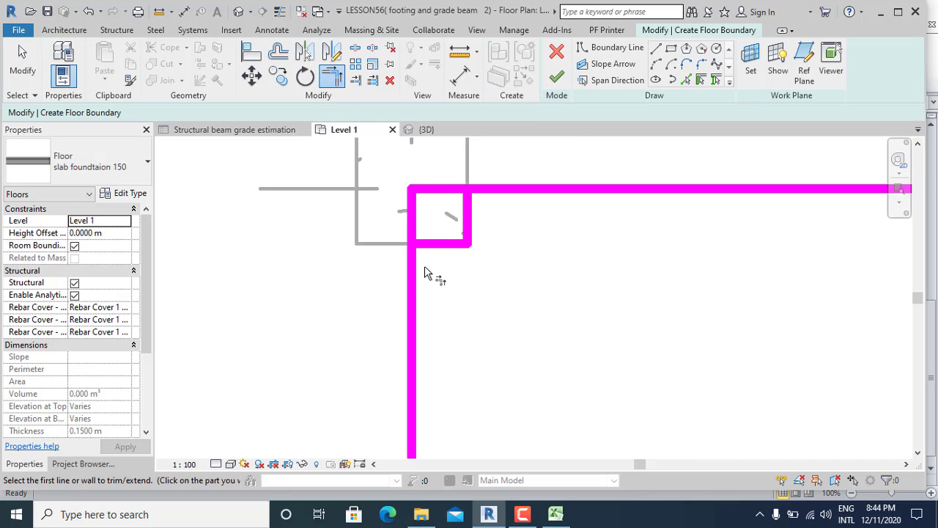
click(413, 273)
click(427, 248)
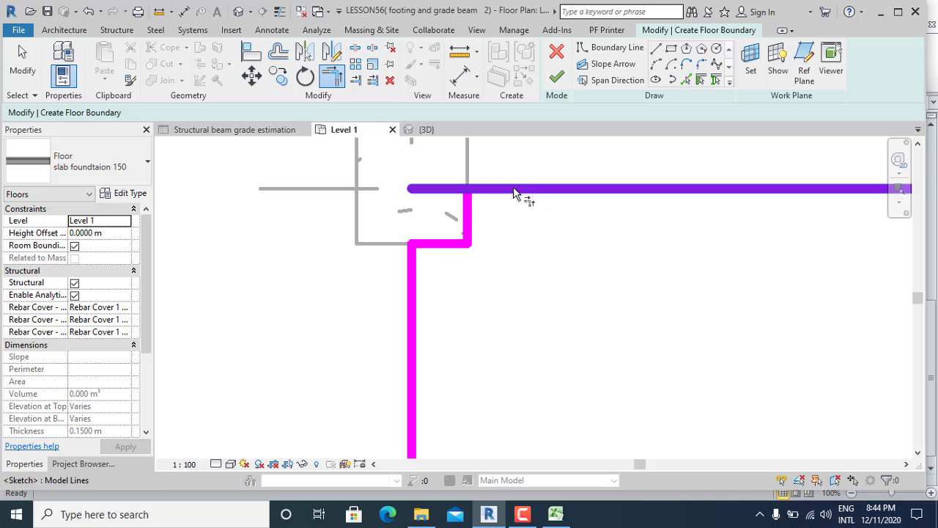
click(522, 191)
click(473, 218)
scroll(424, 231, down, 3)
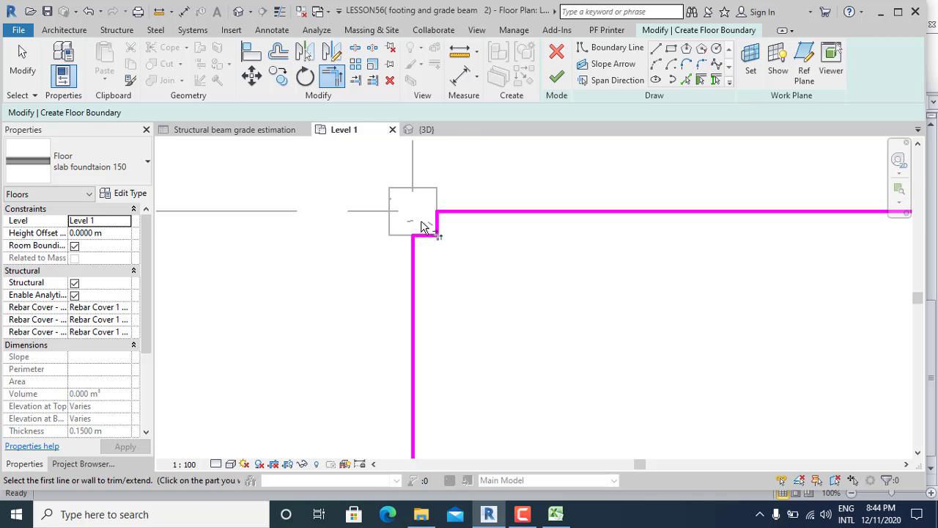
key(Escape)
Step: Draw three connected boundary lines around the inner half of the column at grids 2 and A, with sides 0.15 m deep
scroll(547, 209, down, 3)
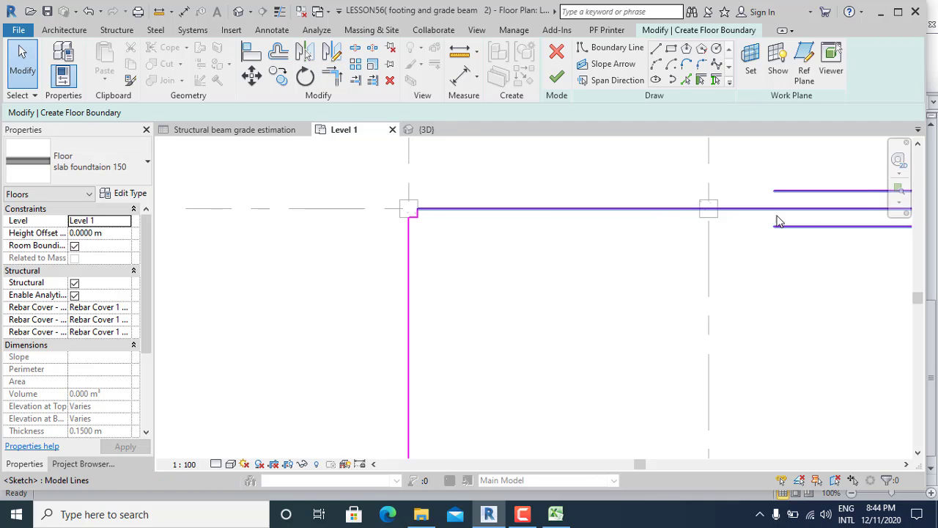
scroll(777, 218, up, 4)
scroll(655, 207, up, 1)
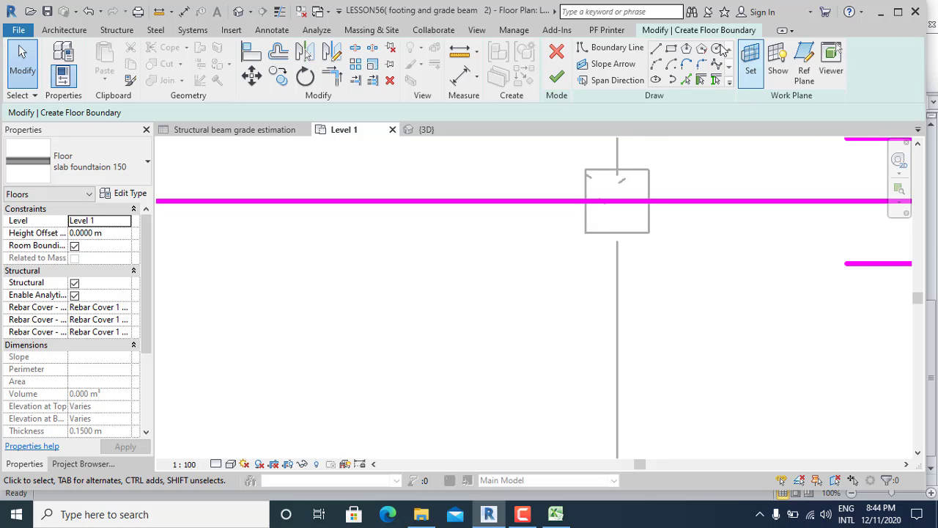
click(655, 48)
click(586, 201)
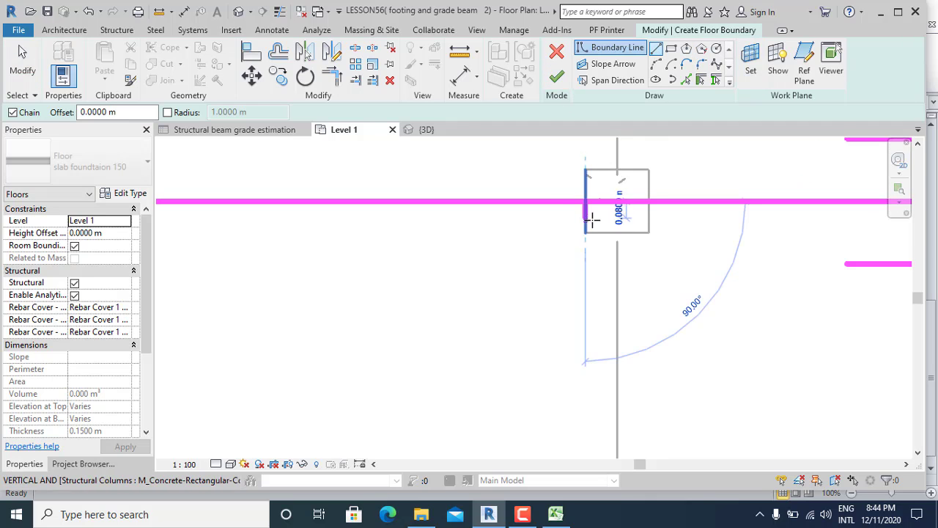
click(586, 231)
click(648, 232)
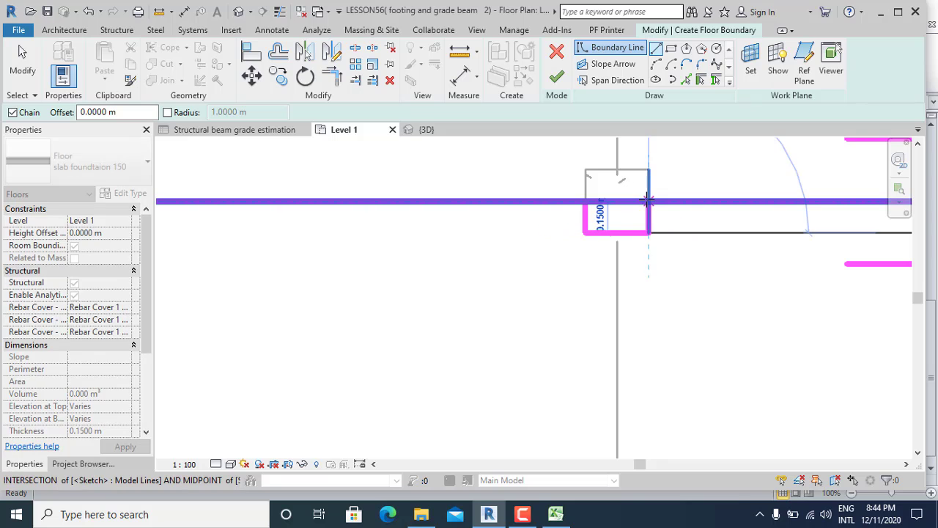
click(647, 199)
key(Escape)
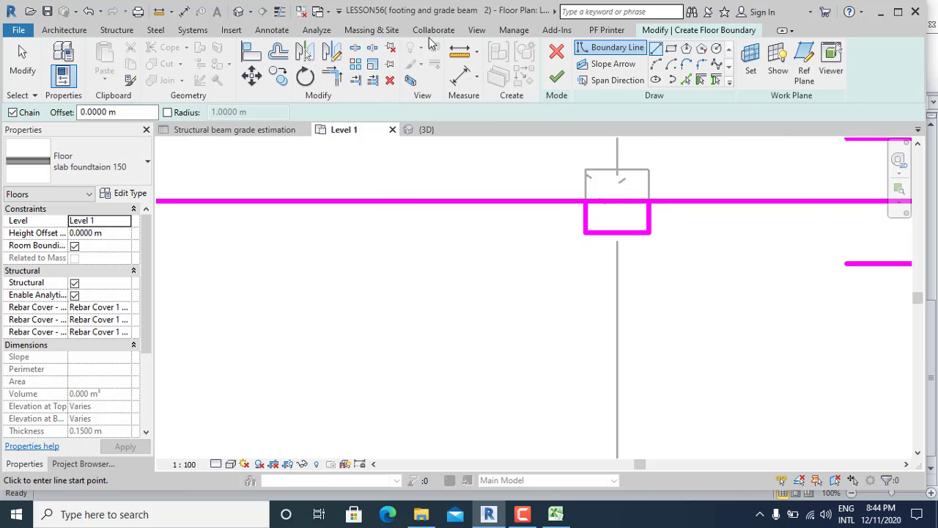
Step: Split the grid A boundary line at the grid 2 column and trim both halves to the notch lines around the column
click(355, 49)
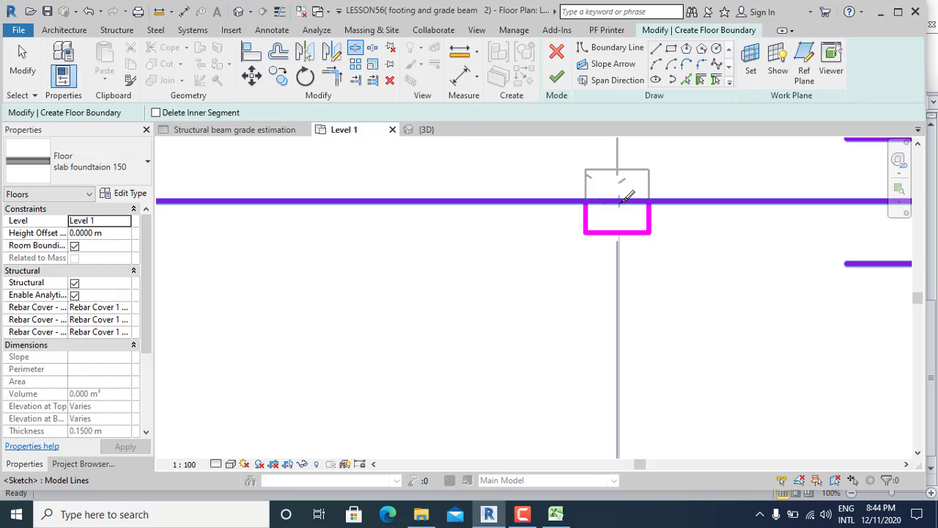
click(615, 201)
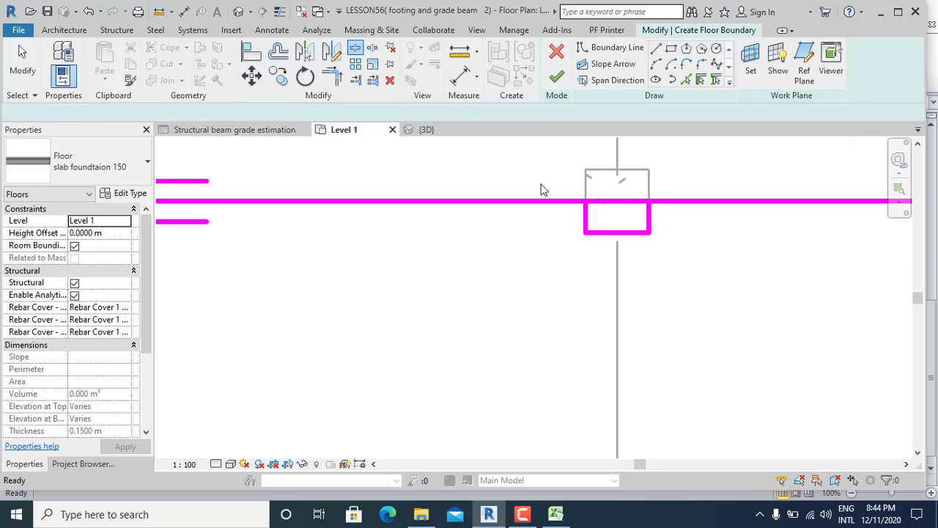
key(Escape)
click(330, 78)
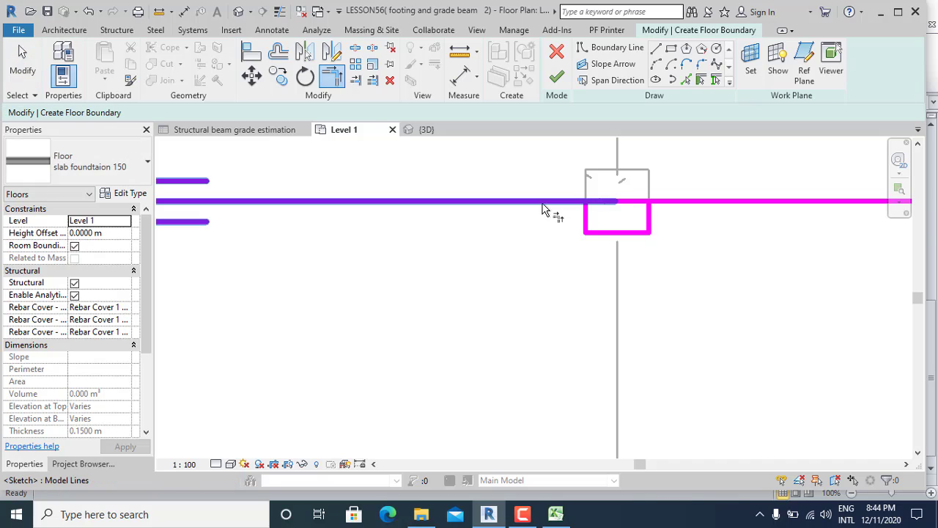
click(551, 203)
click(586, 224)
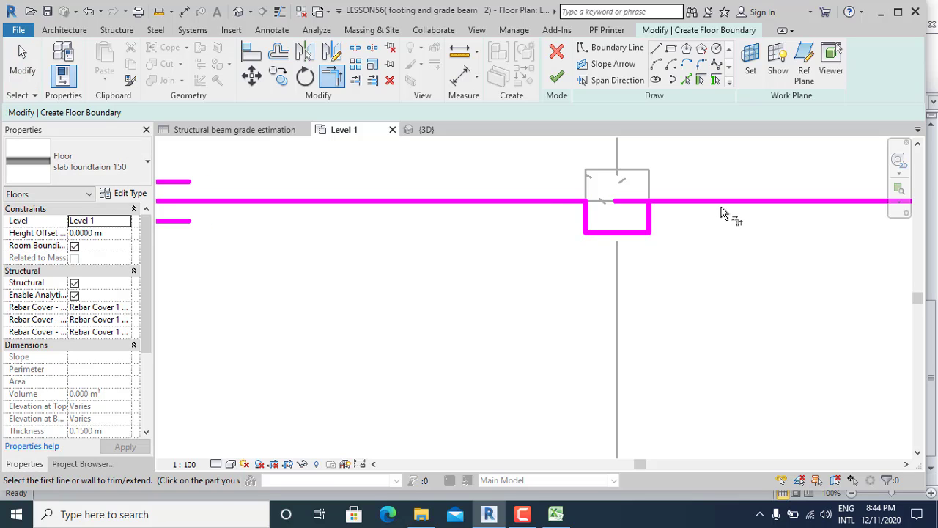
click(721, 207)
click(646, 216)
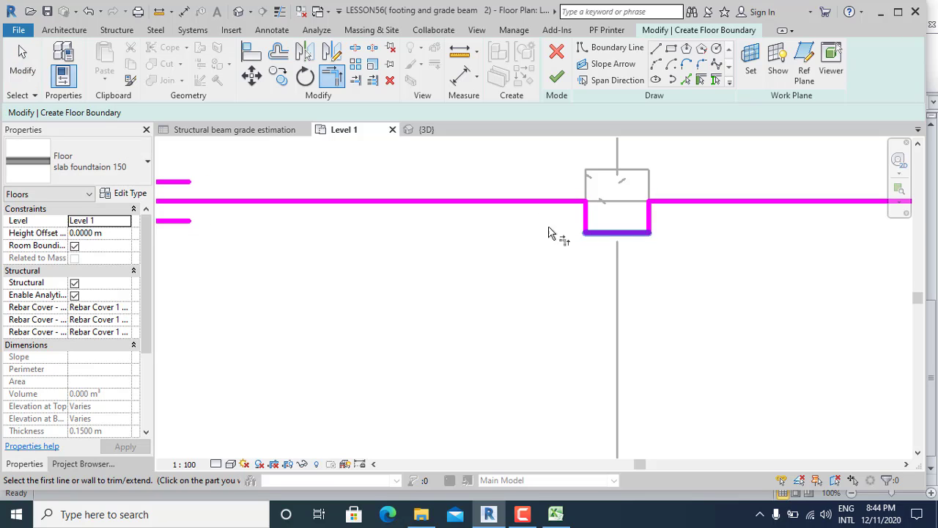
scroll(482, 241, down, 5)
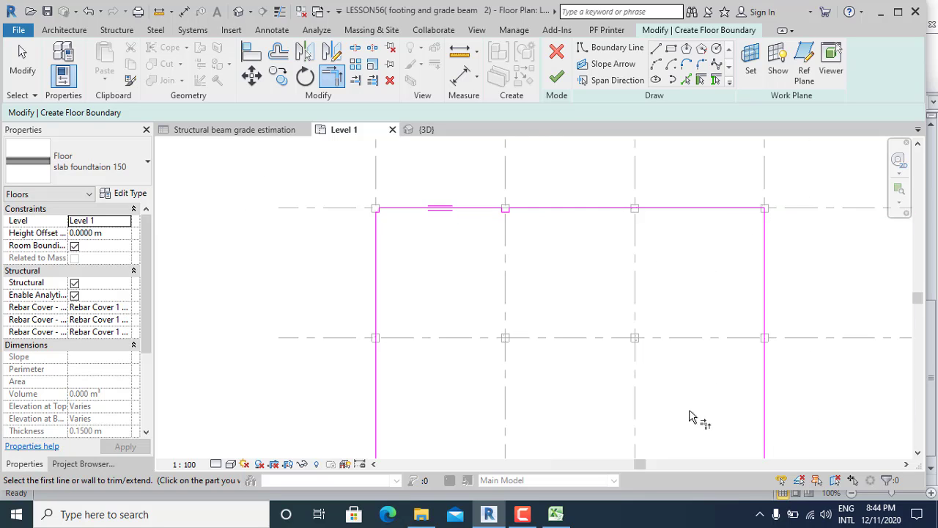
click(522, 513)
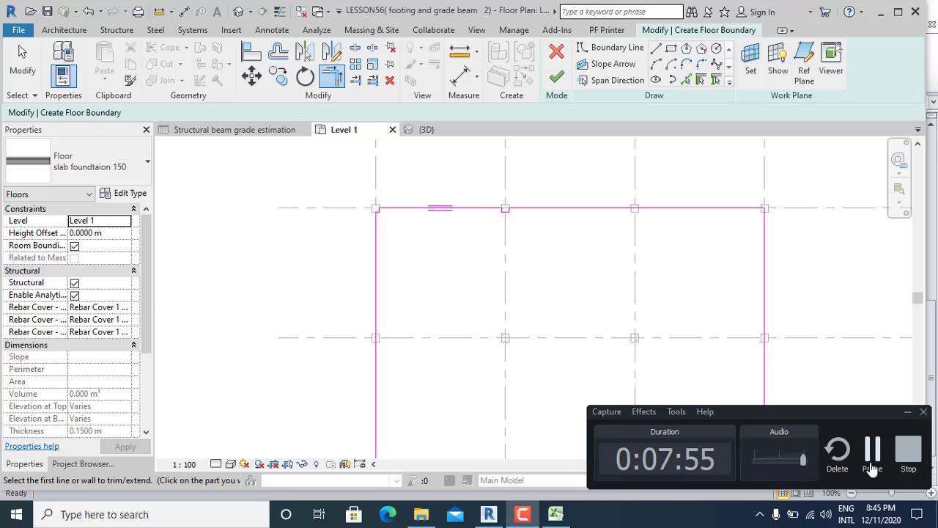
click(872, 450)
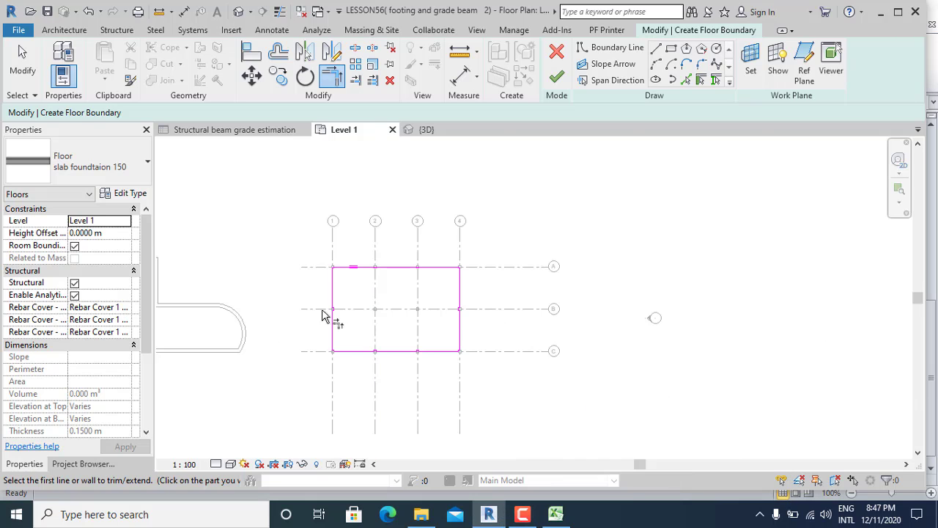
Step: Finish the boundary sketch notched around the perimeter columns to create the slab foundtaion 150 floor, and clear the selection
scroll(293, 308, up, 4)
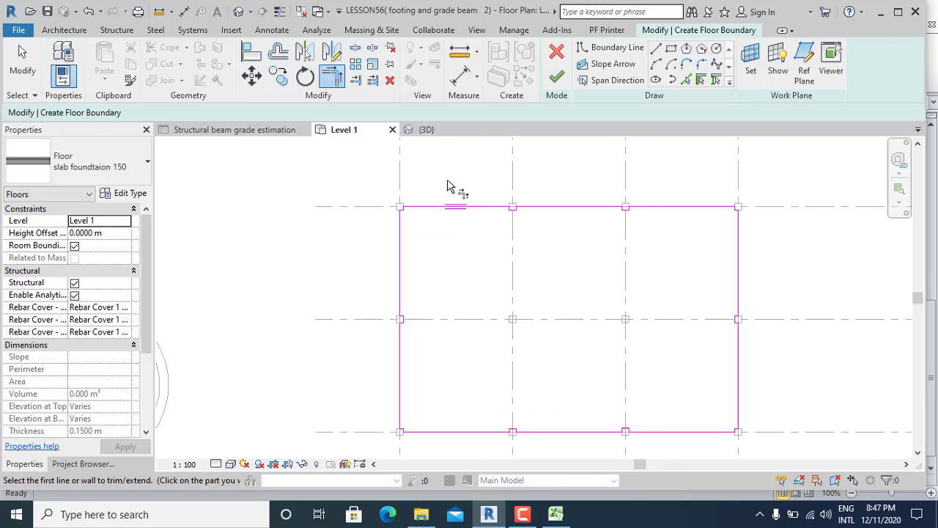
scroll(417, 194, up, 3)
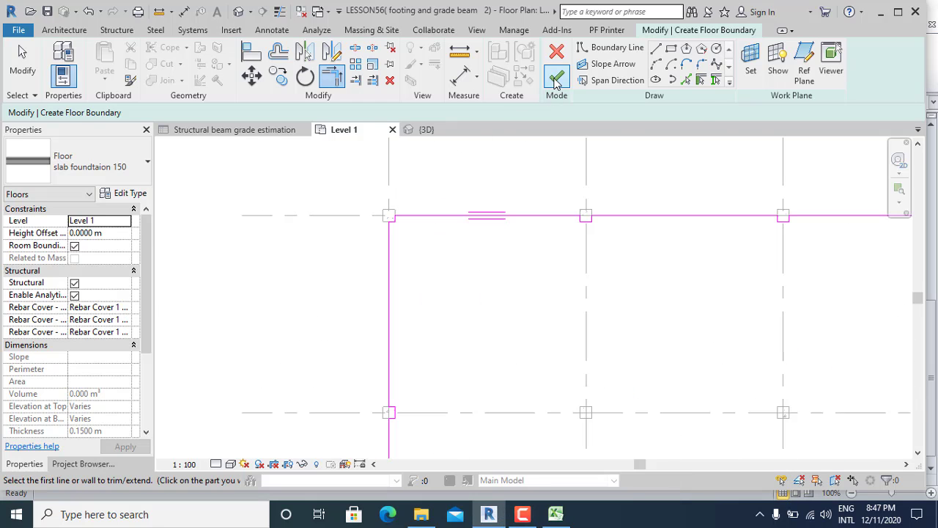
click(556, 79)
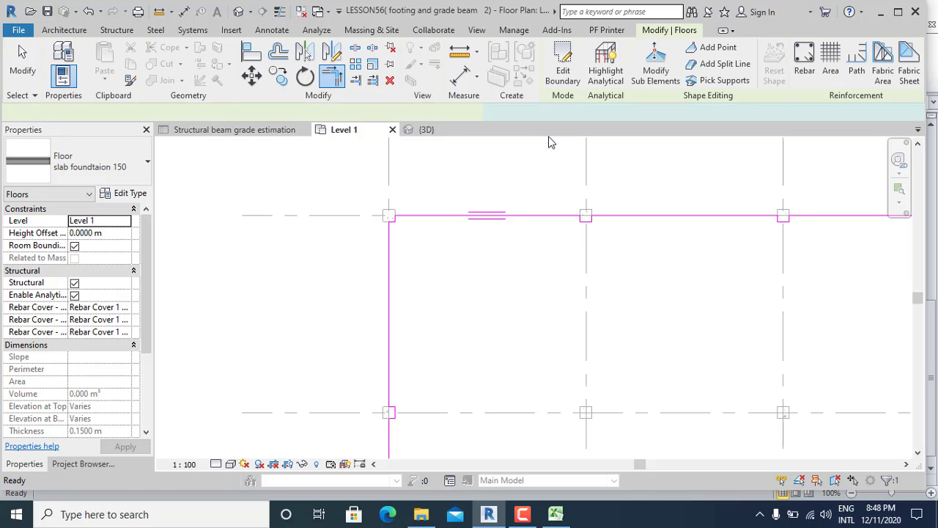
scroll(487, 159, down, 1)
scroll(488, 160, down, 2)
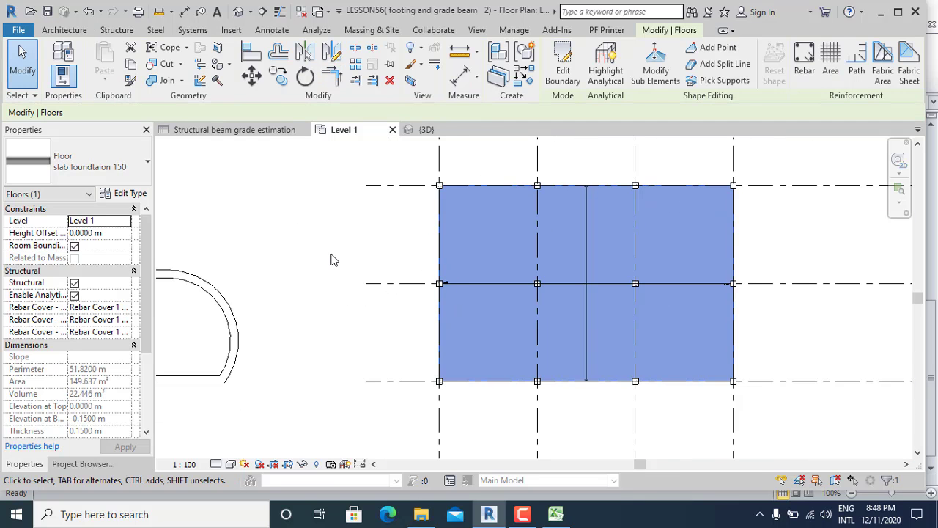
click(391, 158)
Step: Examine in the 3D view how the new slab meets the footing around an interior column
click(433, 131)
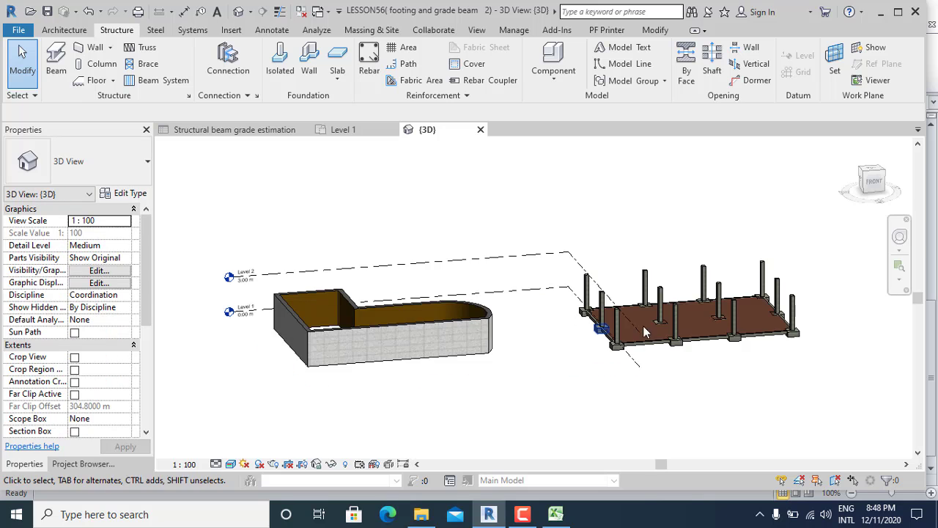
scroll(690, 329, up, 5)
scroll(609, 348, up, 5)
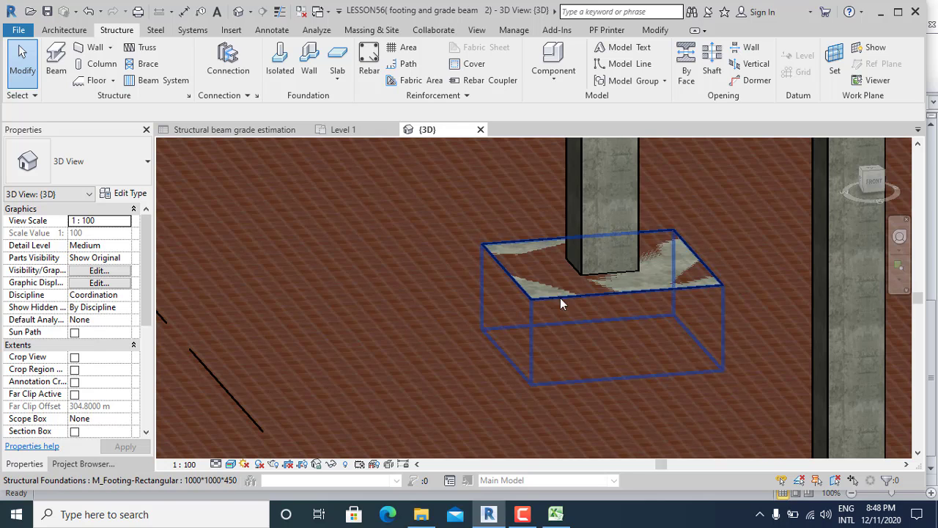
scroll(560, 297, down, 4)
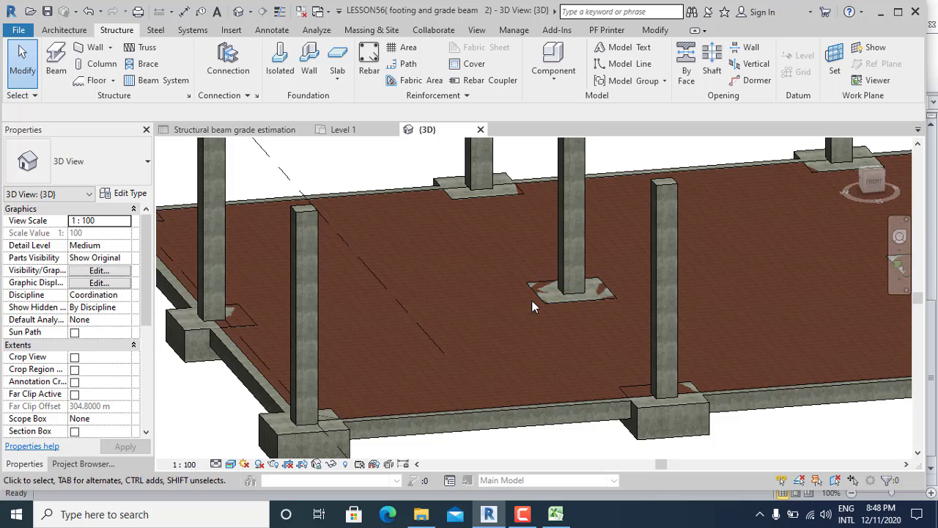
scroll(546, 308, up, 5)
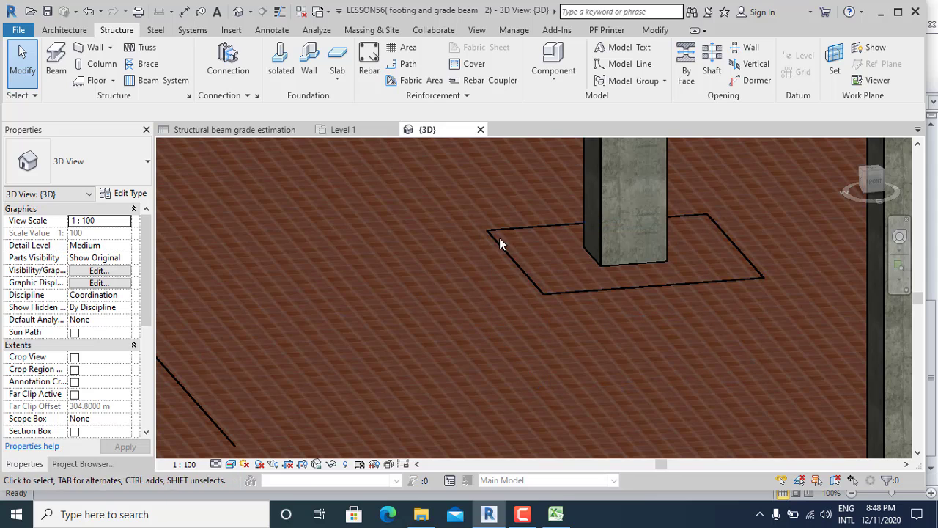
click(339, 130)
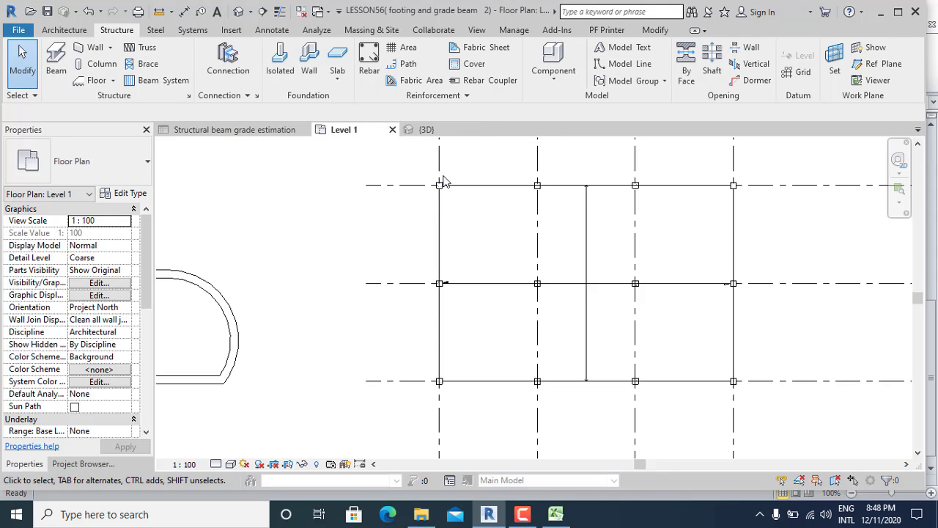
click(426, 129)
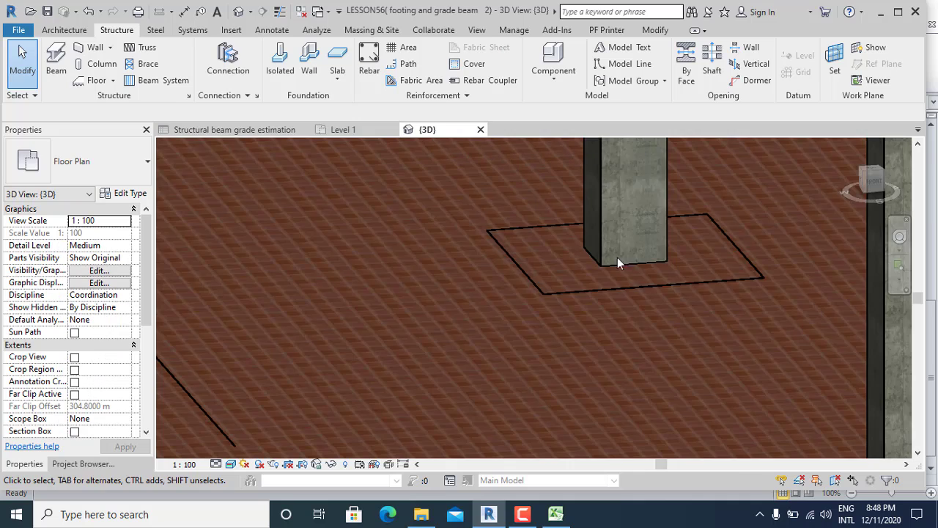
Step: Inspect where the slab overlaps the footings at the front edge column on grid 2 and the front corner column on grid 1
scroll(617, 257, down, 3)
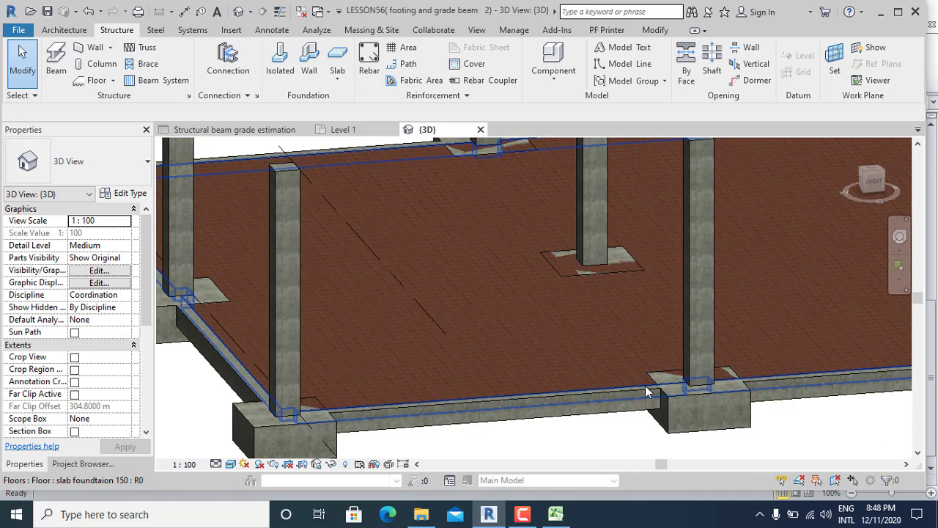
scroll(644, 379, up, 4)
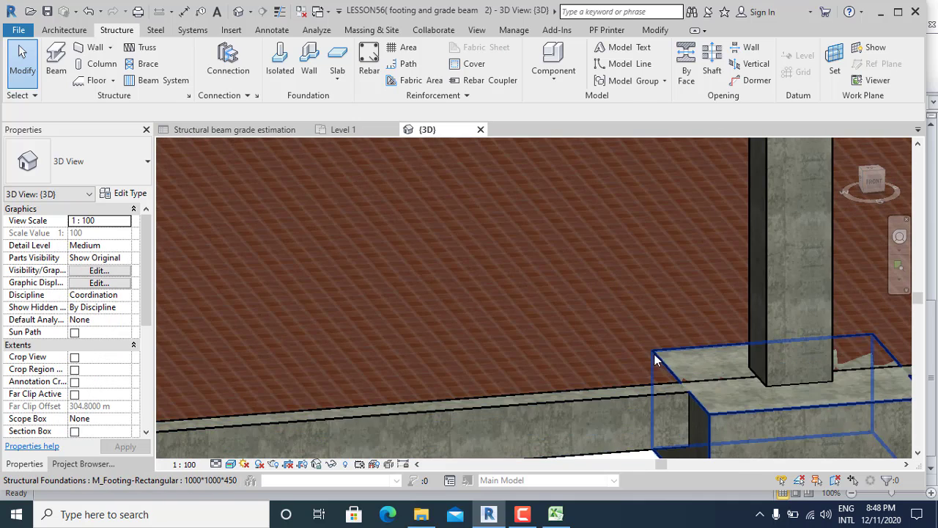
scroll(653, 358, up, 3)
click(650, 353)
scroll(615, 339, down, 3)
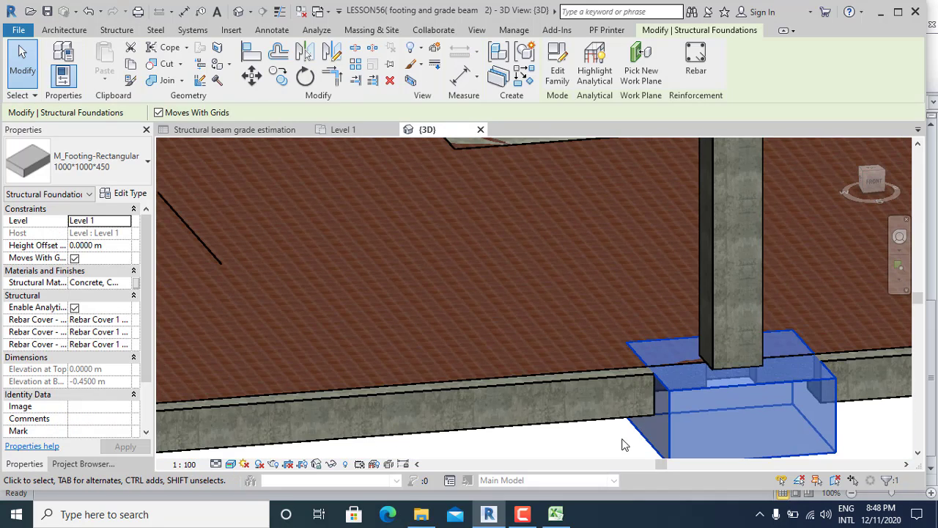
key(Escape)
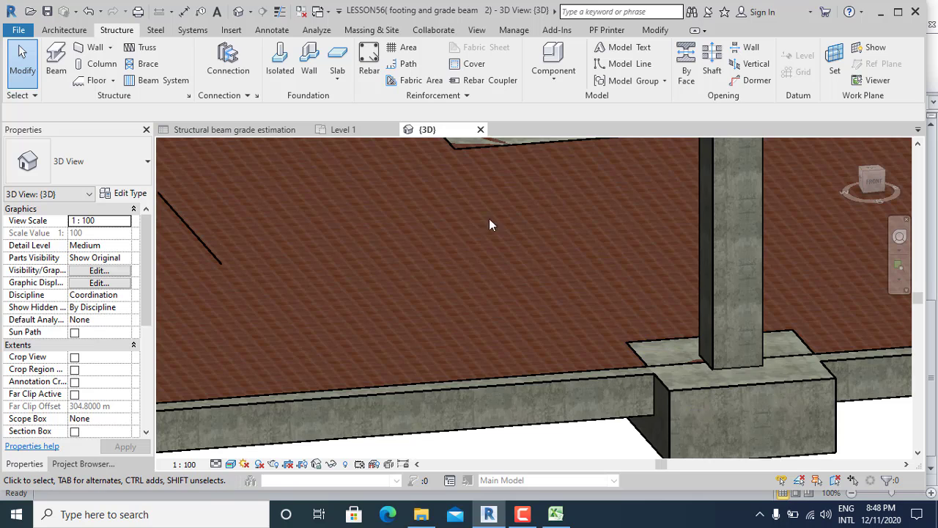
scroll(489, 219, down, 2)
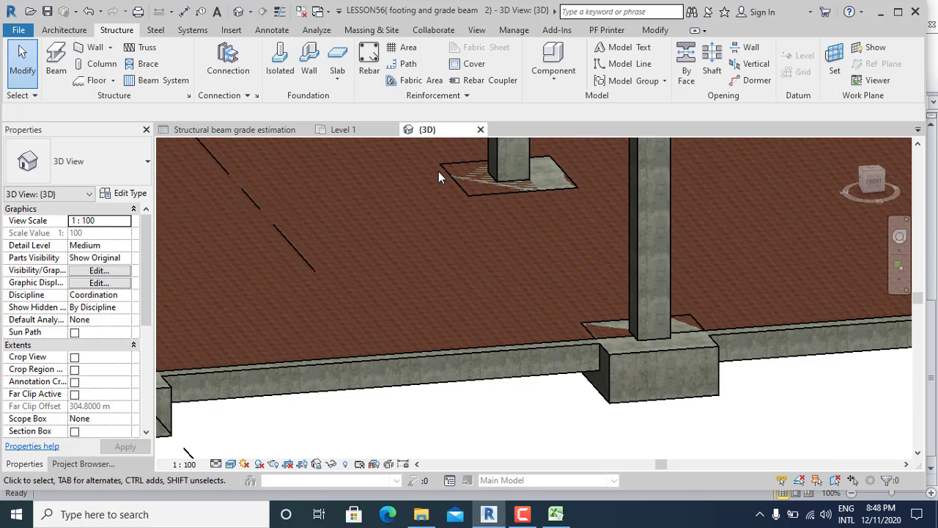
scroll(434, 161, down, 5)
scroll(396, 315, up, 7)
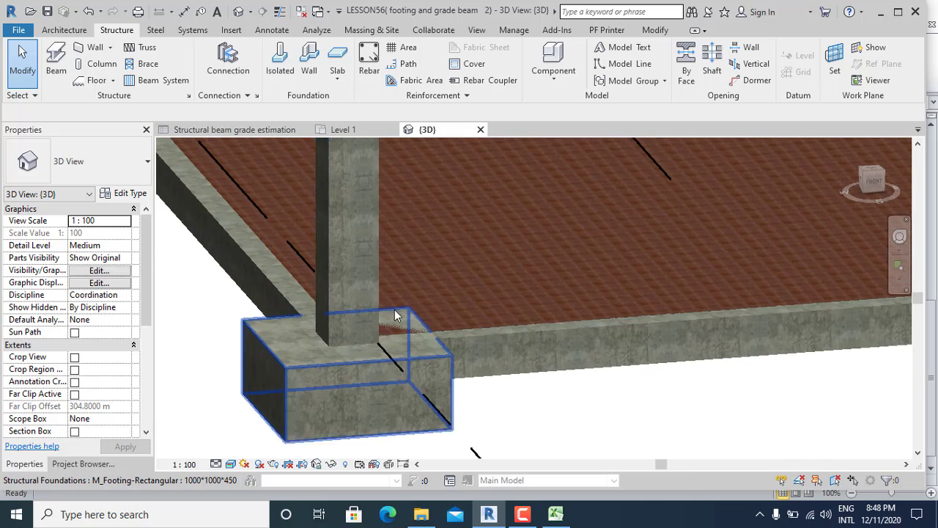
scroll(396, 315, up, 1)
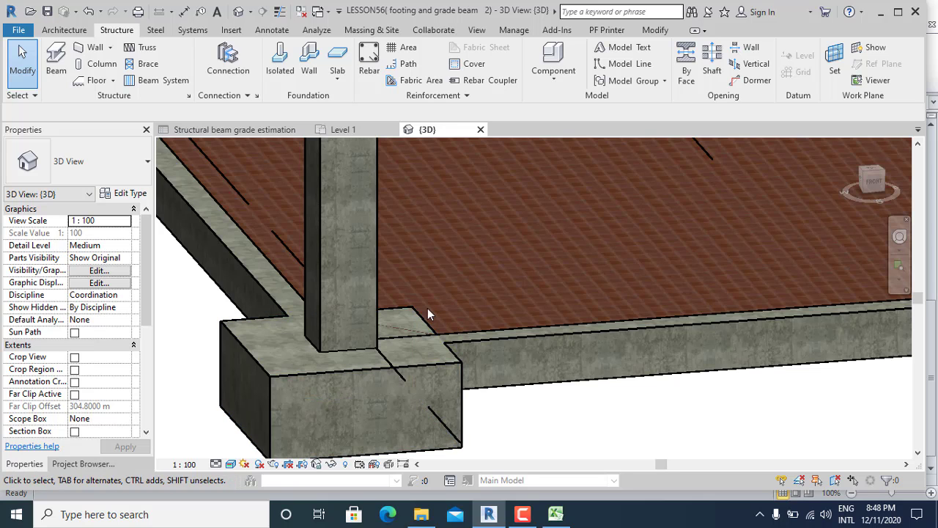
scroll(429, 319, down, 6)
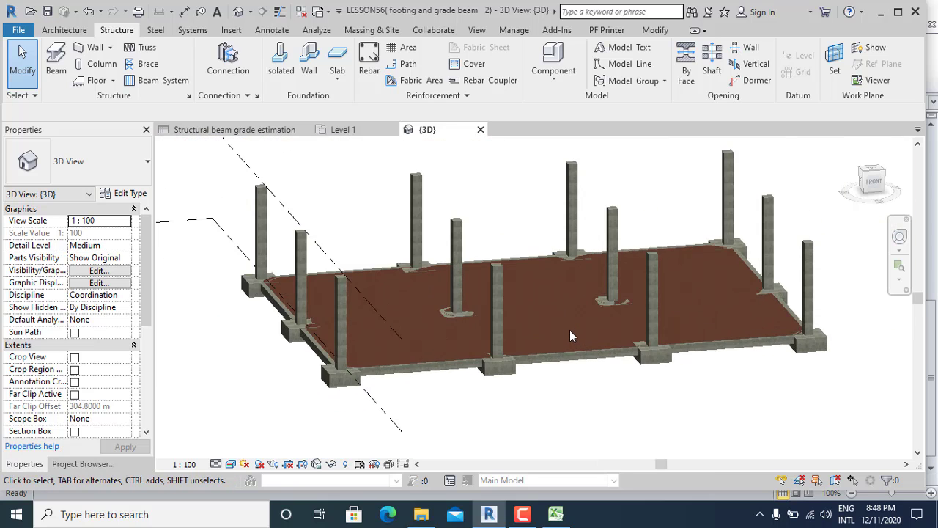
Step: Check the extent of the 1000*1000*450 footing under the slab and beside the grade beam at grids 2 and C
scroll(553, 304, up, 3)
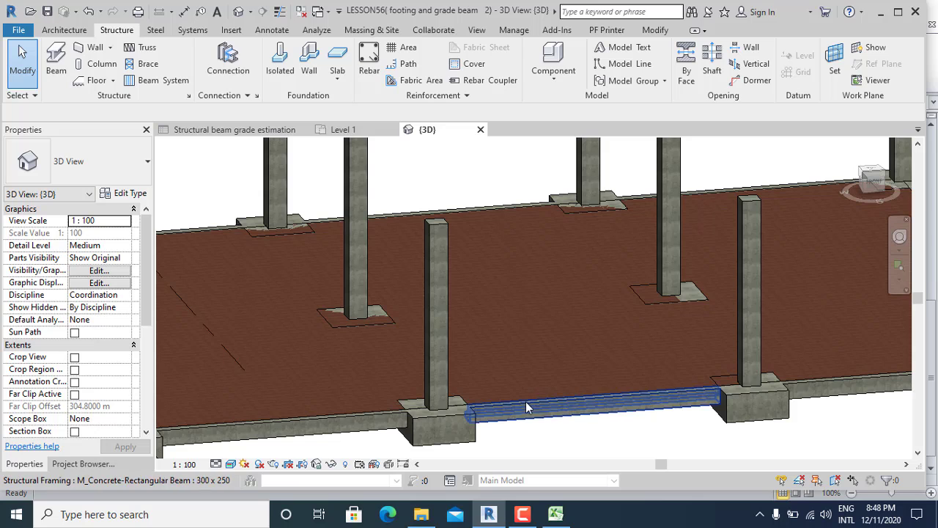
scroll(469, 402, up, 5)
click(478, 387)
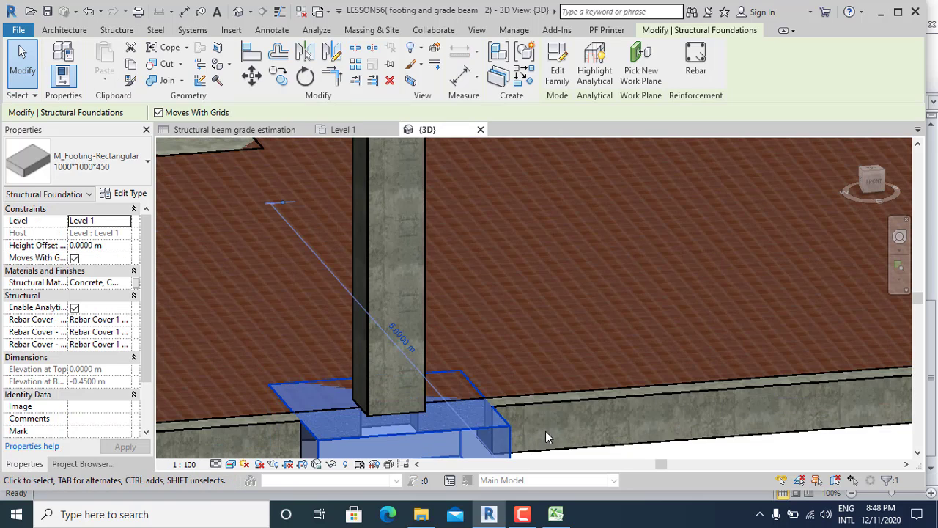
click(594, 456)
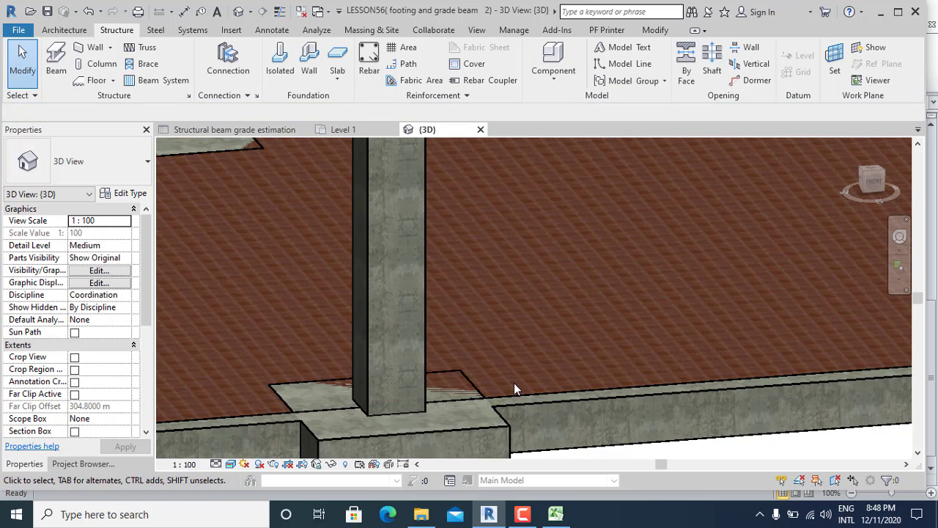
click(466, 373)
click(691, 450)
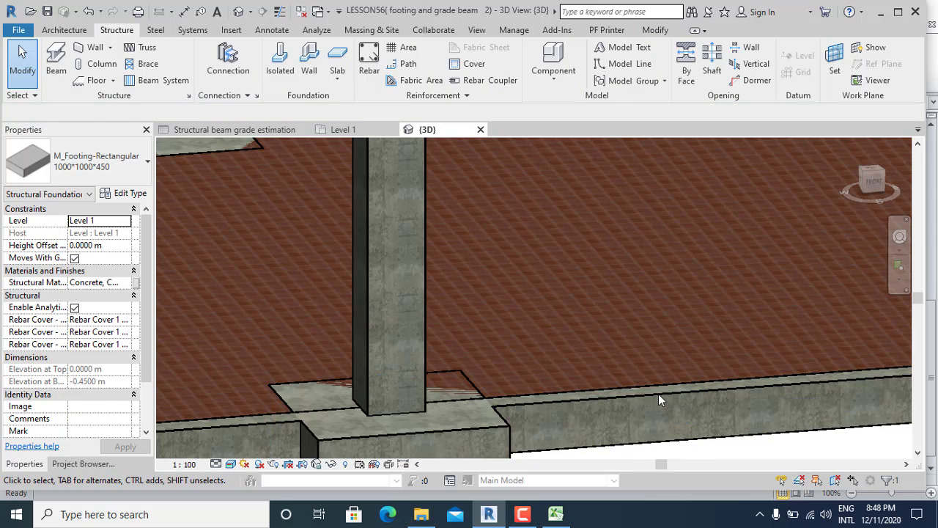
Step: Open the boundary sketch of the slab foundtaion 150 floor for editing in the Level 1 plan
scroll(702, 381, down, 6)
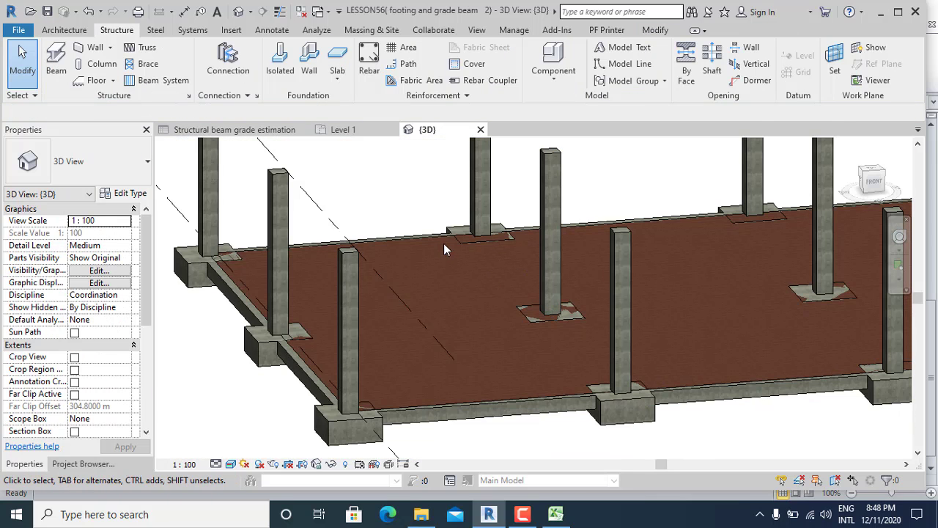
click(537, 326)
key(Escape)
scroll(571, 387, up, 5)
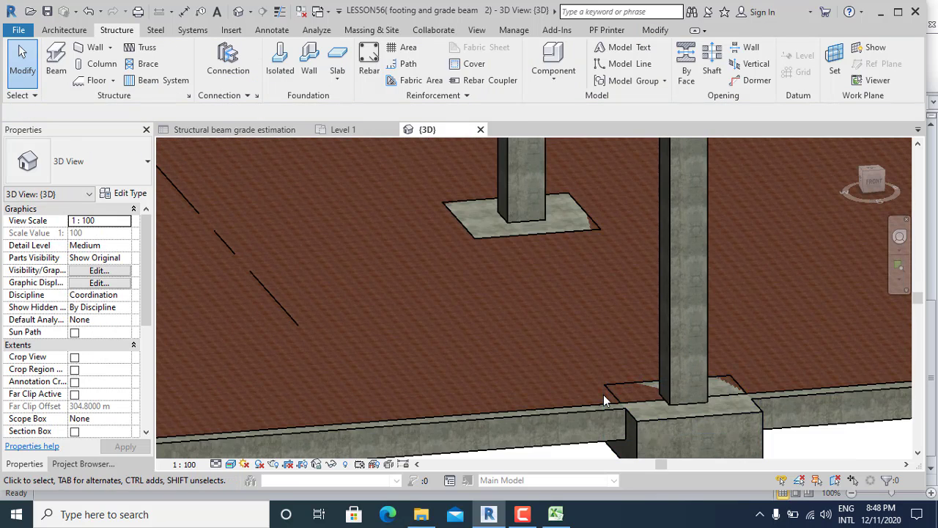
scroll(644, 395, up, 5)
scroll(708, 425, up, 1)
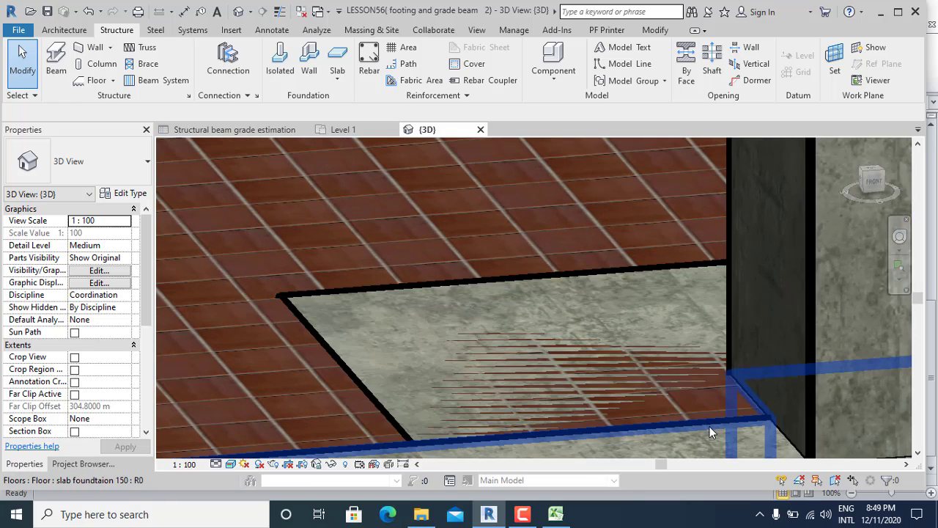
click(708, 424)
scroll(670, 353, down, 6)
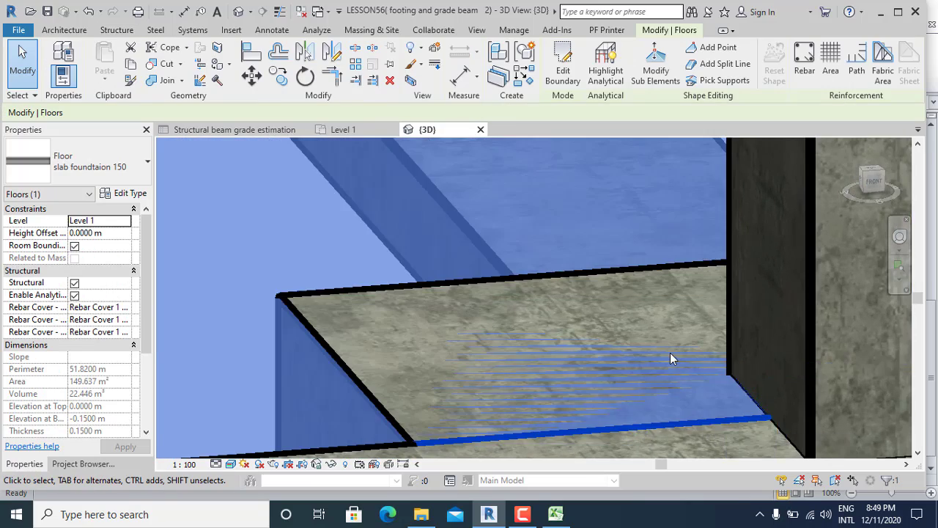
click(343, 129)
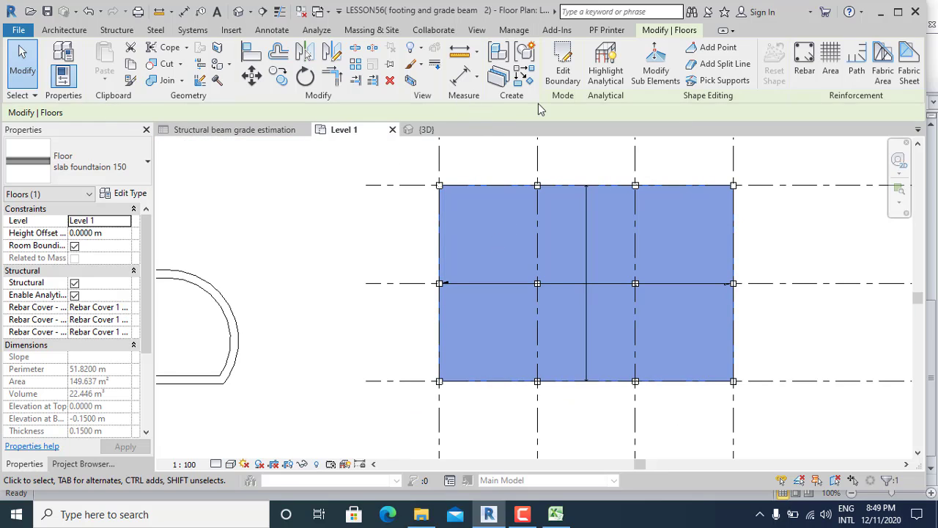
click(562, 69)
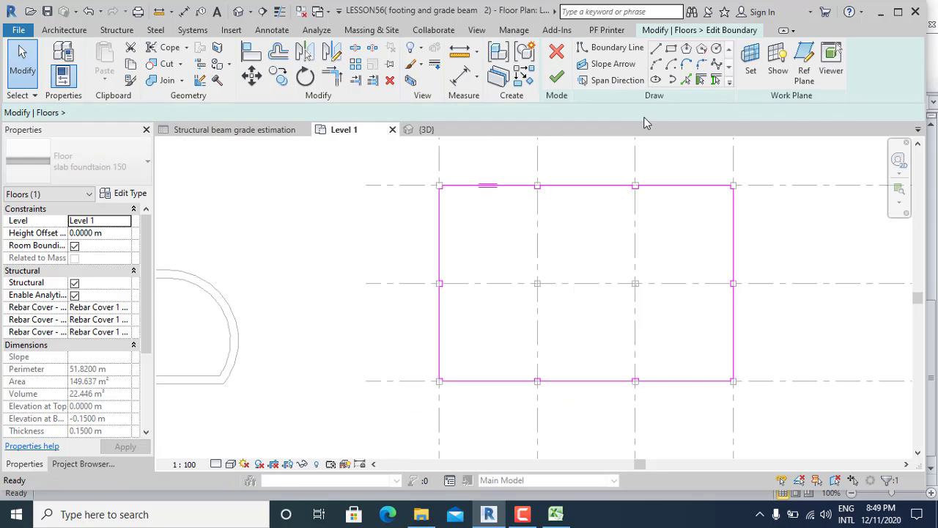
Step: Sketch a 0.3 m square opening in the slab boundary around the interior column at grids 2 and B
click(673, 48)
scroll(513, 286, up, 6)
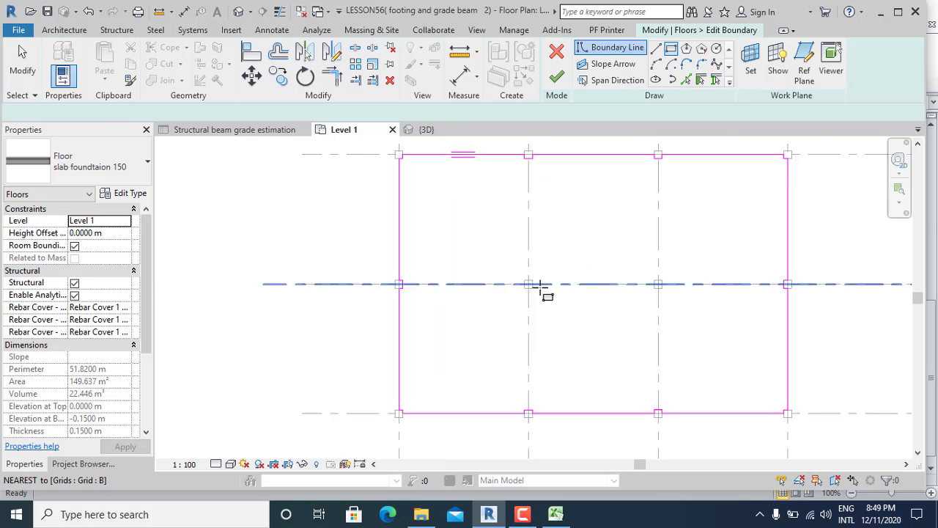
click(504, 269)
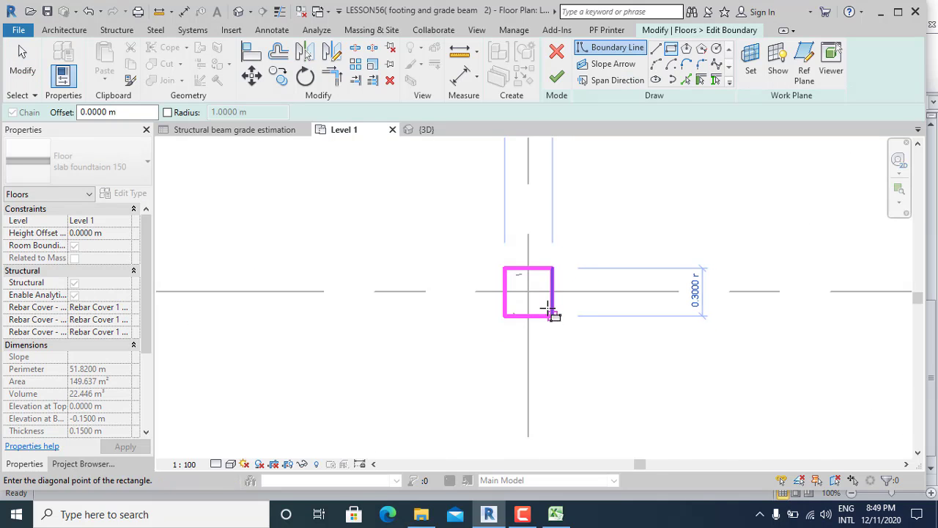
click(553, 318)
Step: Sketch a matching square opening around the interior column at grids 3 and B, finish the slab boundary and clear the selection
scroll(390, 279, down, 3)
scroll(716, 279, up, 5)
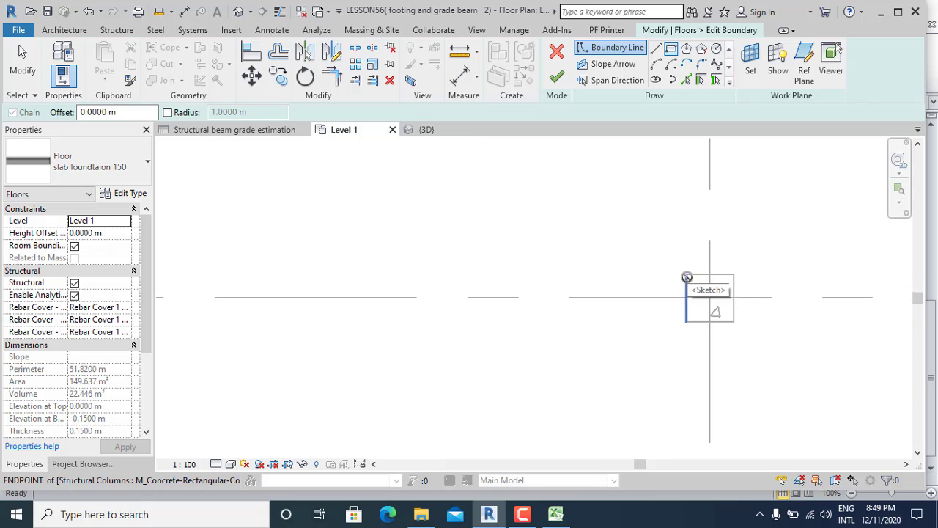
click(687, 277)
click(729, 323)
scroll(642, 293, down, 4)
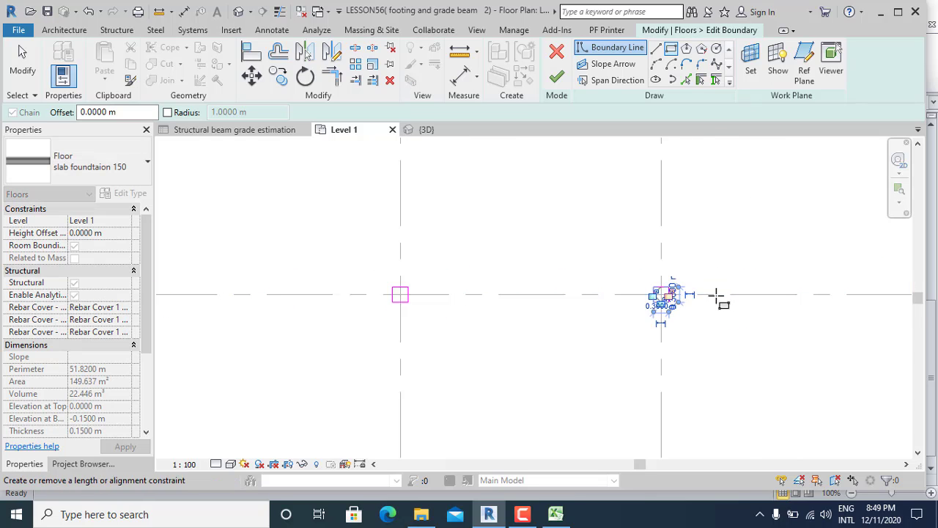
scroll(703, 300, up, 5)
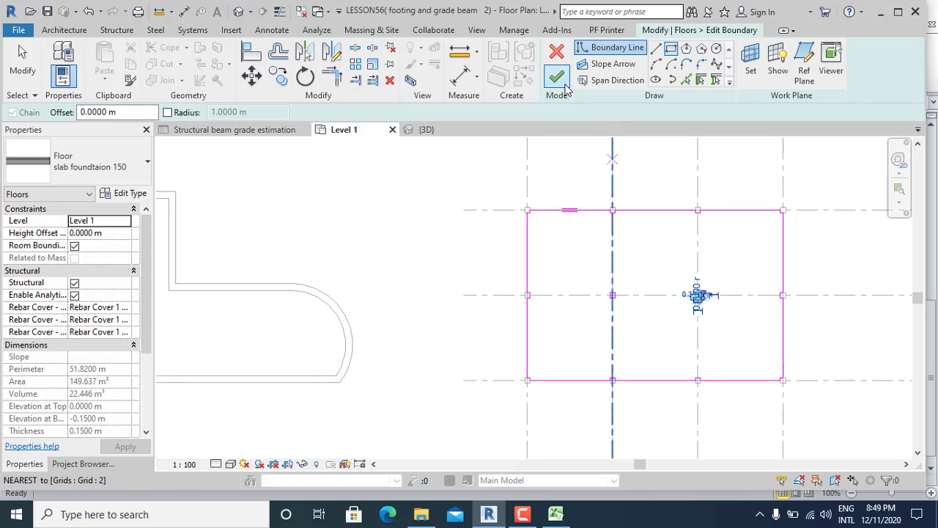
click(563, 82)
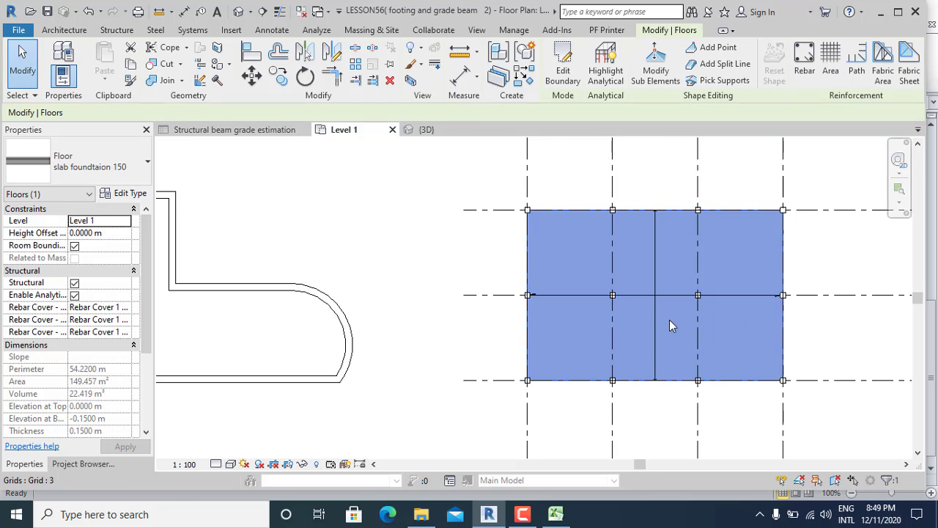
click(455, 270)
Step: Join the geometry of the front corner footing on grid 1 with the foundation slab in the 3D view
scroll(647, 337, up, 3)
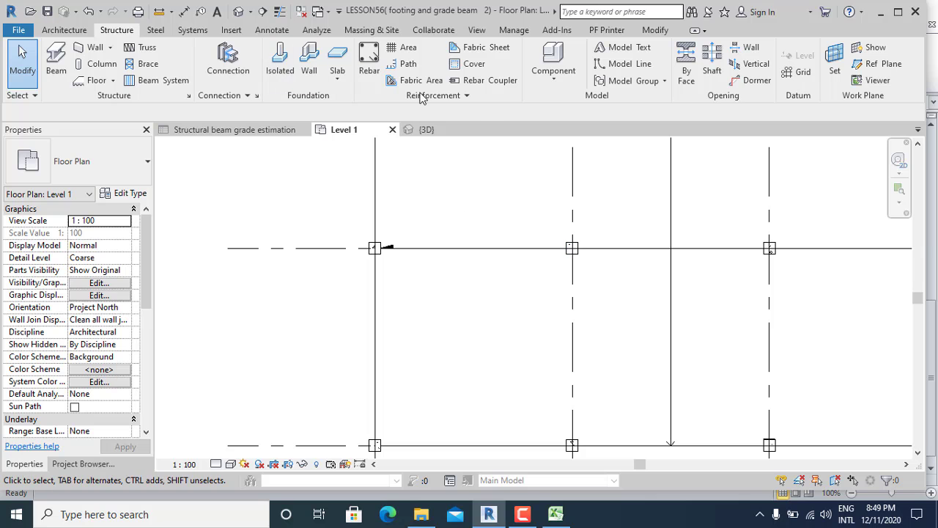
click(434, 132)
scroll(536, 313, down, 2)
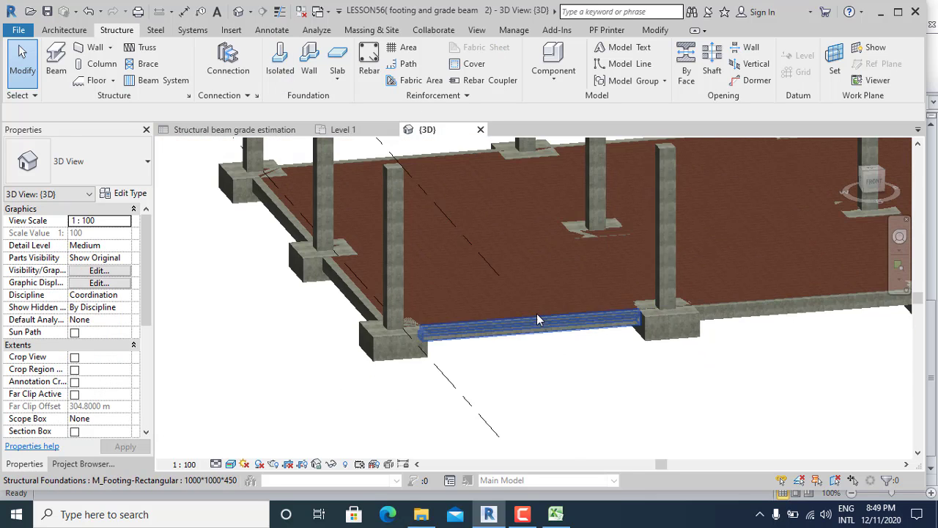
scroll(413, 334, up, 5)
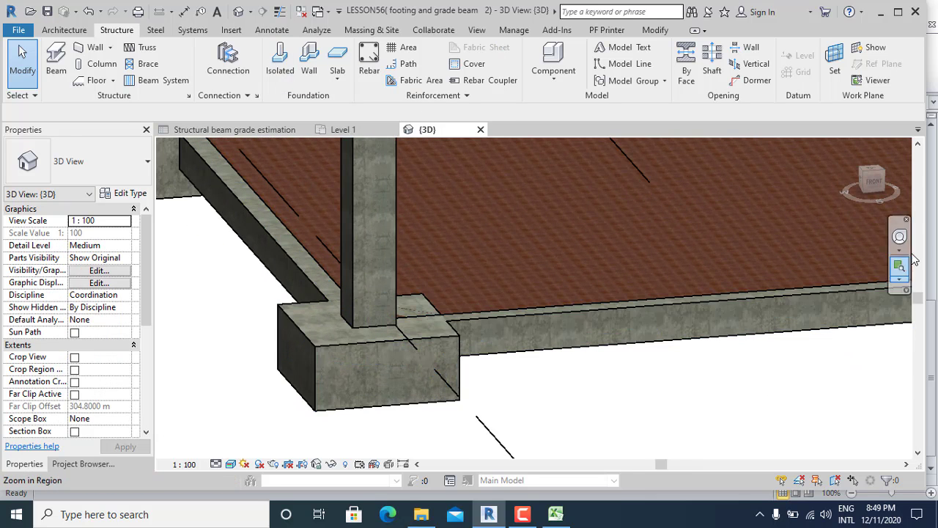
click(901, 236)
drag(615, 271, 639, 226)
key(Escape)
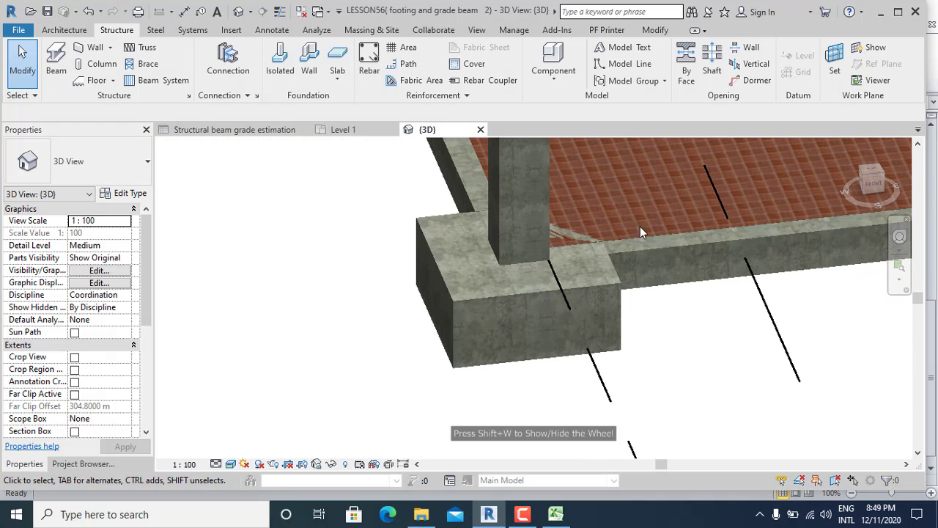
click(670, 30)
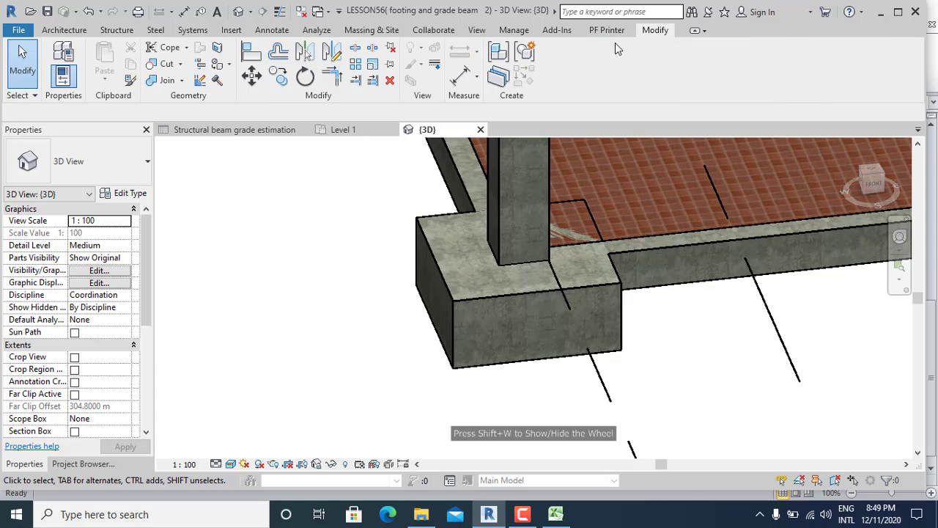
click(173, 87)
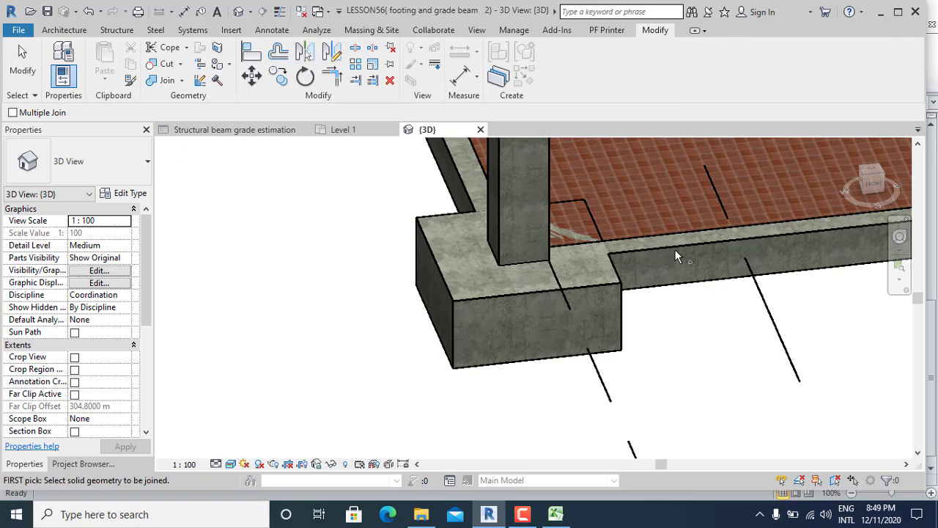
click(596, 298)
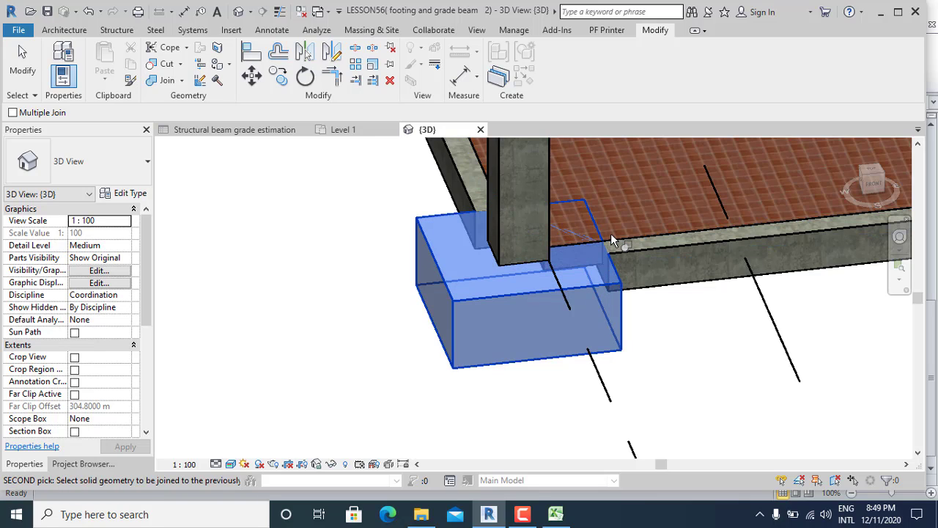
click(605, 246)
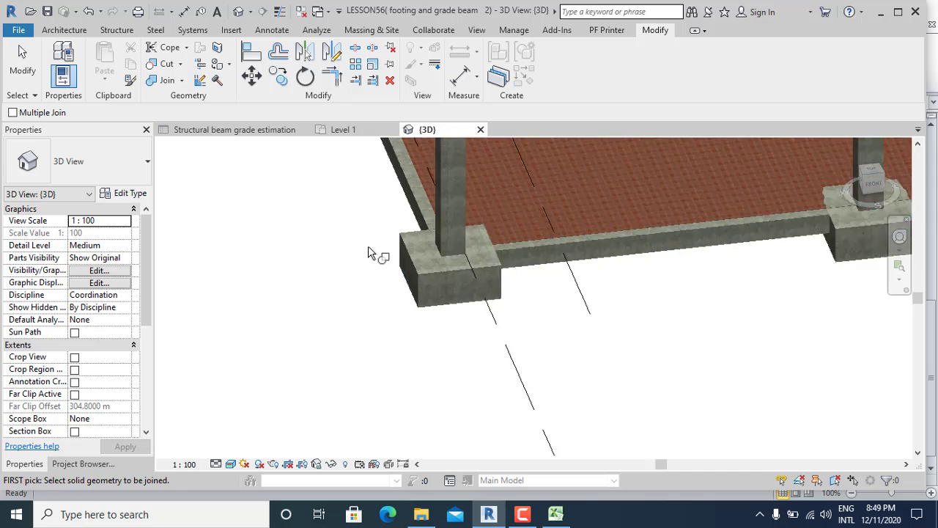
Step: Join the front edge footing on grid 2 with the foundation slab
middle_drag(377, 252, 691, 262)
scroll(591, 208, up, 3)
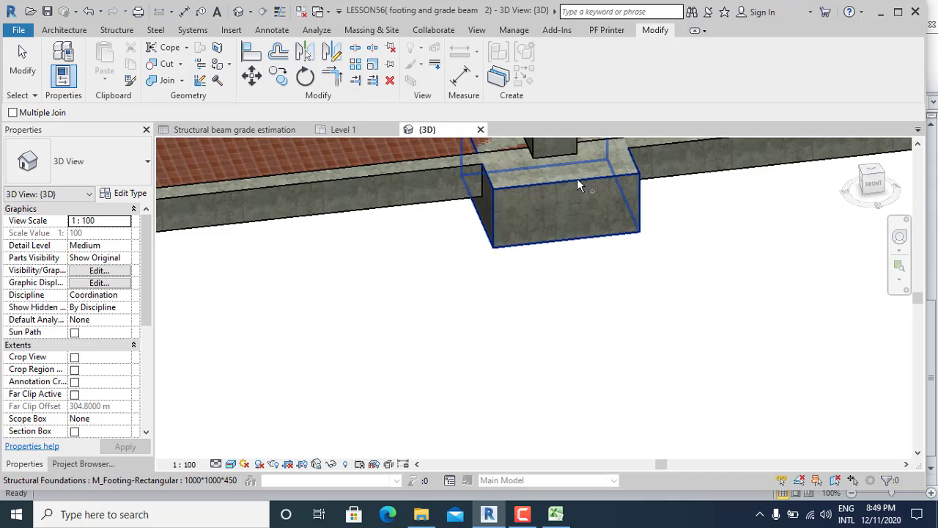
click(577, 178)
click(466, 157)
scroll(531, 313, down, 5)
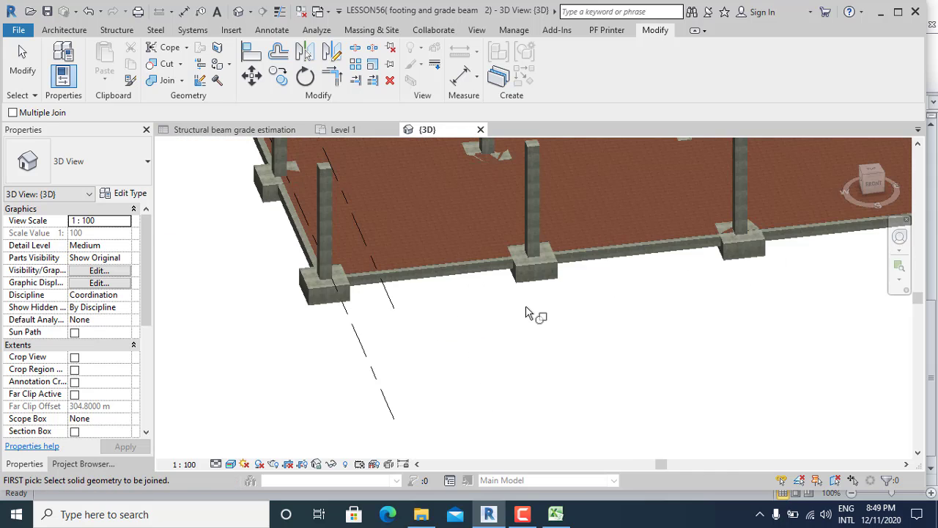
Step: Join the footing under the interior column at grids 2 and B with the foundation slab, and end the Join command
scroll(511, 265, up, 3)
scroll(512, 279, up, 4)
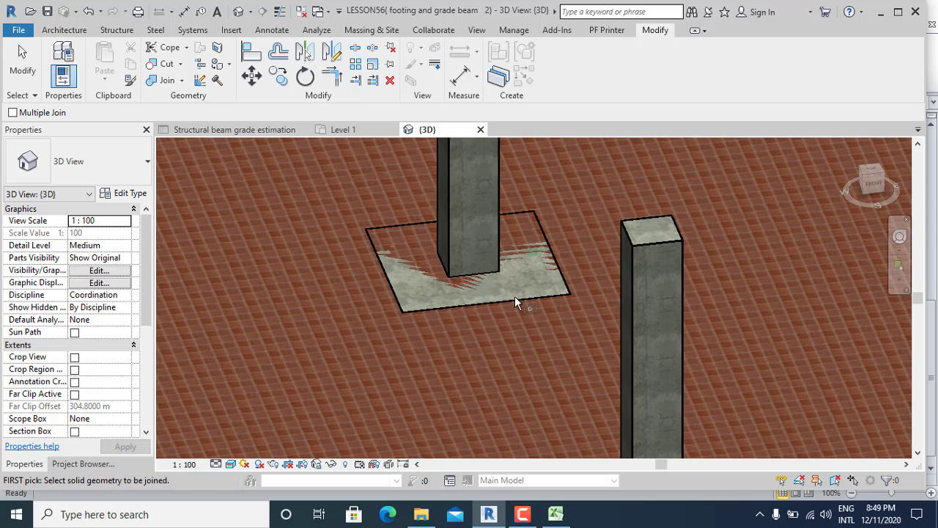
click(509, 291)
scroll(513, 301, down, 3)
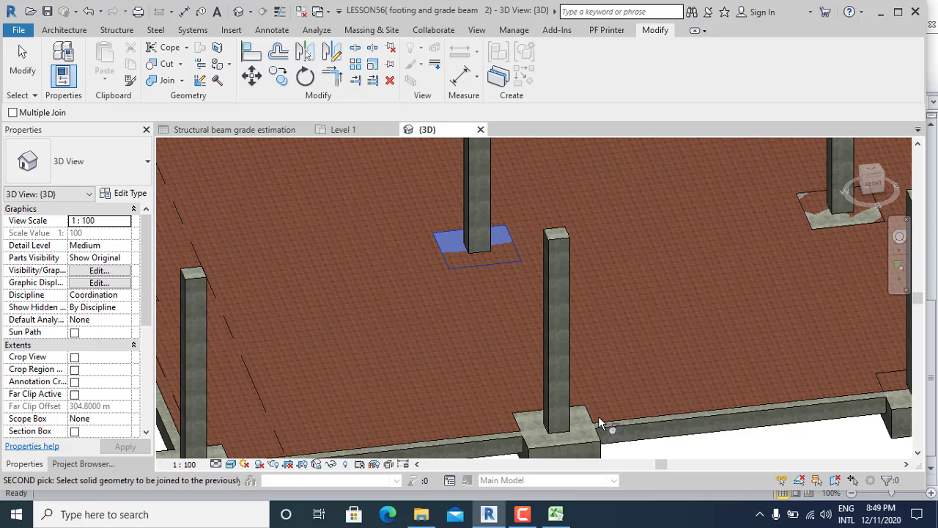
click(591, 411)
scroll(606, 264, down, 5)
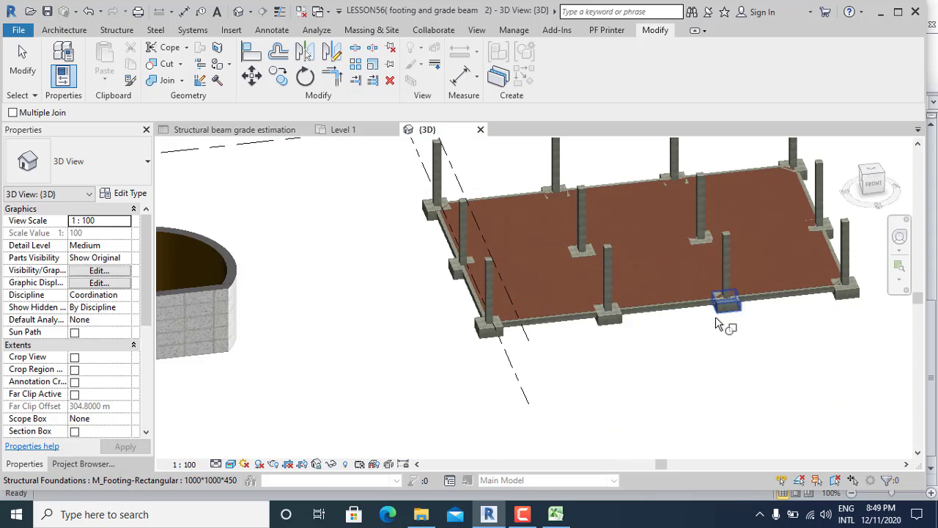
key(Escape)
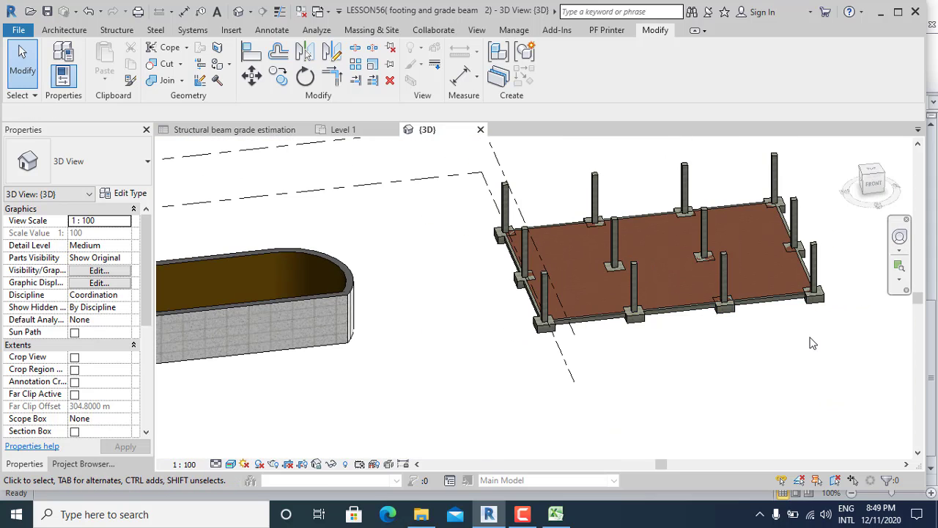
Step: Examine how the joined footings meet the slab and grade beams along the front edge
scroll(766, 324, down, 2)
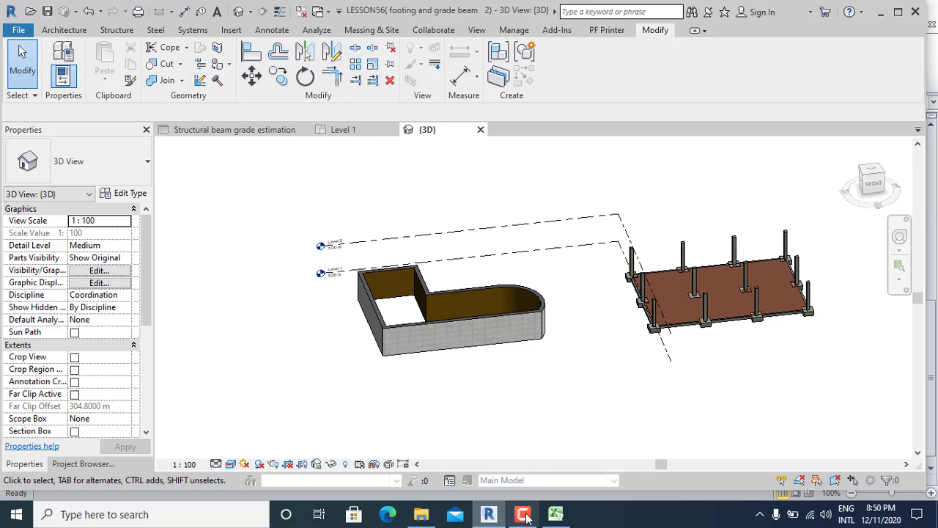
scroll(718, 293, up, 5)
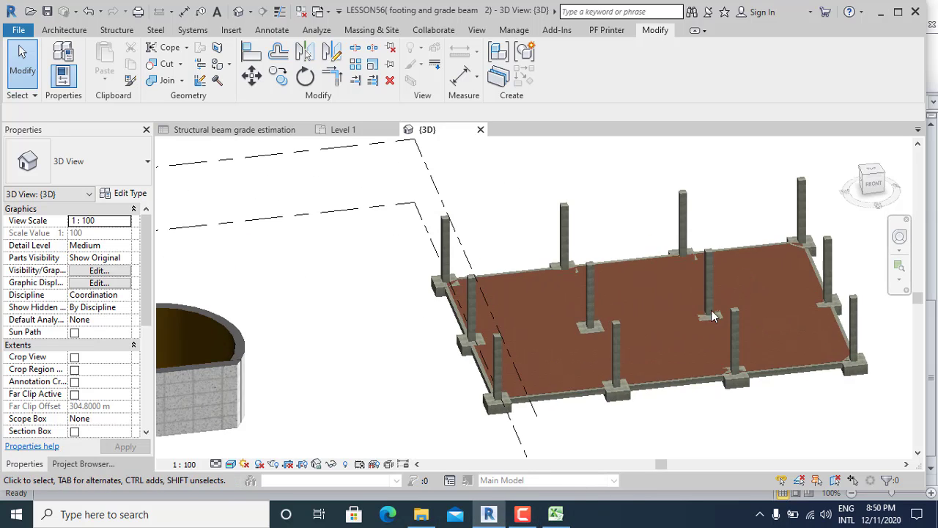
scroll(524, 440, up, 3)
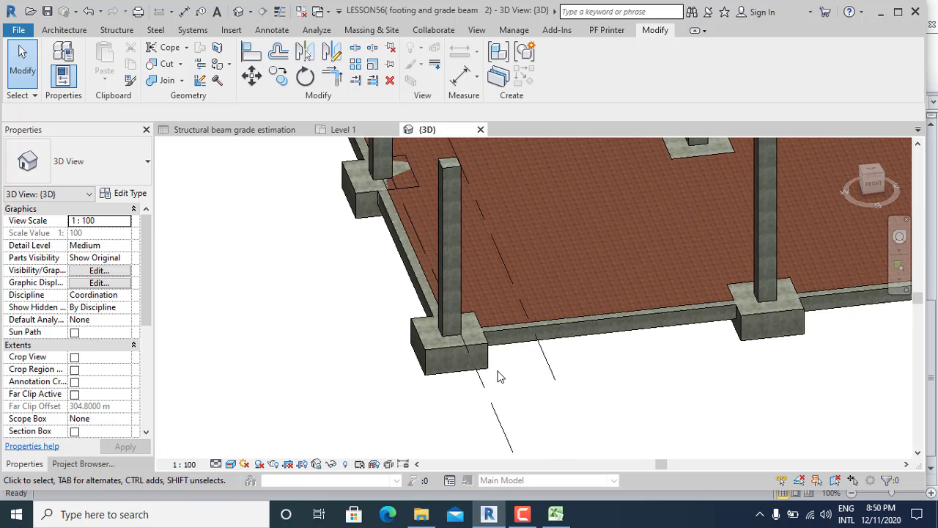
scroll(549, 308, up, 3)
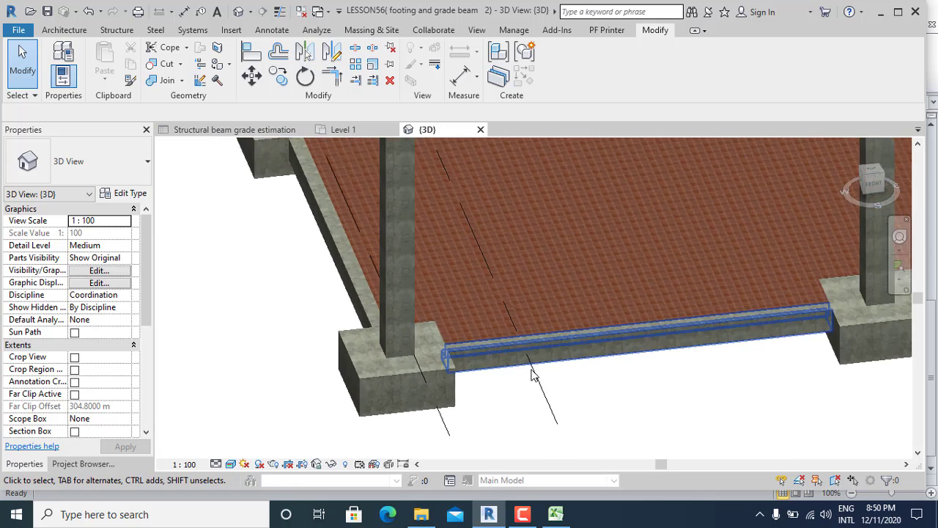
scroll(532, 374, down, 5)
scroll(526, 258, up, 2)
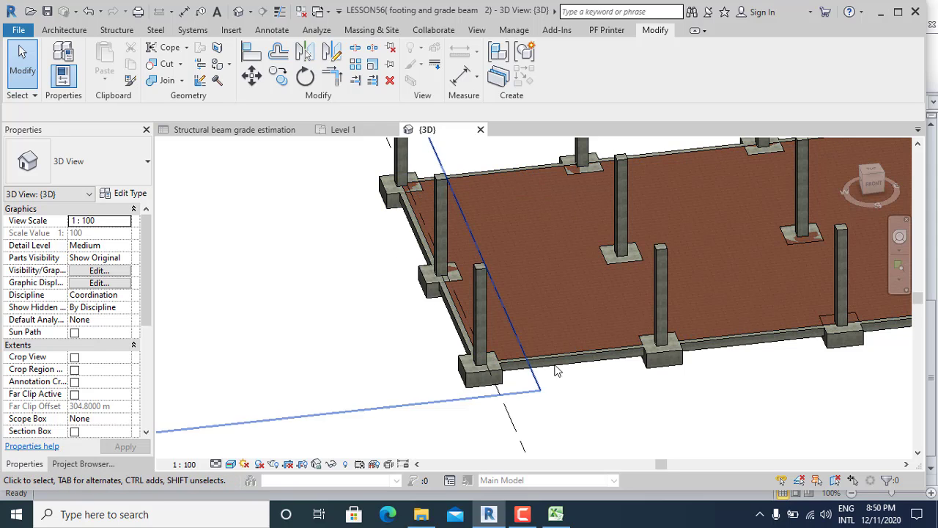
Step: Switch to the book2 workbook in Excel and delete its existing Slab worksheet
mouse_move(557, 513)
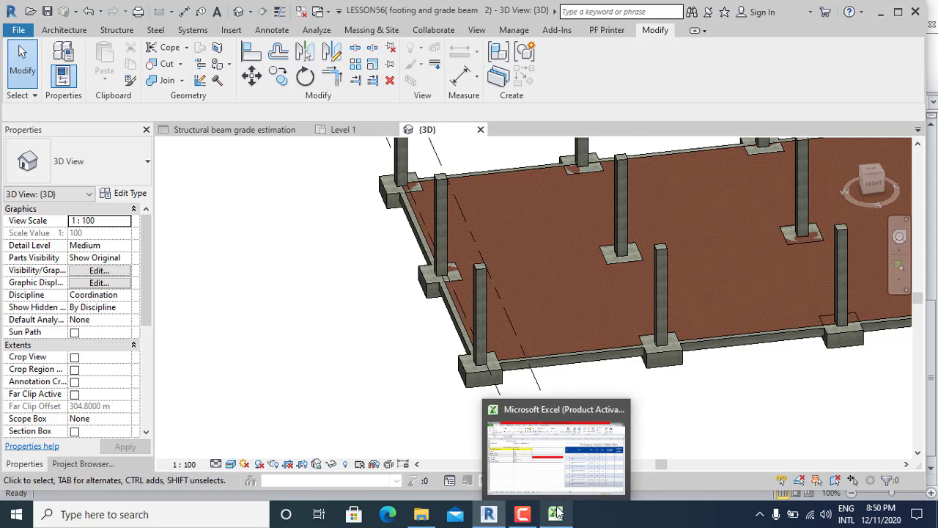
mouse_move(556, 448)
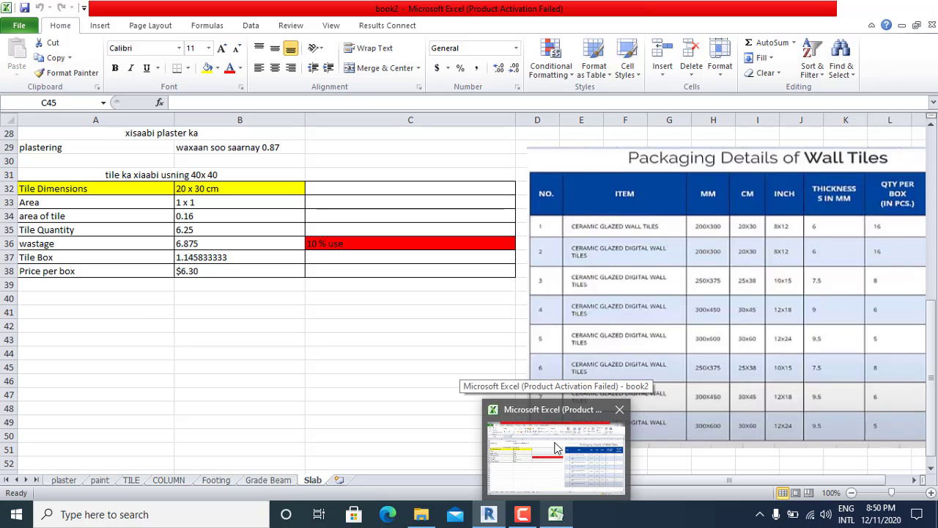
click(556, 448)
scroll(447, 433, down, 1)
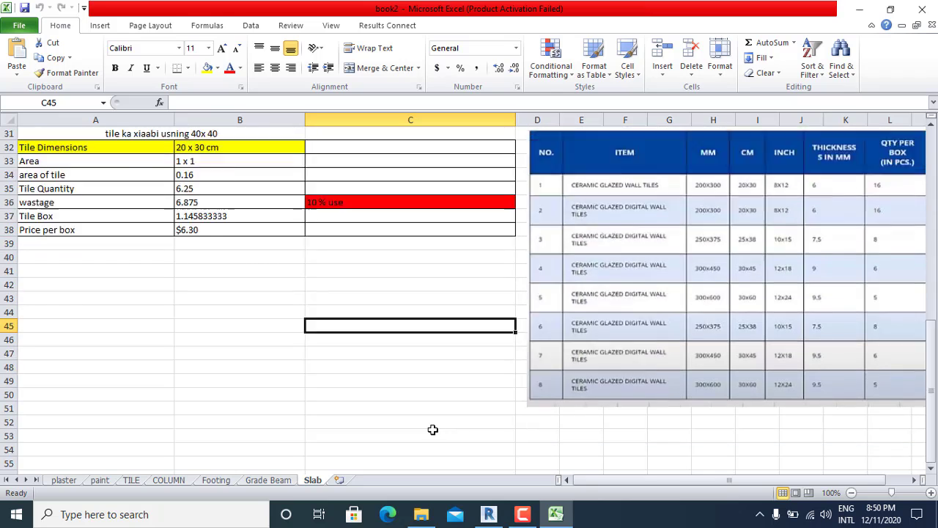
scroll(432, 429, up, 2)
scroll(337, 488, up, 3)
right_click(315, 485)
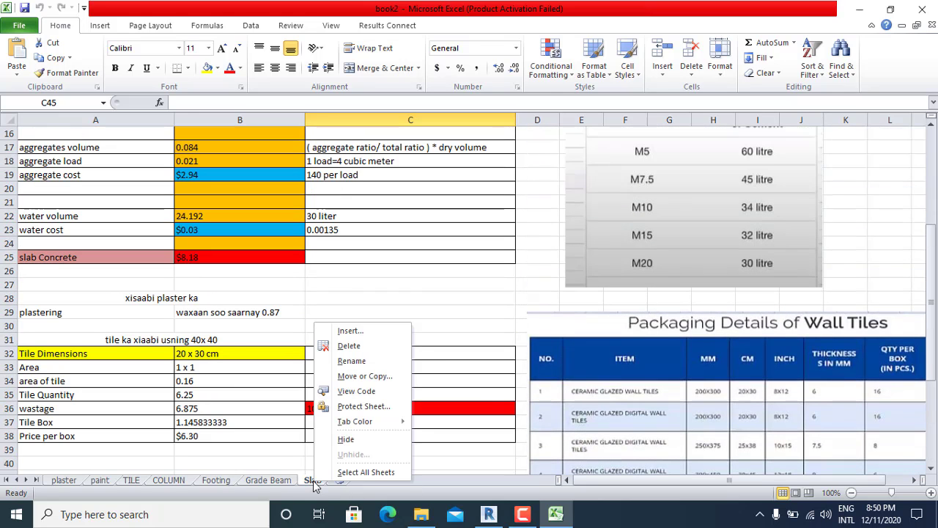
click(372, 353)
click(444, 291)
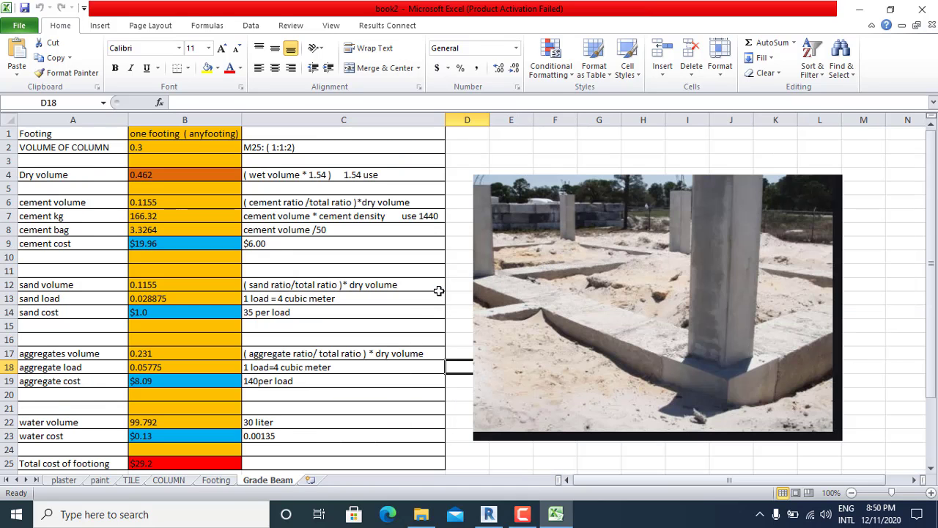
Step: Add a new worksheet after Grade Beam and rename it slab
click(310, 479)
right_click(320, 481)
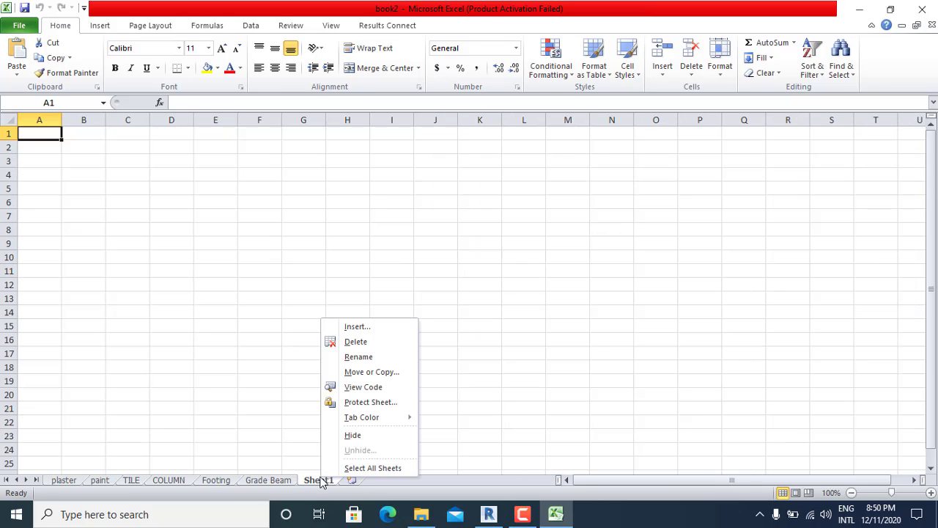
click(359, 356)
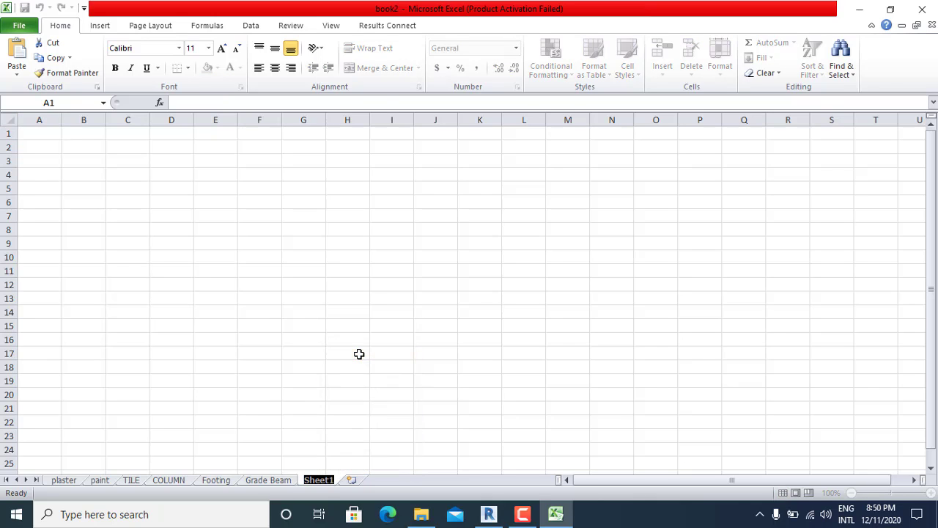
text(slab)
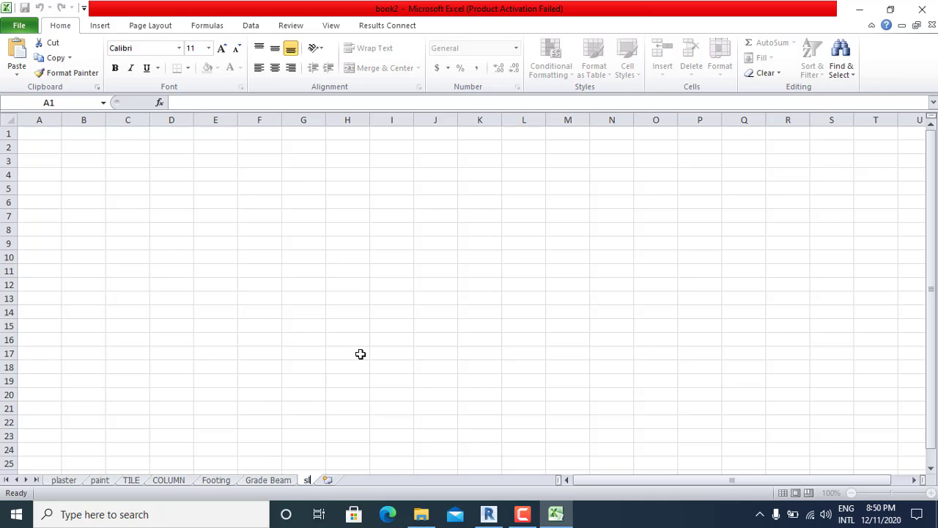
click(386, 367)
click(324, 443)
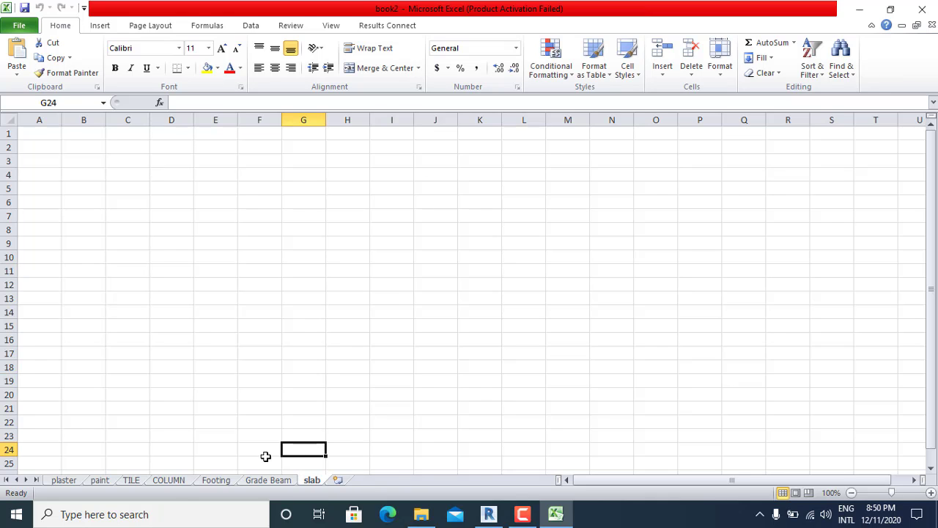
Step: Copy the estimation table A1:C25 from the COLUMN sheet into the slab sheet, starting at cell A1
click(168, 479)
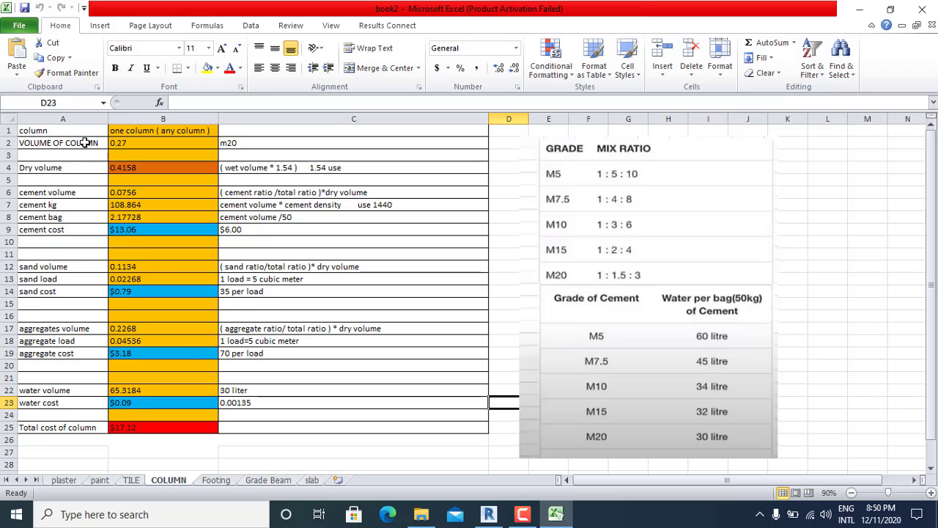
drag(76, 131, 482, 429)
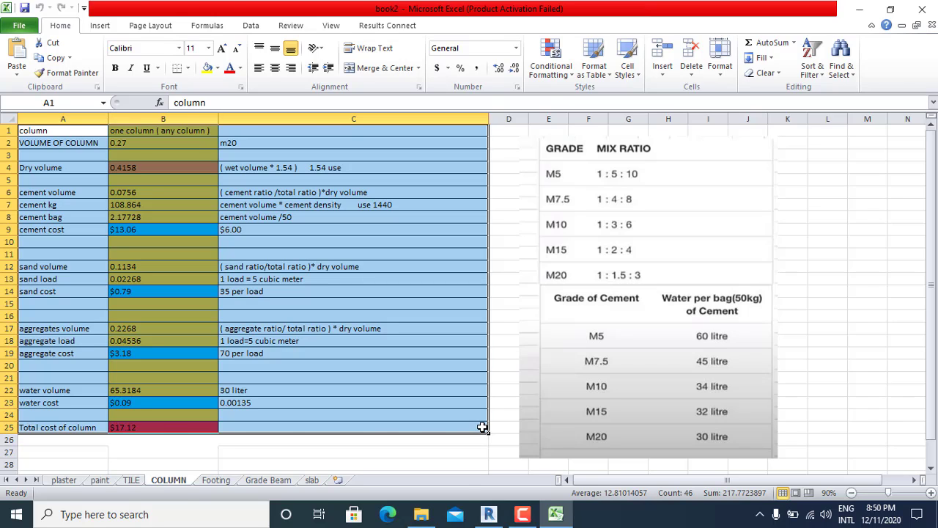
key(ctrl+c)
click(311, 479)
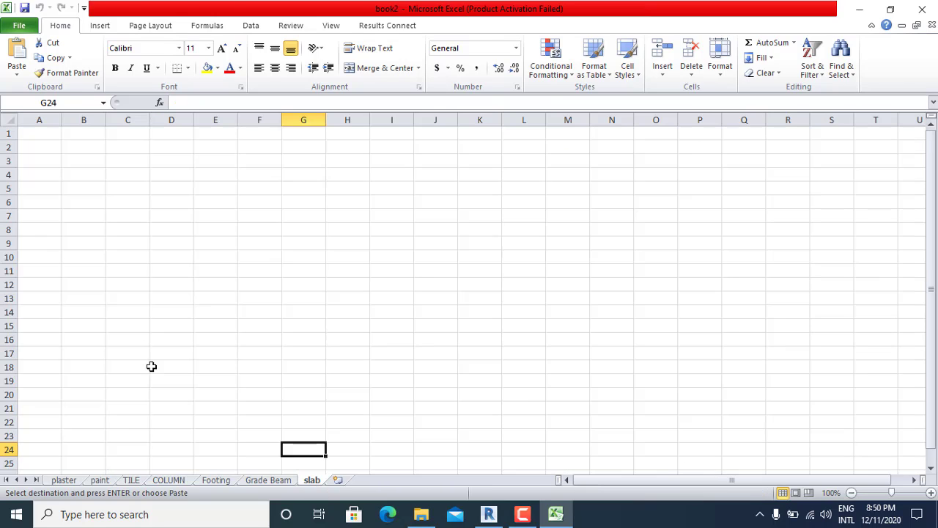
click(26, 132)
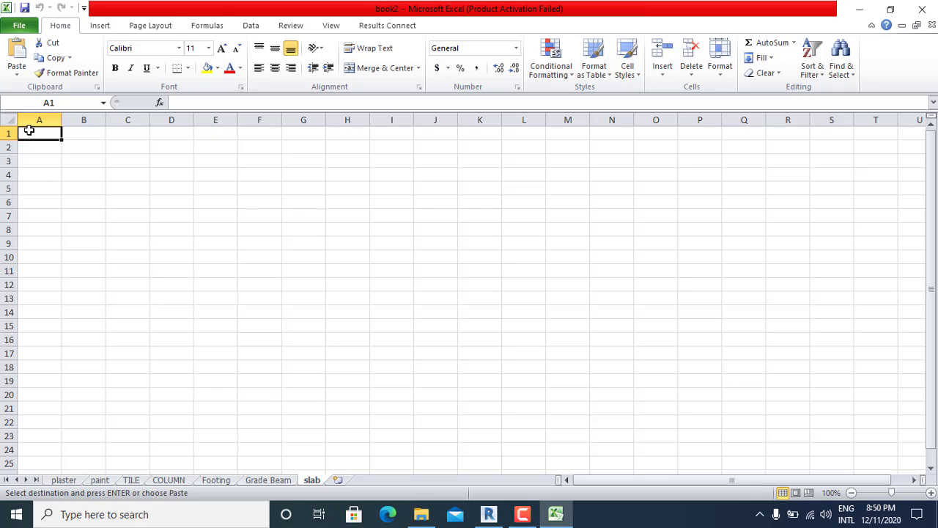
key(ctrl+v)
click(438, 244)
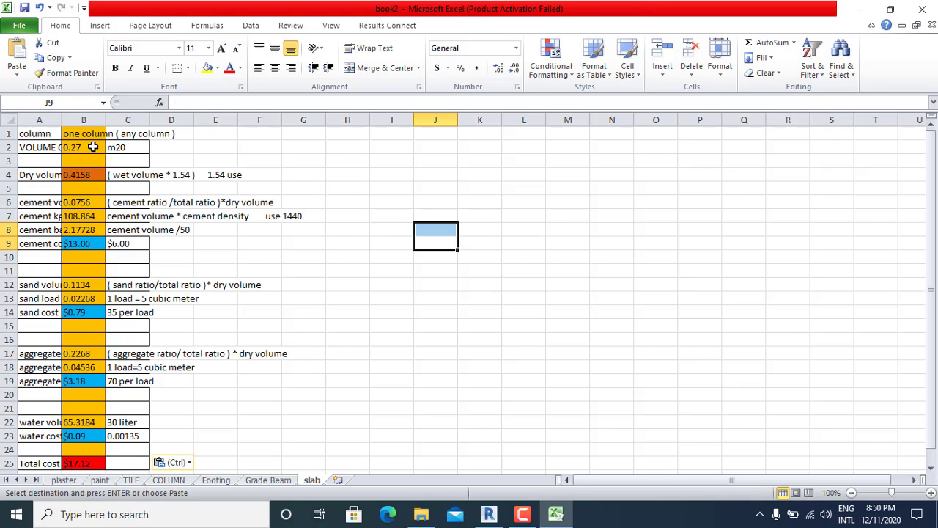
Step: Widen columns A, B and C of the slab sheet so that all labels and notes fit in their cells
drag(57, 121, 256, 167)
scroll(227, 127, down, 2)
scroll(227, 129, up, 2)
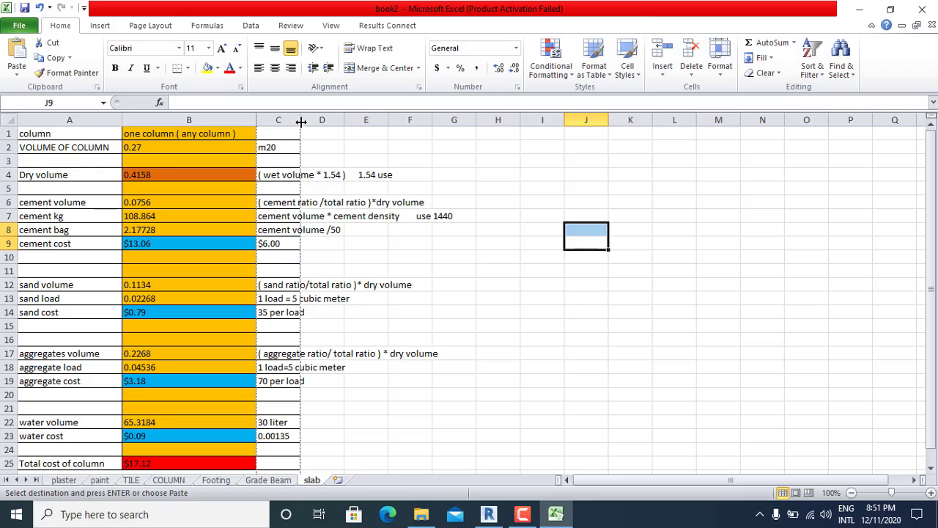
drag(300, 121, 462, 203)
click(618, 241)
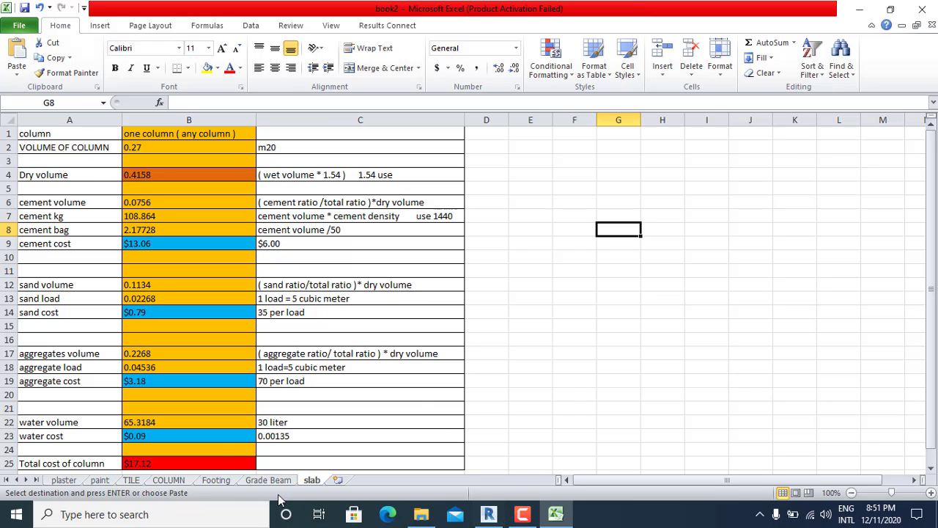
Step: Copy the mix ratio and water-per-bag picture from the COLUMN sheet and place it beside the table on the slab sheet
click(168, 480)
click(596, 288)
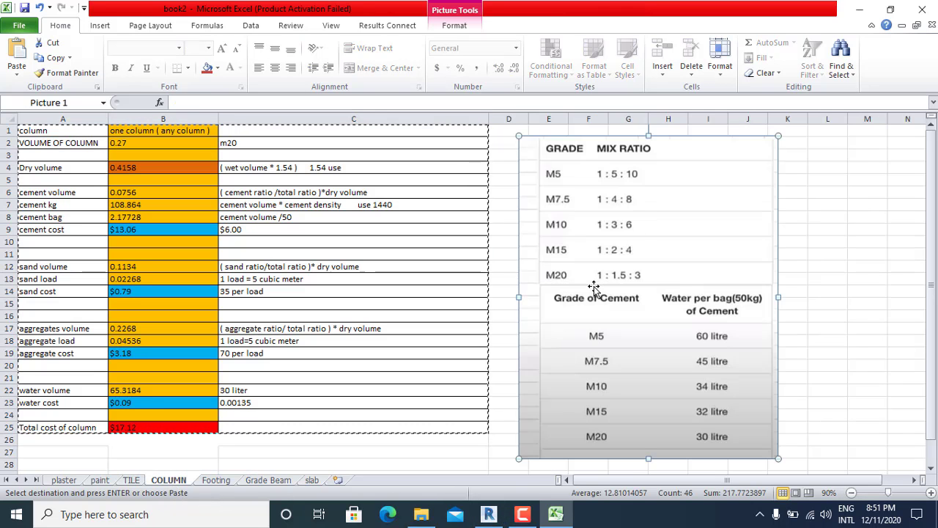
key(Escape)
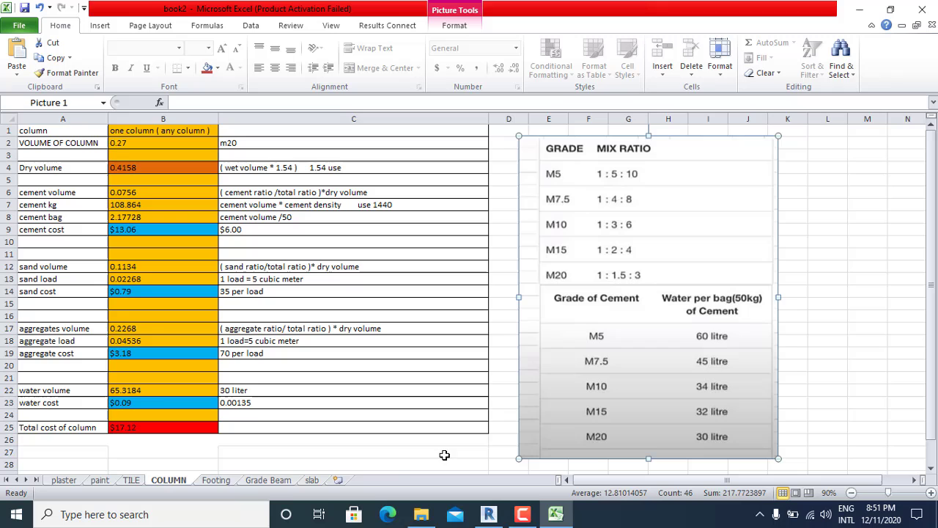
click(311, 480)
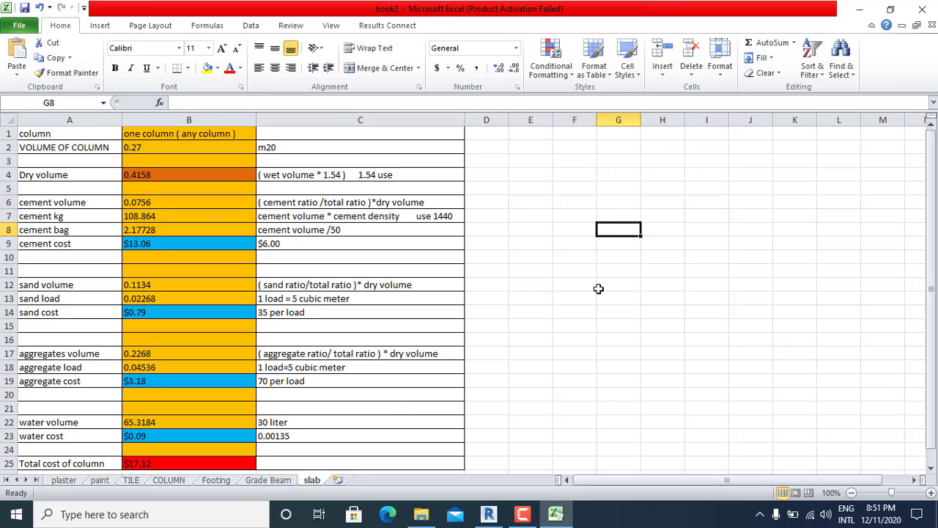
key(ctrl+v)
drag(613, 278, 572, 256)
click(527, 244)
scroll(524, 241, down, 4)
scroll(523, 241, up, 4)
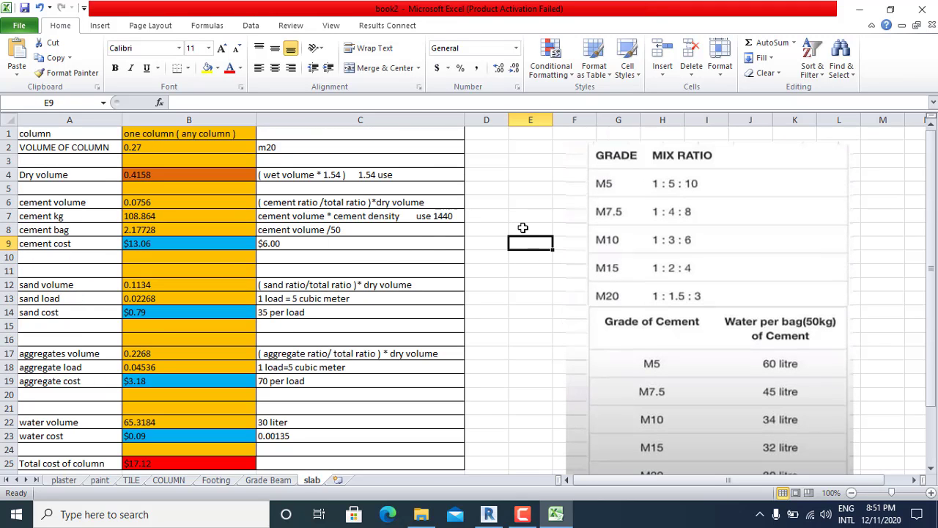
Step: Replace the table heading in cell A1 with slab
double_click(75, 134)
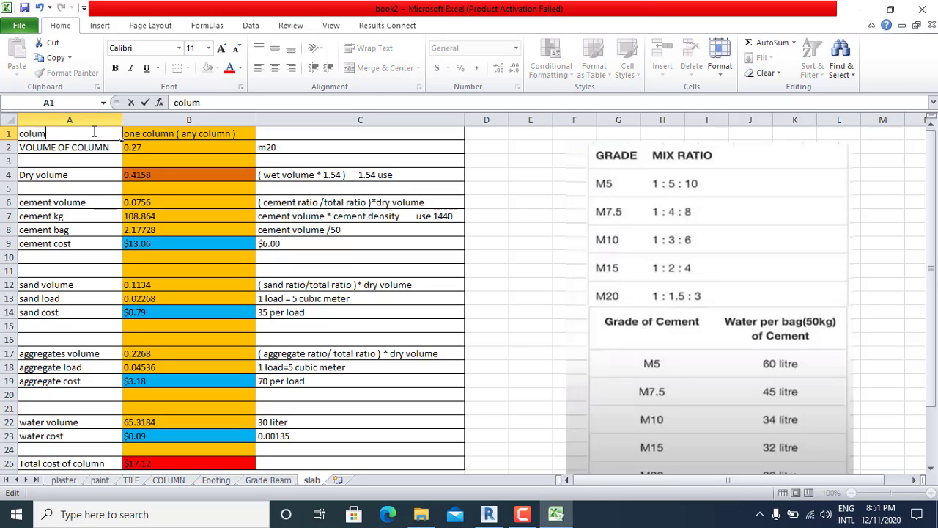
key(BackSpace)
key(BackSpace)
key(BackSpace)
key(BackSpace)
key(BackSpace)
text(slab)
Step: Replace the text in cell B1 with area
double_click(243, 137)
shift+click(198, 134)
click(252, 130)
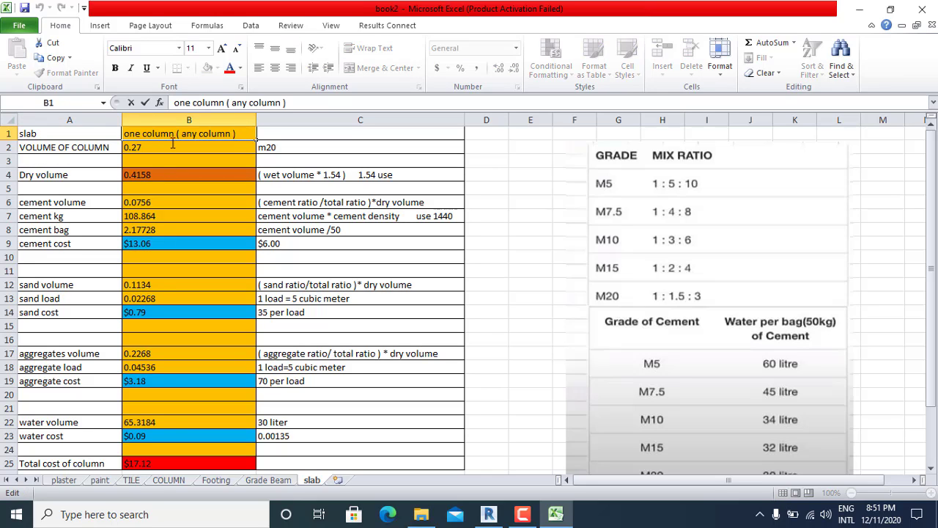
shift+click(152, 134)
click(124, 139)
key(shift+End)
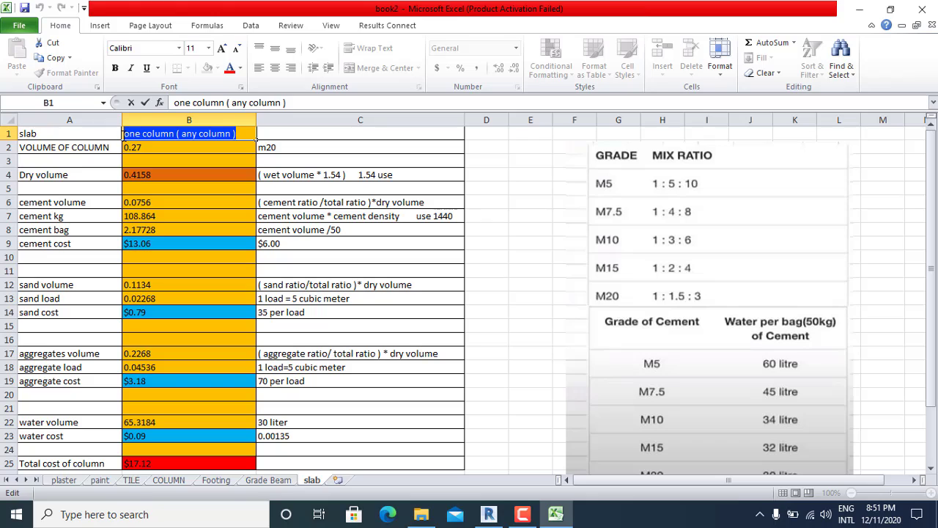
text(area)
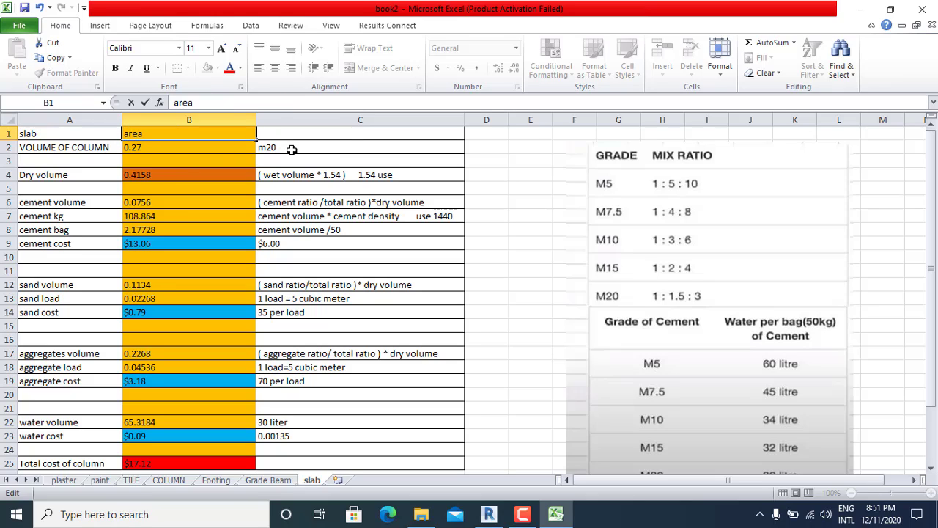
click(333, 149)
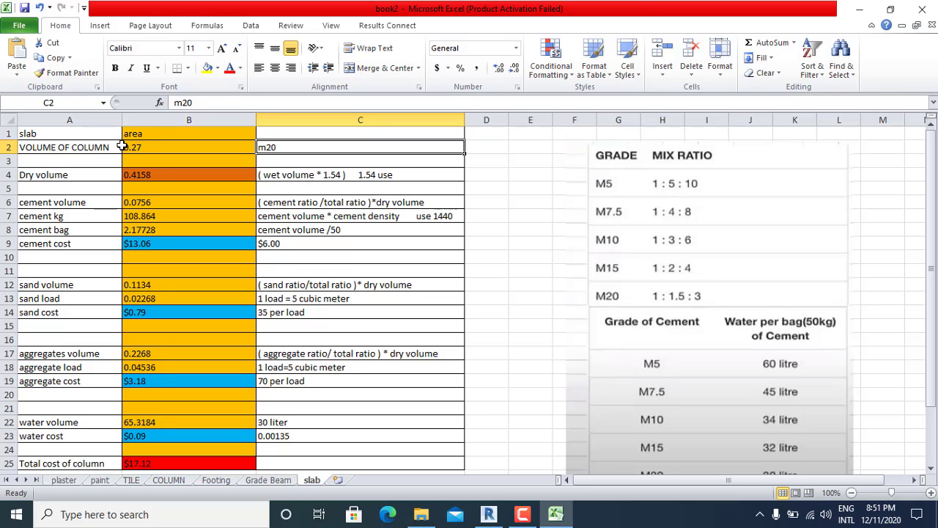
Step: Enter the slab volume in cell B2 as the formula =1*1*0.1
double_click(169, 148)
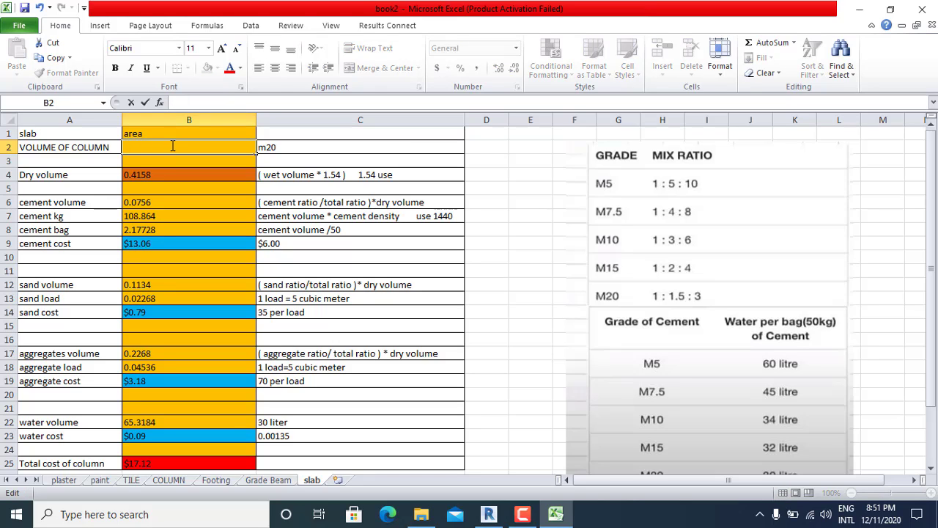
text(1*1*0.1)
key(Return)
click(162, 149)
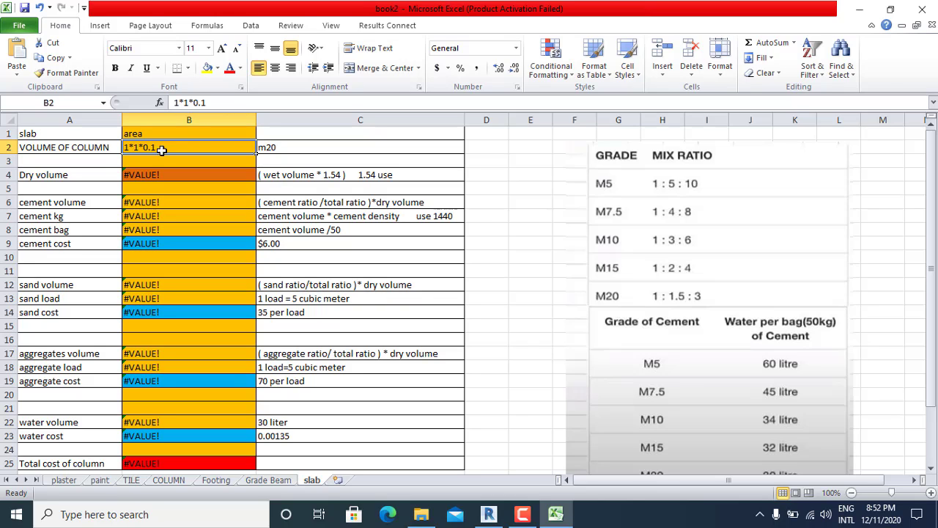
double_click(126, 147)
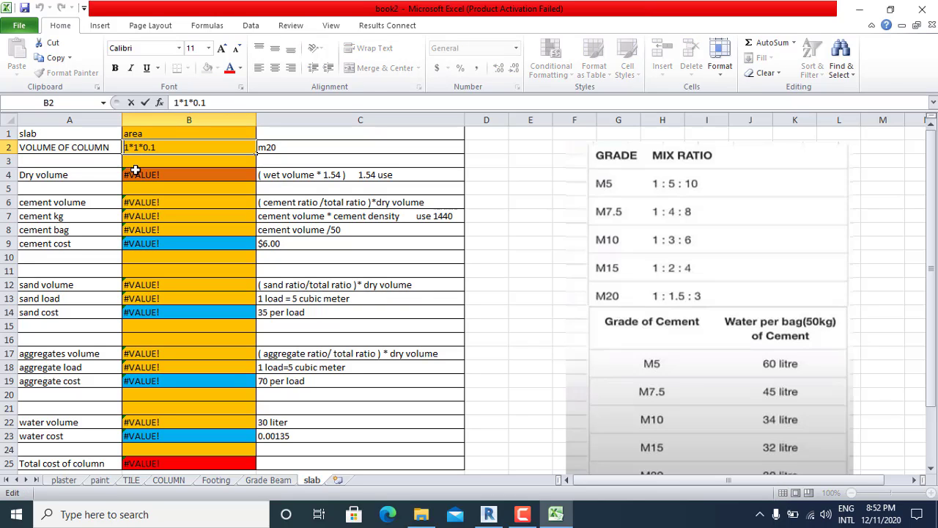
text(=)
key(Return)
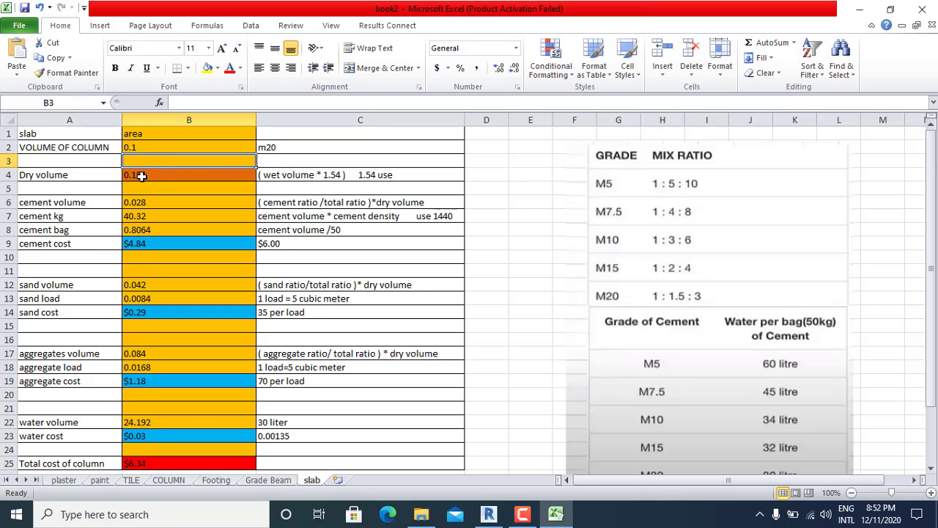
Step: Change the aggregate cost note in cell C19 to 140 per load
scroll(156, 195, down, 3)
scroll(156, 194, down, 2)
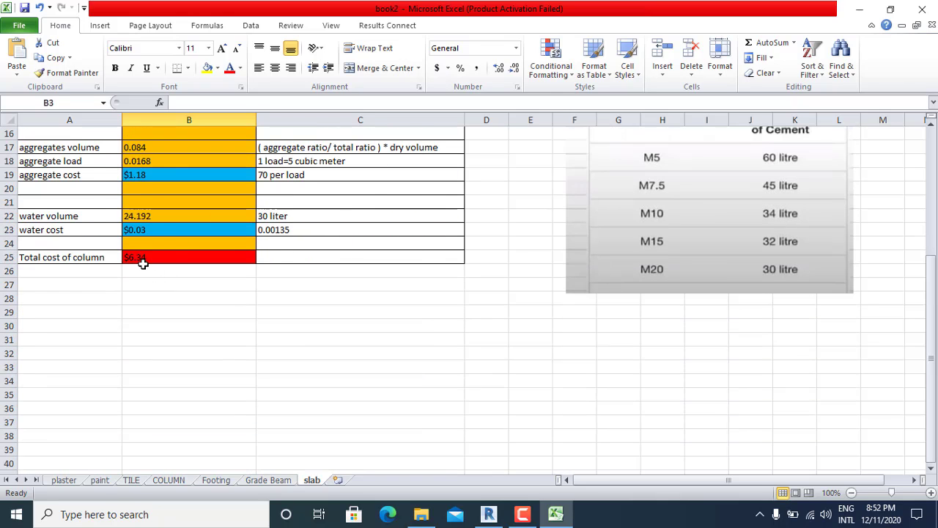
scroll(209, 265, up, 2)
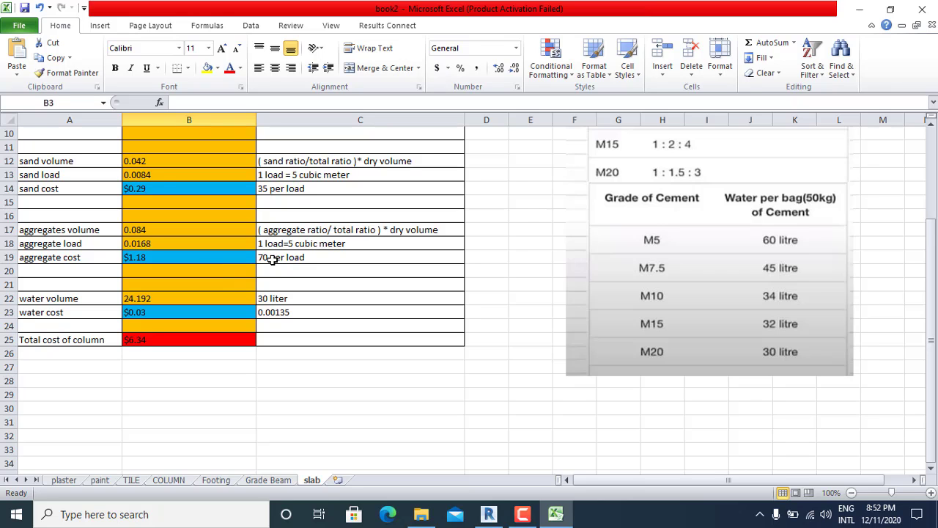
scroll(273, 259, up, 3)
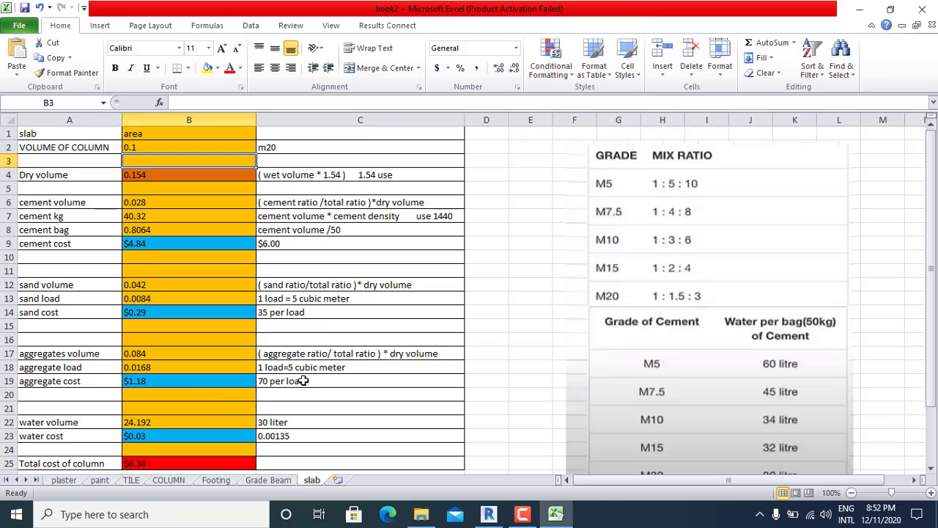
click(246, 382)
double_click(268, 381)
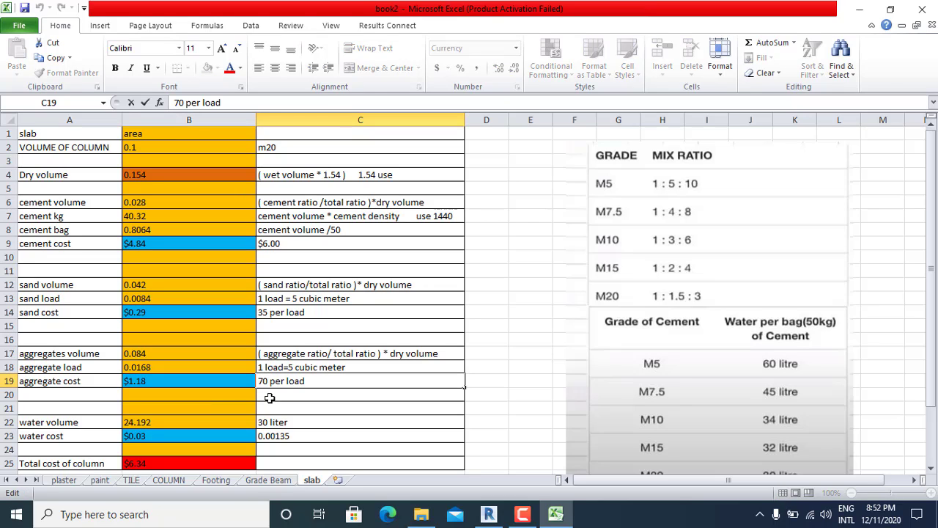
key(BackSpace)
key(BackSpace)
text(1)
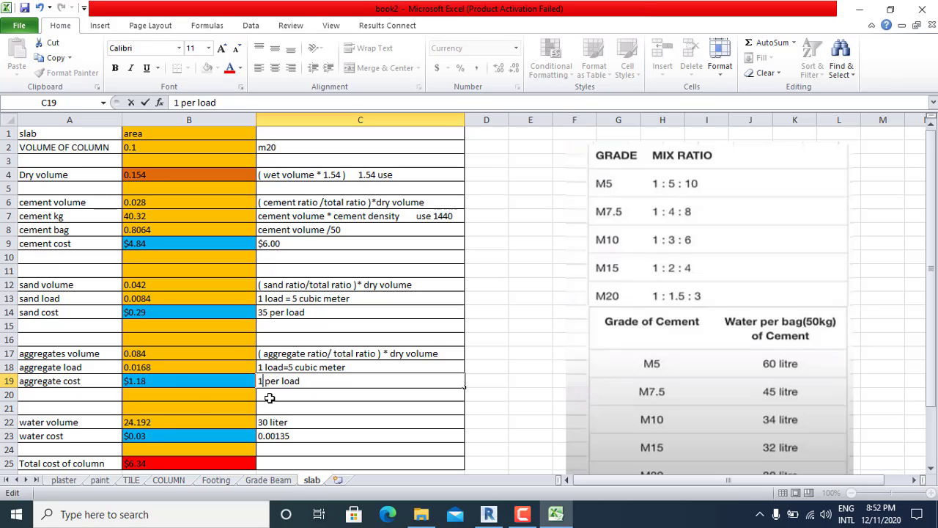
text(40)
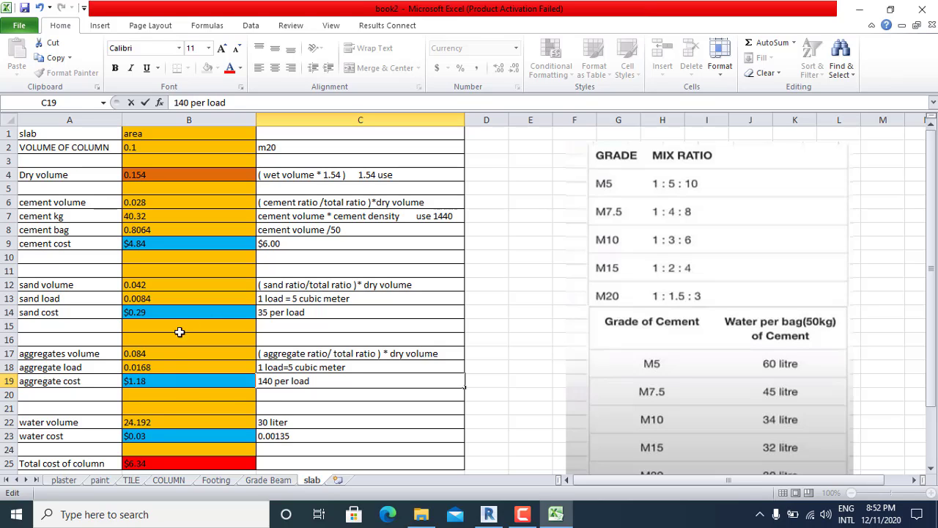
Step: Change the aggregate cost formula in cell B19 to =B18*140
click(172, 386)
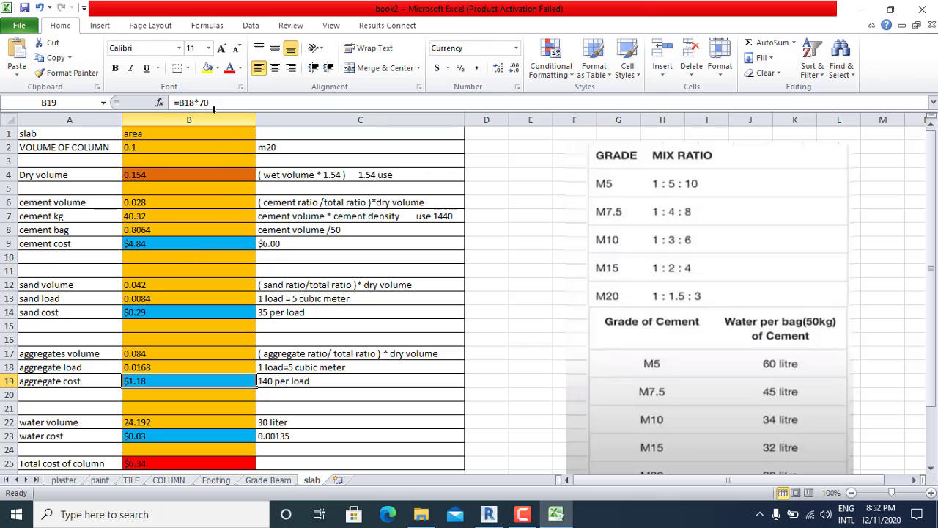
click(214, 102)
key(BackSpace)
key(BackSpace)
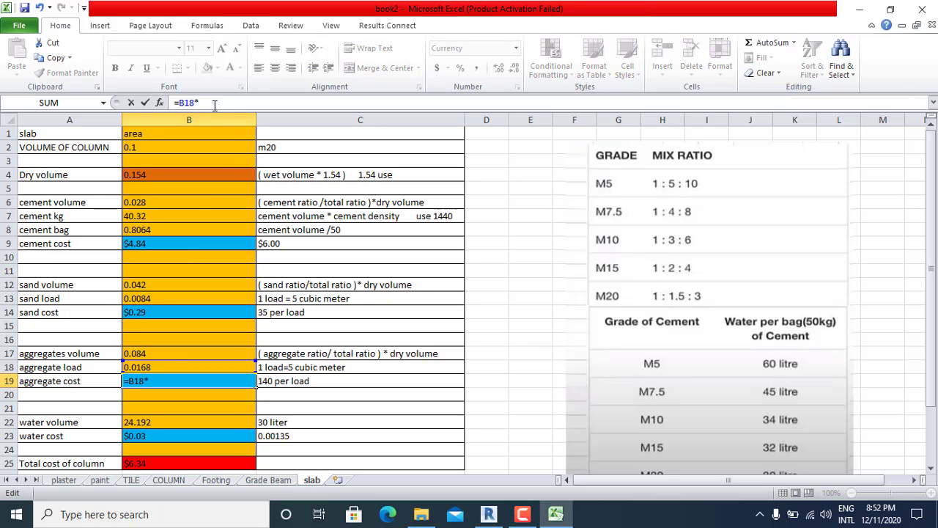
key(Return)
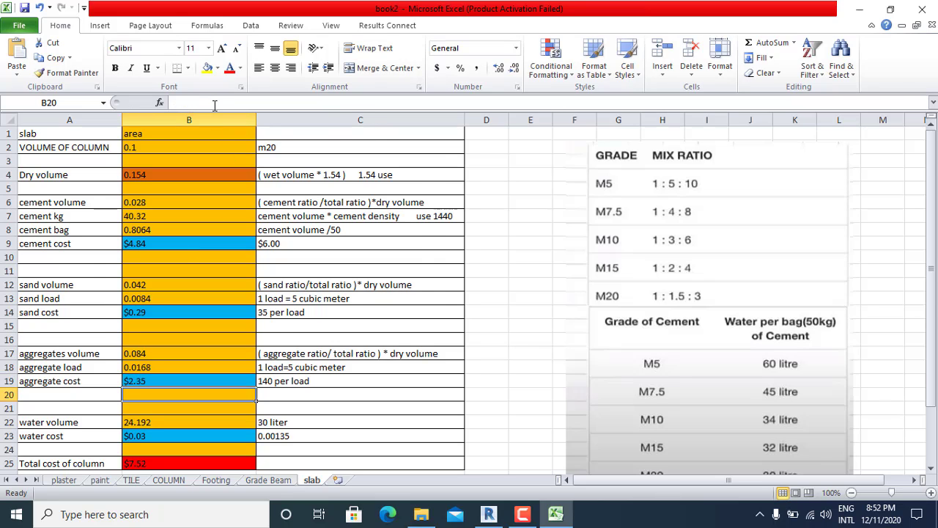
Step: Change the aggregate load note in cell C18 to 1 load=4 cubic meter and the formula in cell B18 to =B17/4
scroll(217, 161, down, 2)
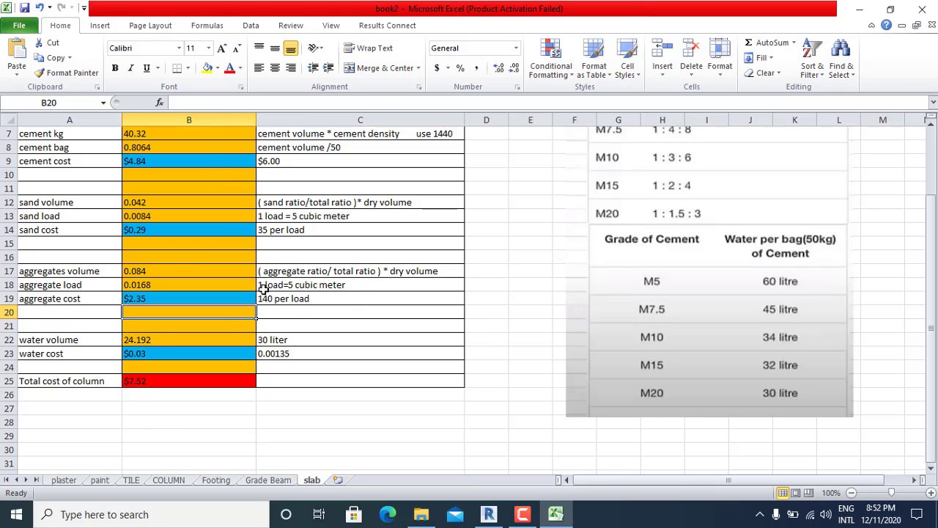
double_click(293, 284)
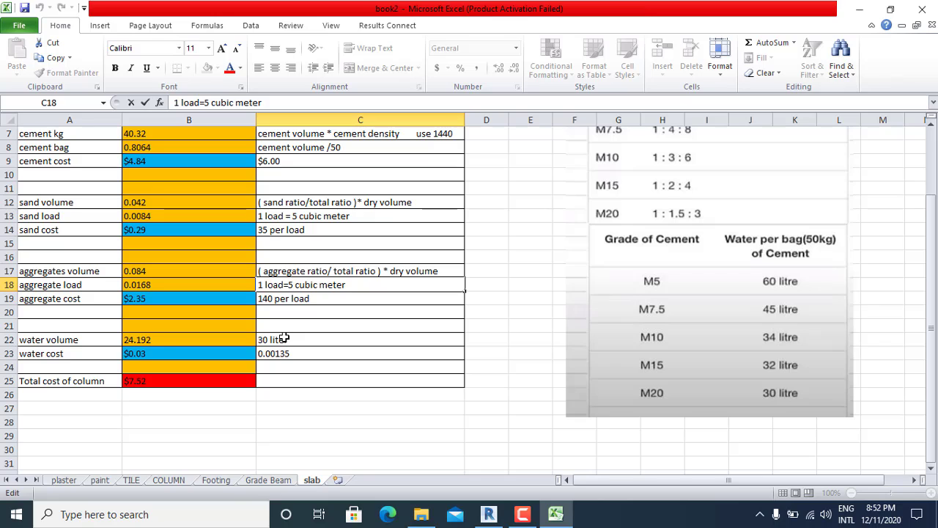
key(BackSpace)
text(4)
click(204, 285)
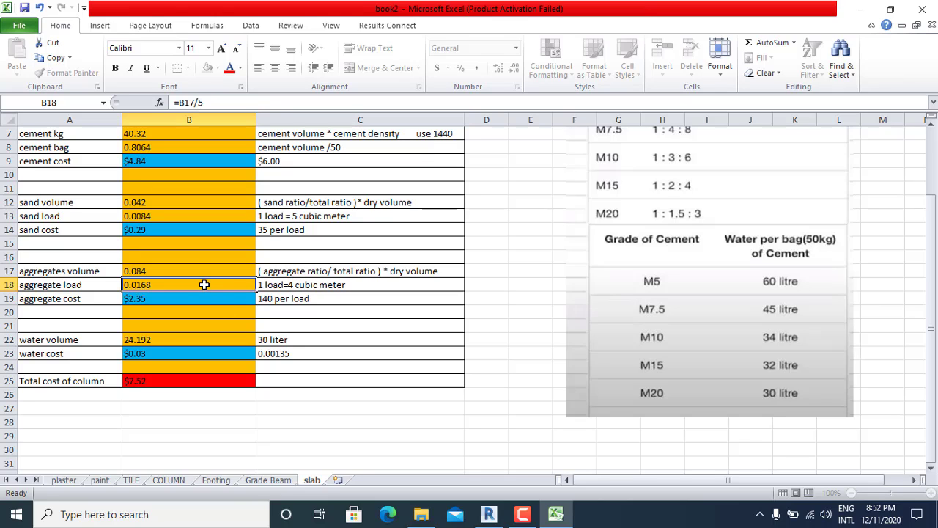
double_click(206, 285)
key(BackSpace)
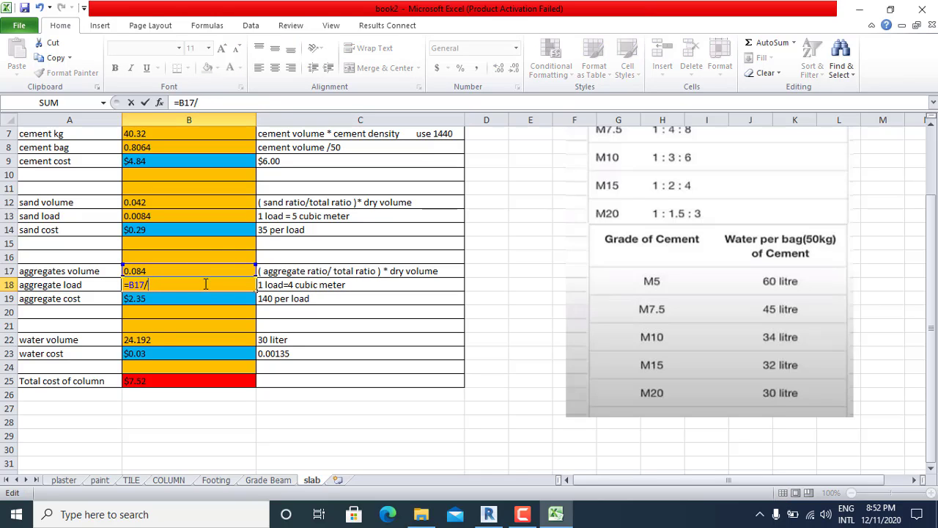
text(4)
key(Return)
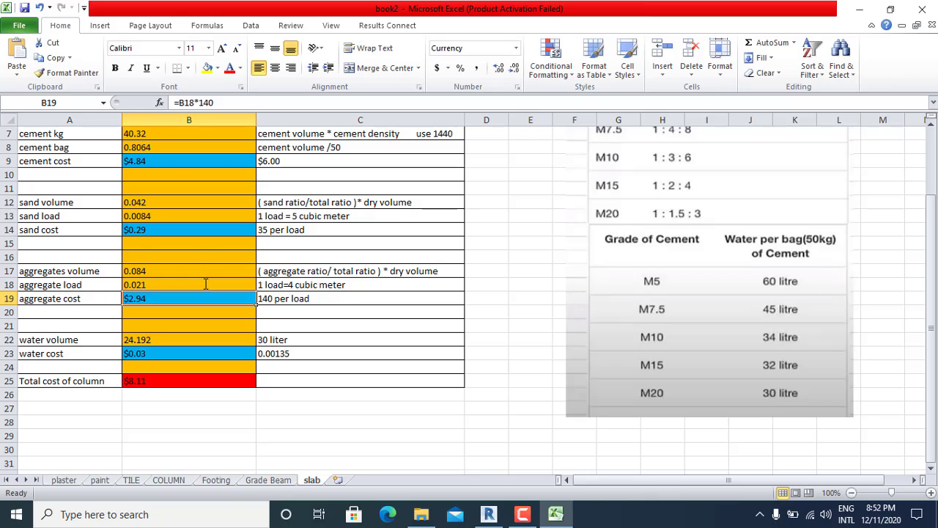
Step: Change the sand load note in cell C13 to 1 load = 4 cubic meter and the formula in cell B13 to =B12/4
double_click(322, 215)
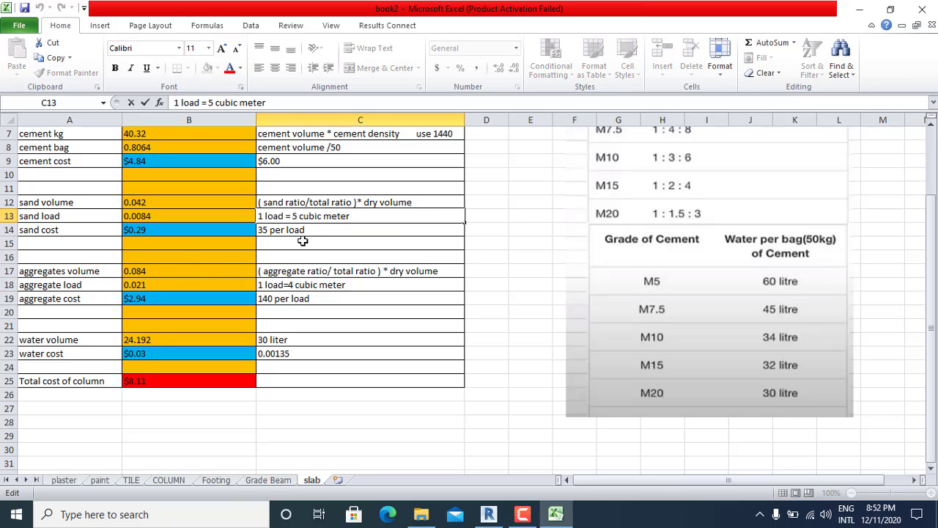
key(BackSpace)
text(4)
click(227, 215)
double_click(227, 215)
key(BackSpace)
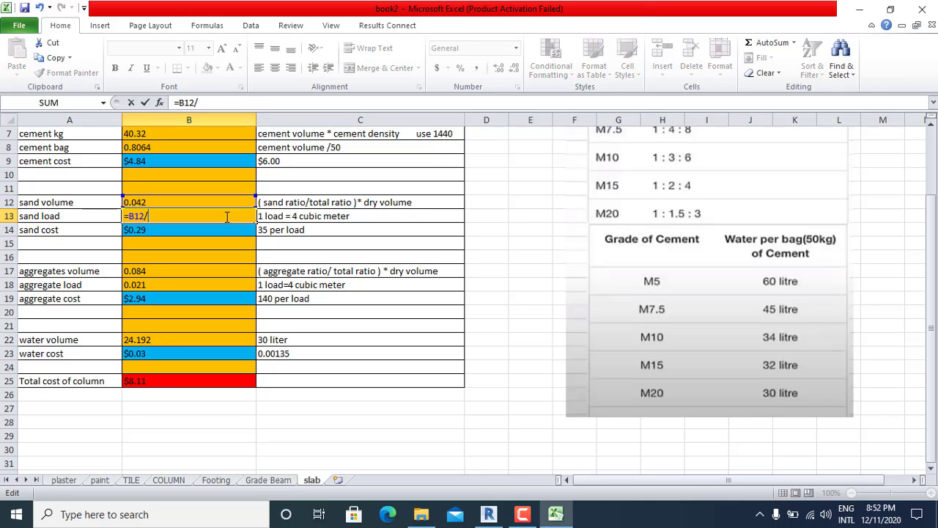
text(4)
key(Return)
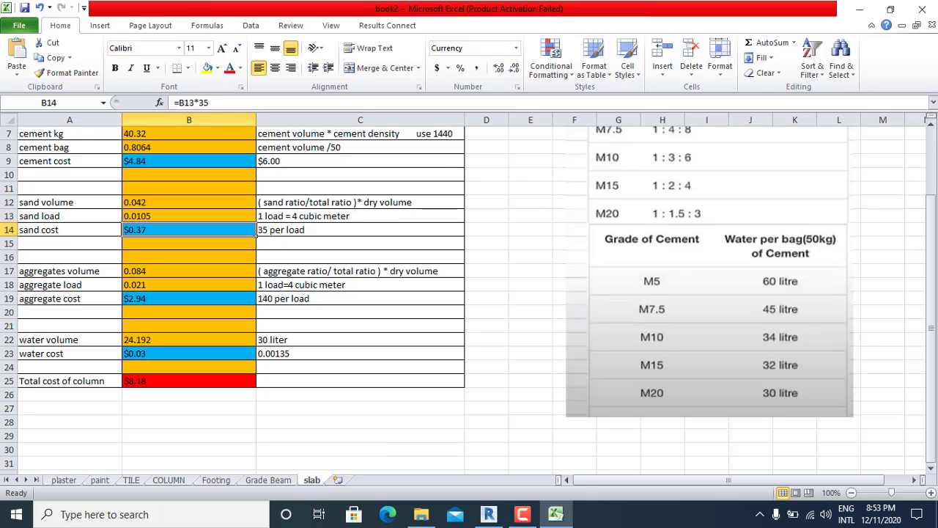
Step: Switch to Revit and examine the slab's tiled surface, the grade beams and the footings in the 3D view
click(488, 513)
scroll(627, 312, up, 4)
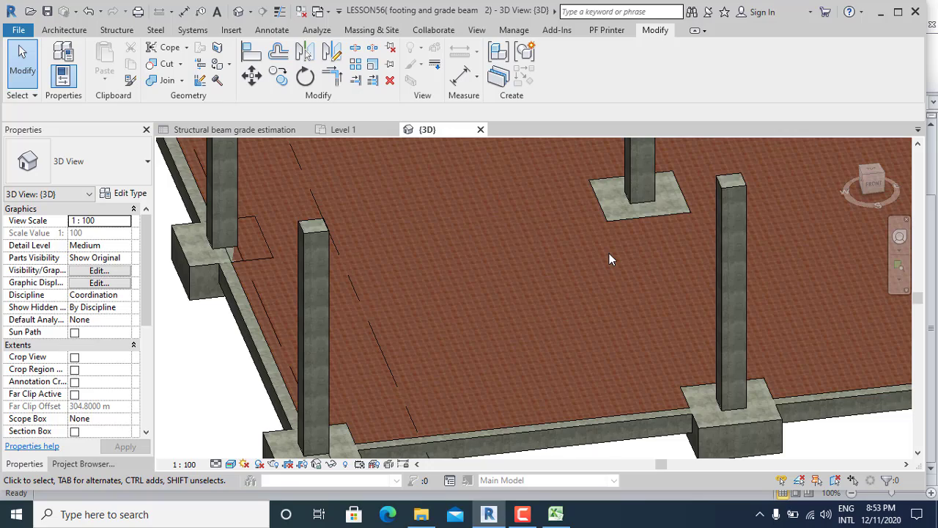
scroll(609, 260, down, 4)
scroll(768, 335, up, 5)
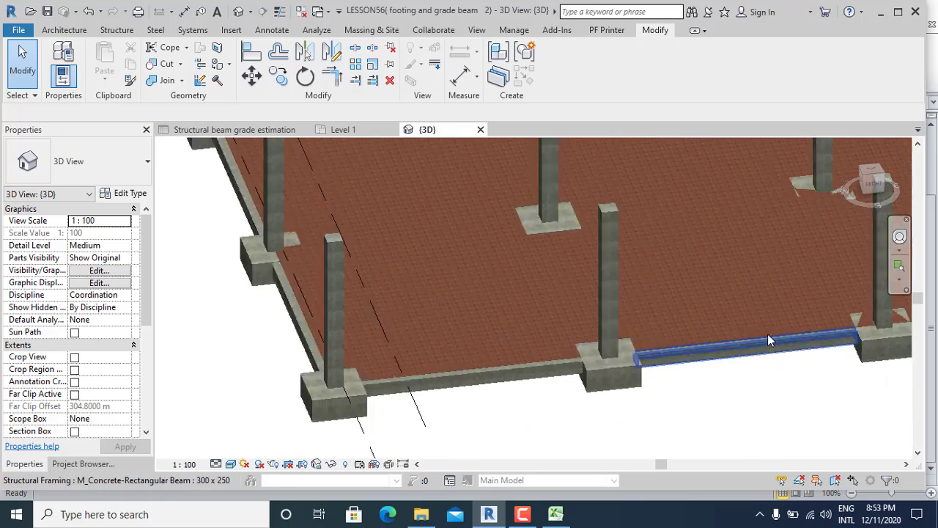
scroll(597, 362, up, 5)
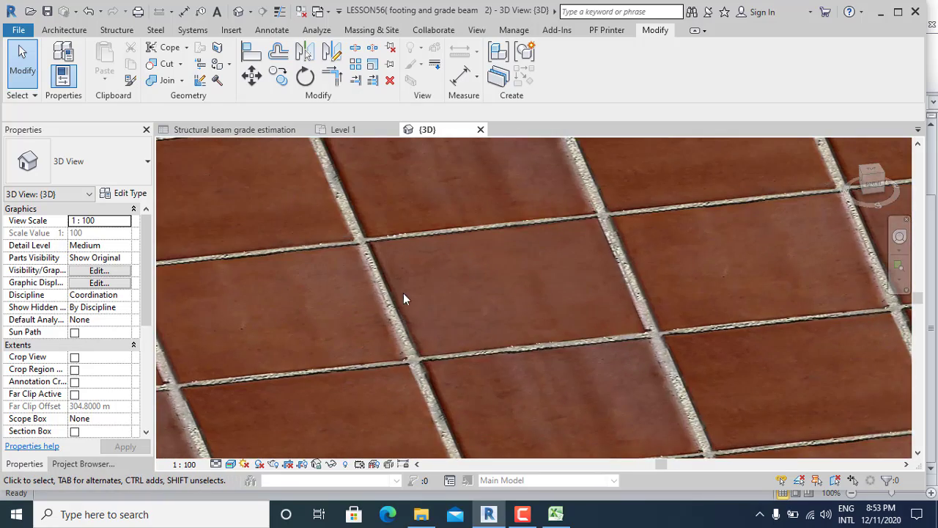
scroll(382, 207, up, 1)
scroll(625, 340, down, 6)
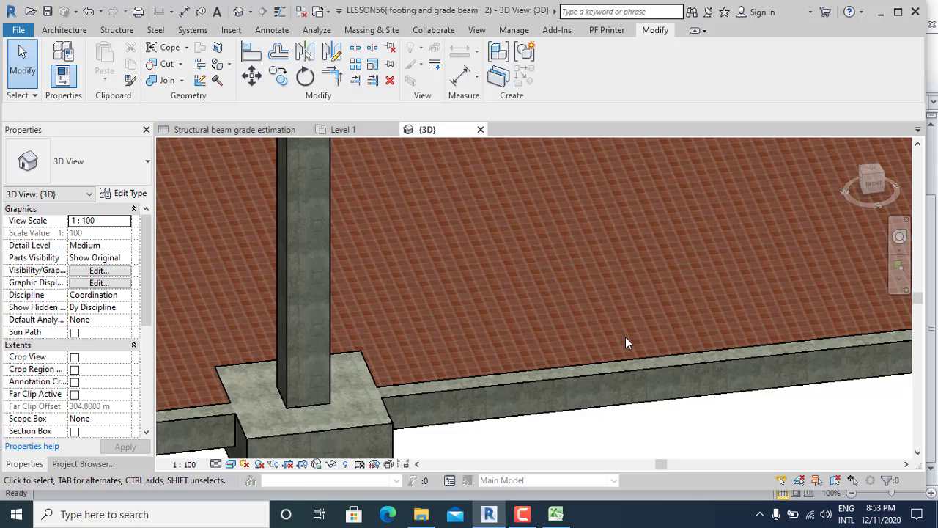
scroll(593, 339, down, 3)
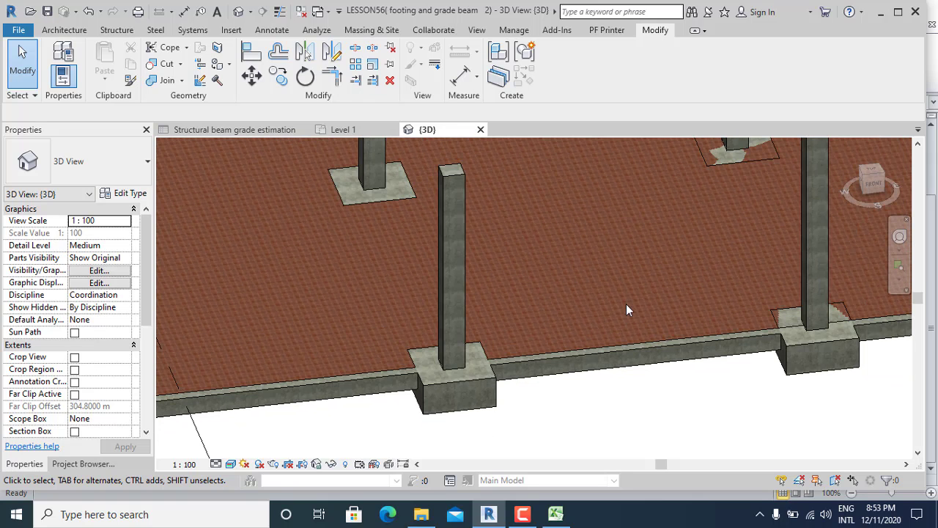
Step: Switch back to Excel and replace the total cost label in cell A25 with slab concrete
click(555, 514)
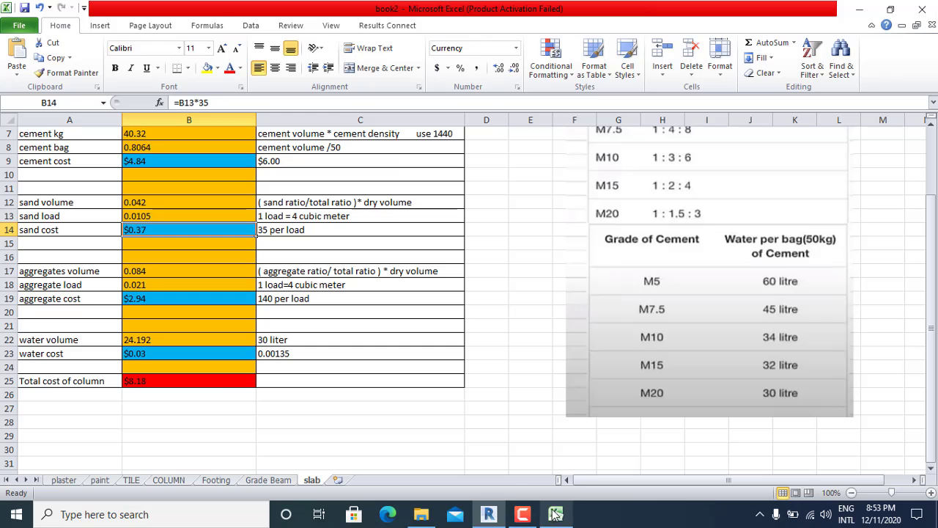
double_click(78, 381)
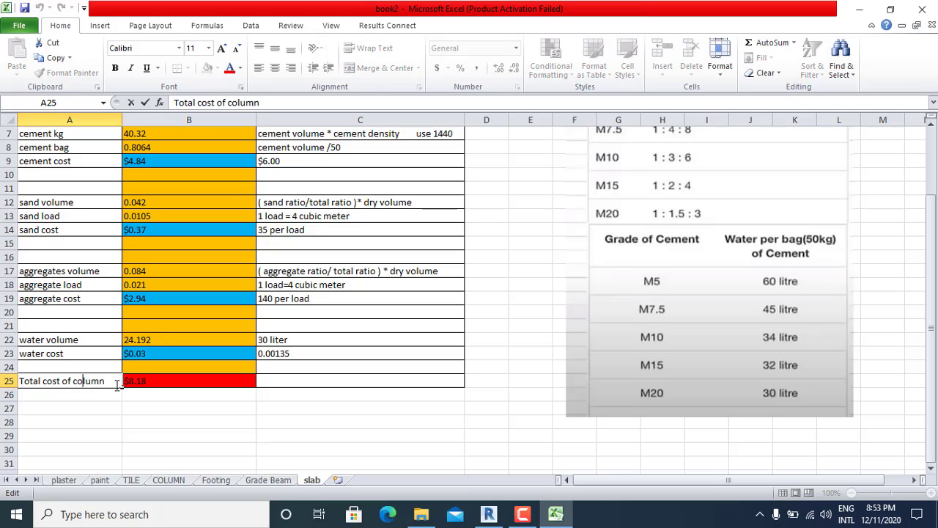
drag(111, 381, 19, 381)
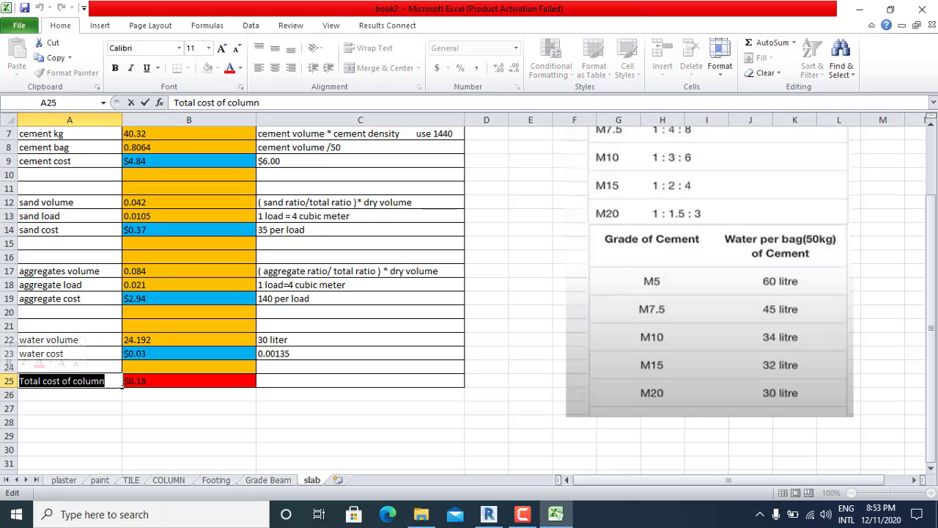
text(slab con)
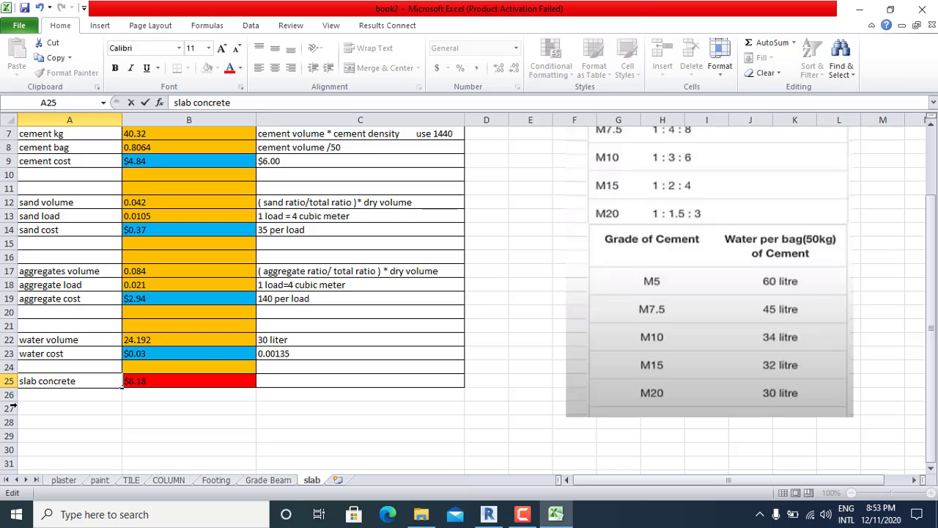
text(crete)
click(116, 410)
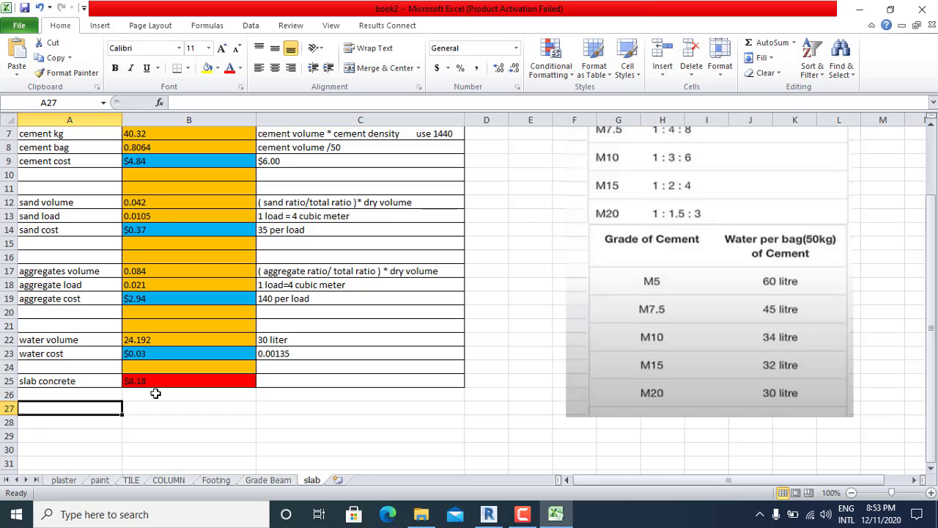
Step: Look up the price on the plaster sheet and enter plaster =0.87 in cell A28 of the slab sheet
scroll(224, 415, up, 2)
click(63, 479)
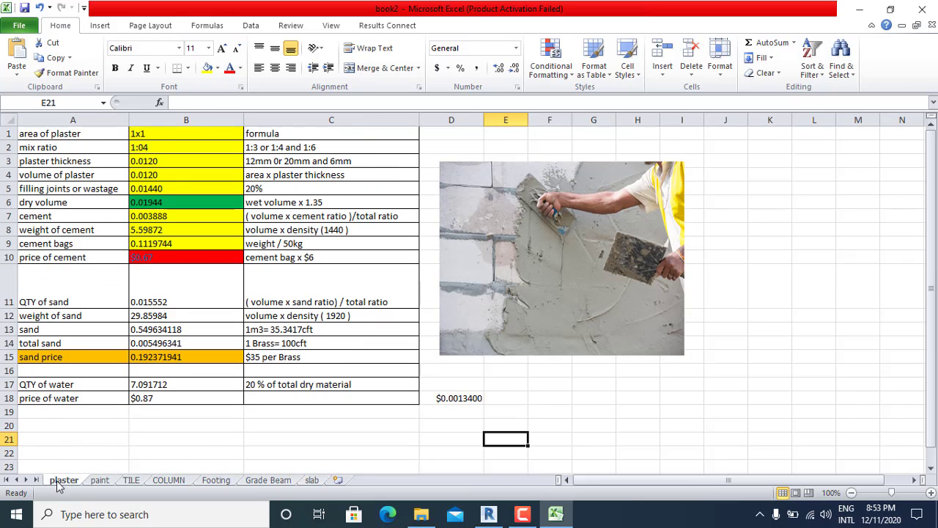
click(97, 482)
click(71, 482)
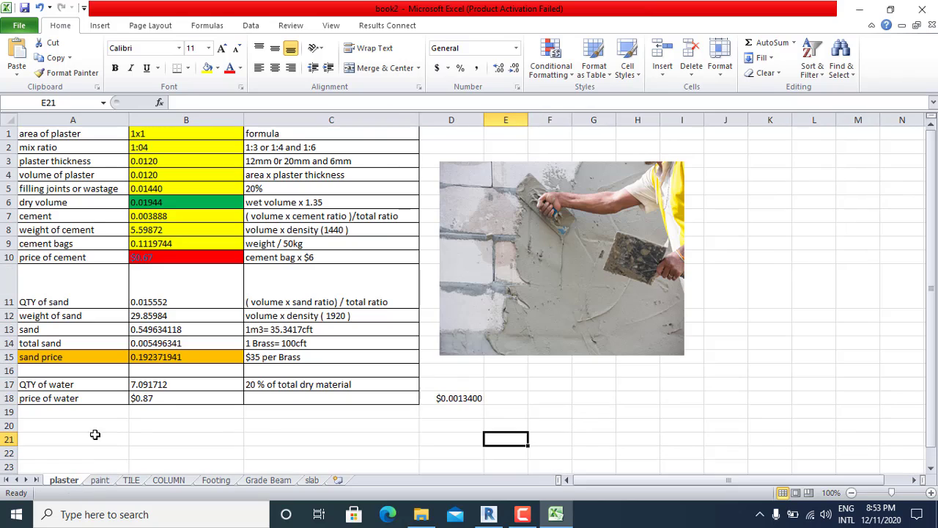
click(283, 425)
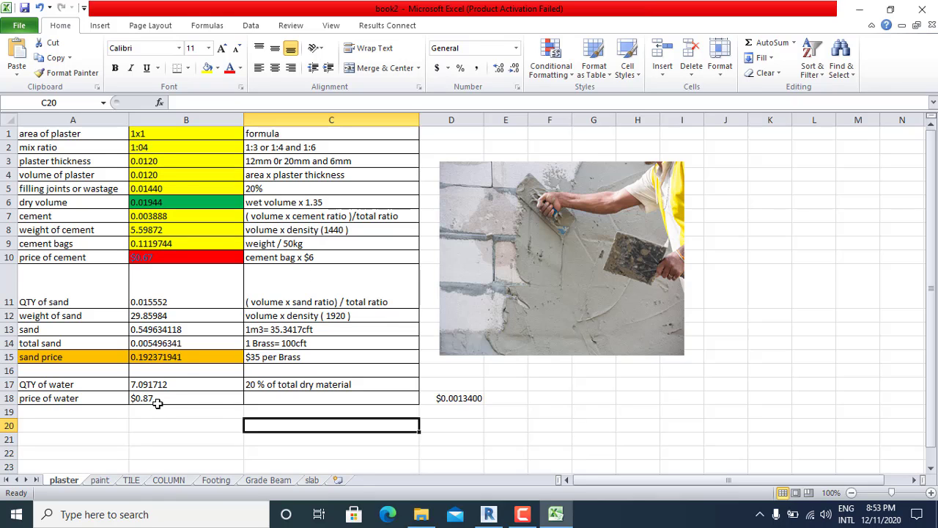
click(312, 479)
scroll(231, 427, down, 6)
click(103, 259)
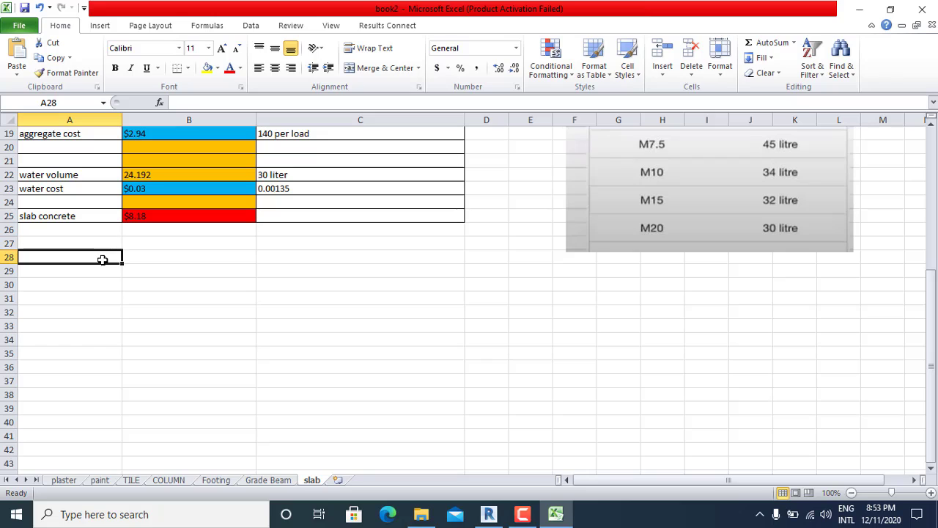
text(plaster =0.87)
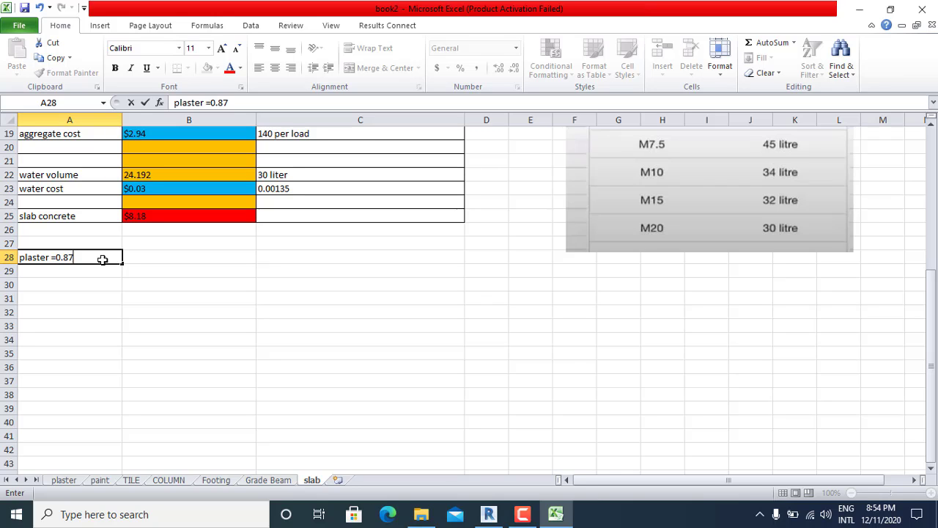
key(Return)
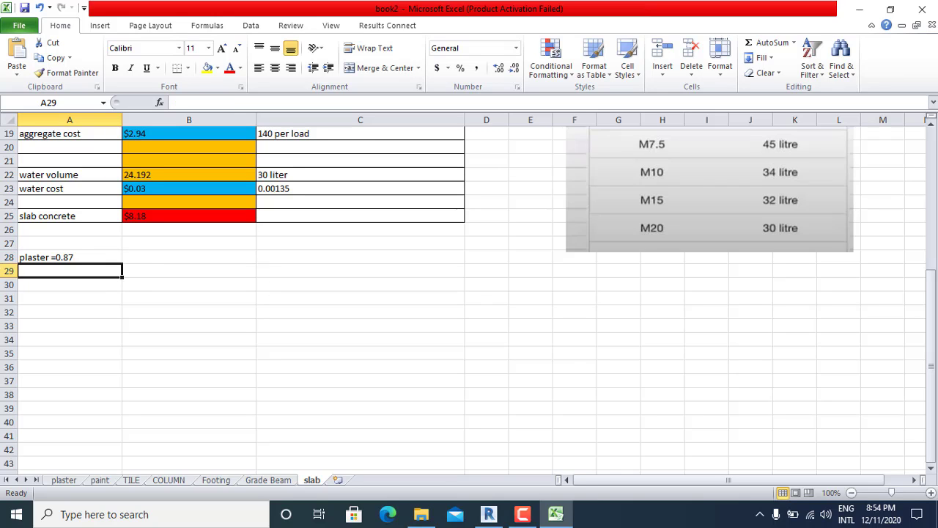
Step: Enter 0.87 as the plaster cost in cell B28 and format it as Currency
click(67, 257)
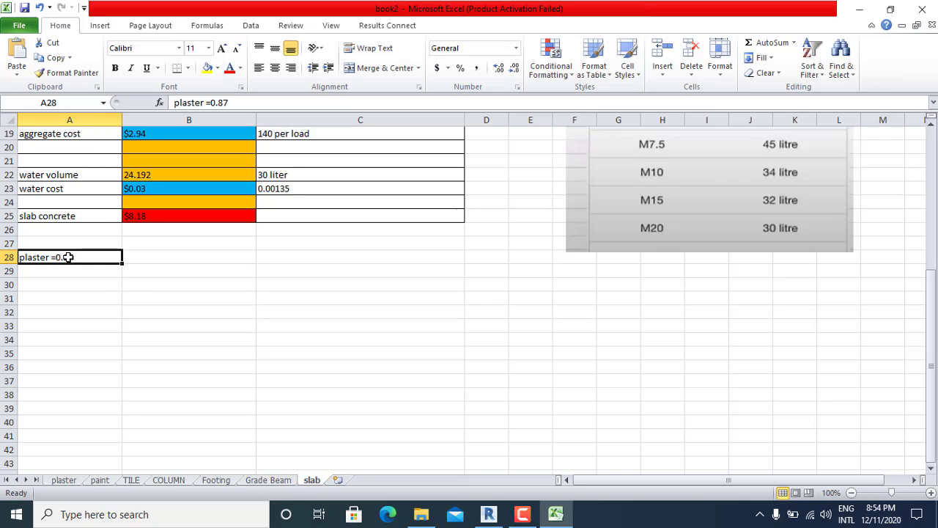
click(157, 257)
text(0.)
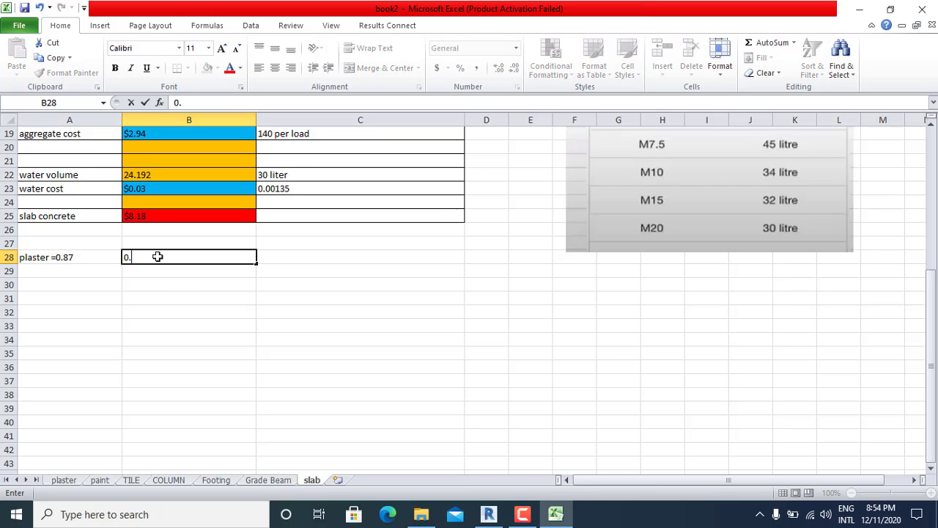
text(87)
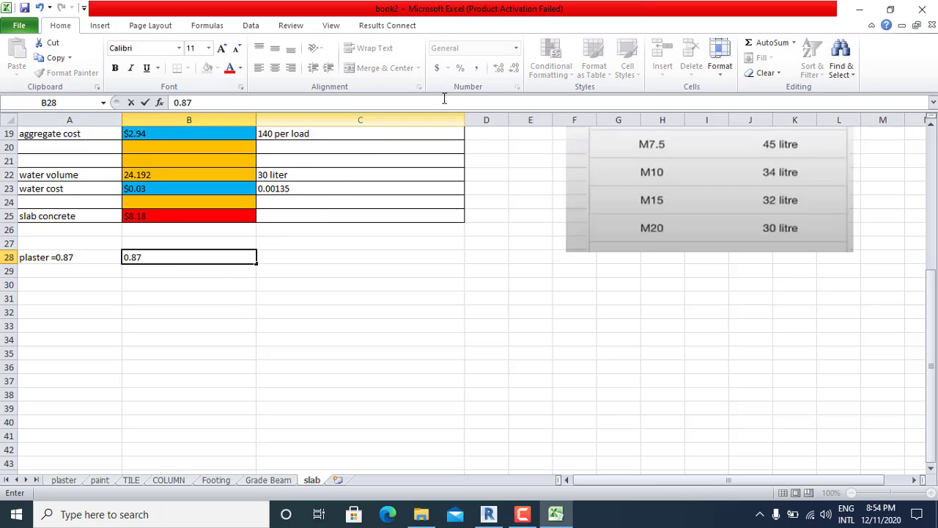
drag(439, 229, 410, 244)
click(205, 257)
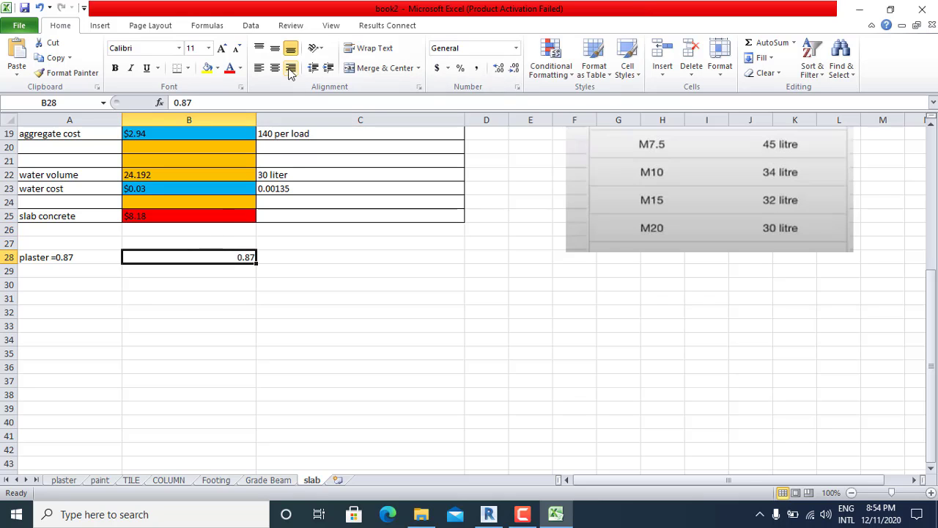
click(504, 48)
click(516, 47)
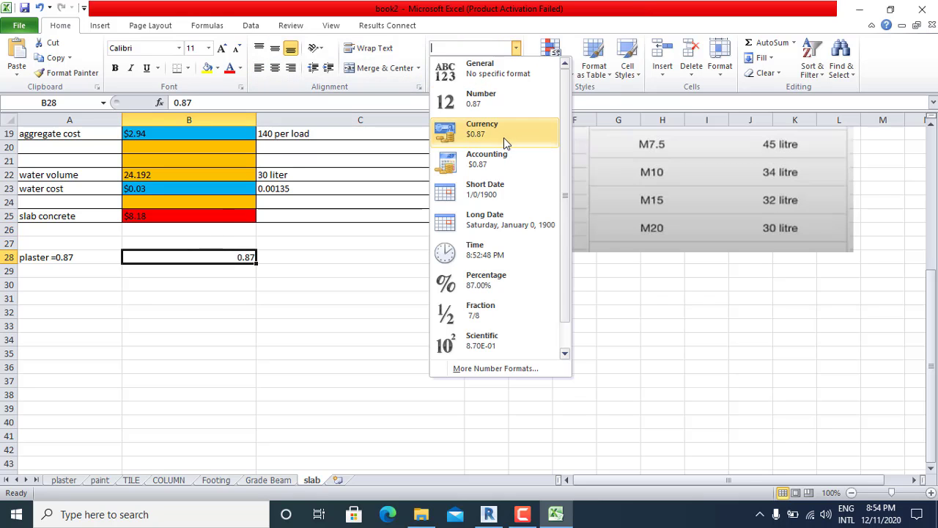
click(500, 132)
click(303, 325)
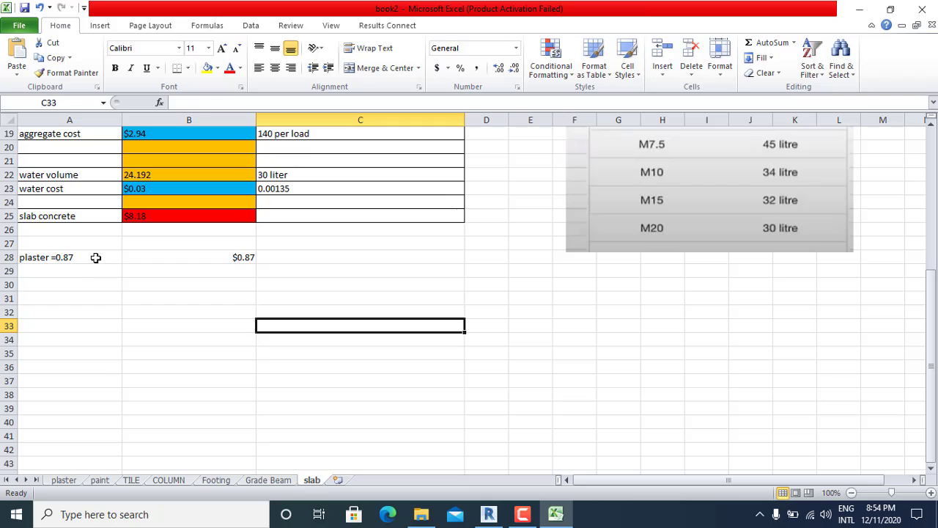
Step: Shorten the label in cell A28 to plaster
double_click(96, 257)
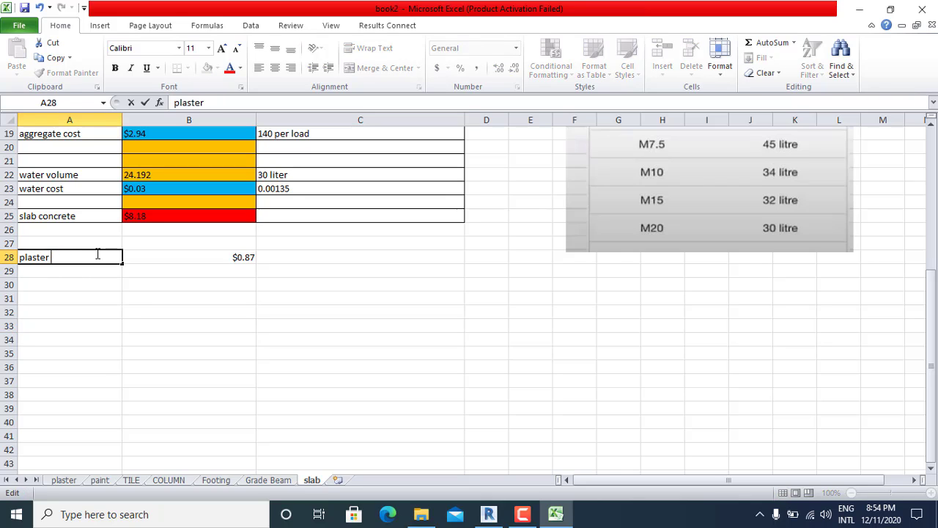
click(151, 296)
click(77, 289)
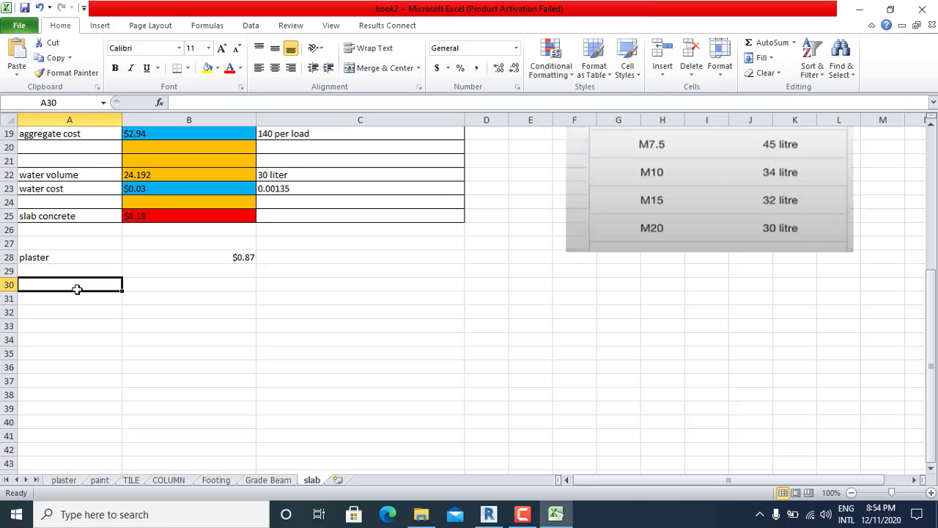
Step: Copy the tile cost table A1:C7 from the TILE sheet and paste it at cell A30 of the slab sheet
click(131, 479)
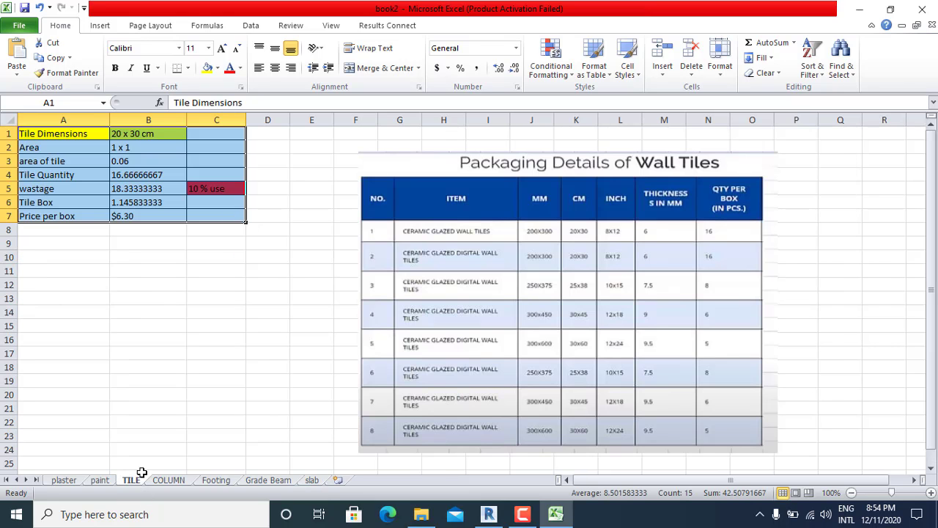
click(93, 357)
drag(52, 131, 214, 219)
key(ctrl+c)
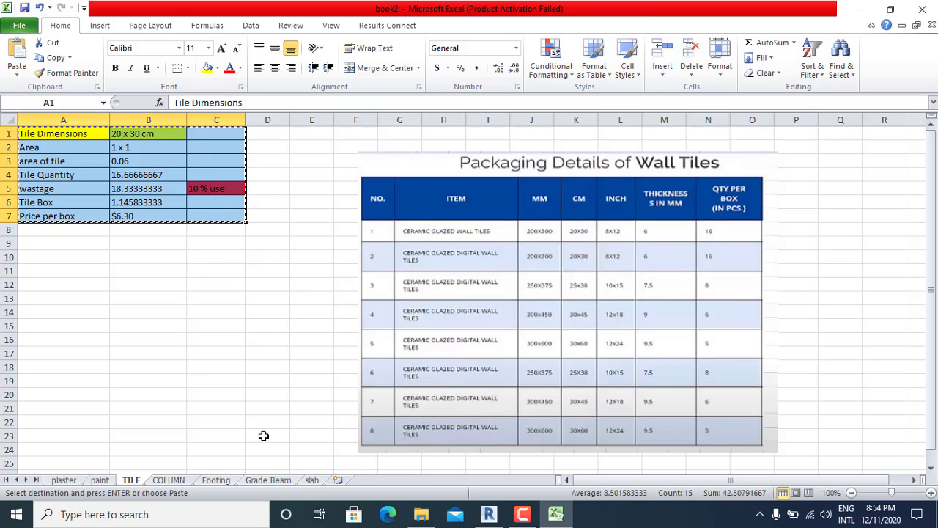
click(312, 479)
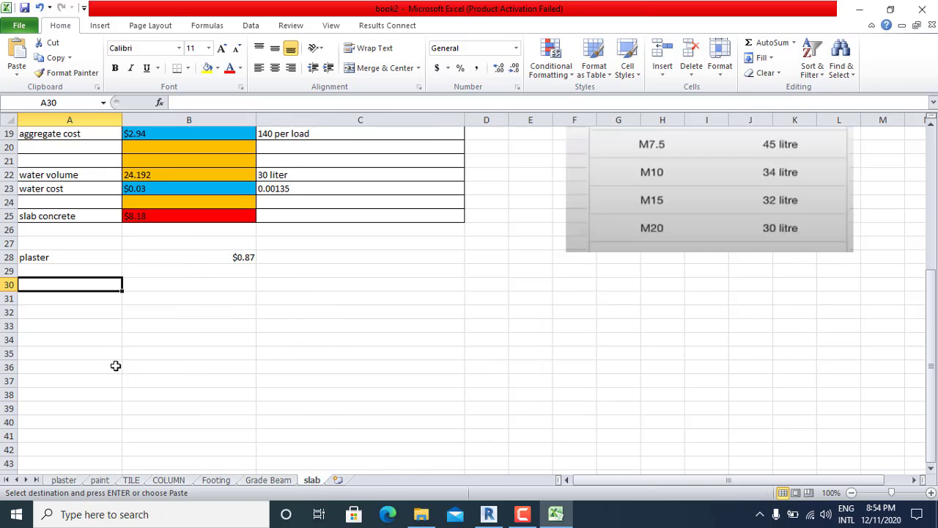
key(ctrl+v)
click(282, 433)
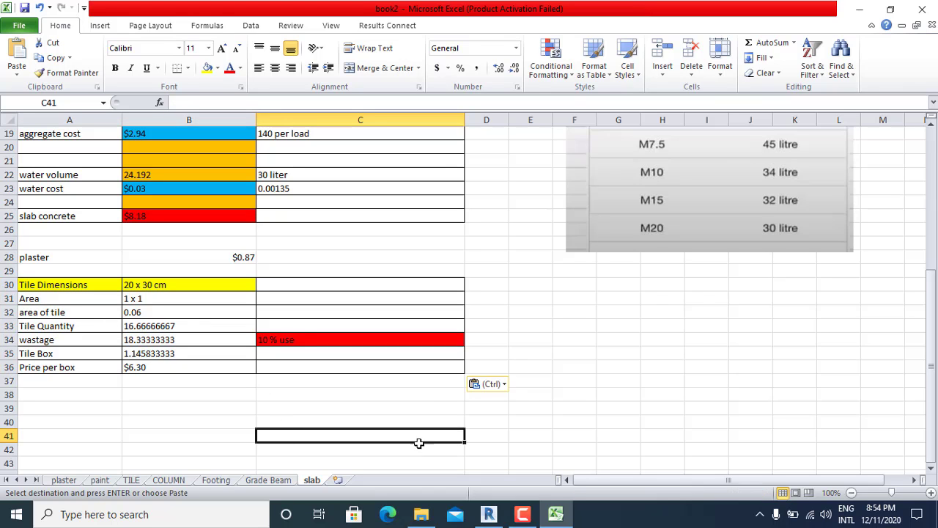
Step: Check the wall tile packaging details on the TILE sheet and return to the slab sheet
click(131, 479)
click(463, 282)
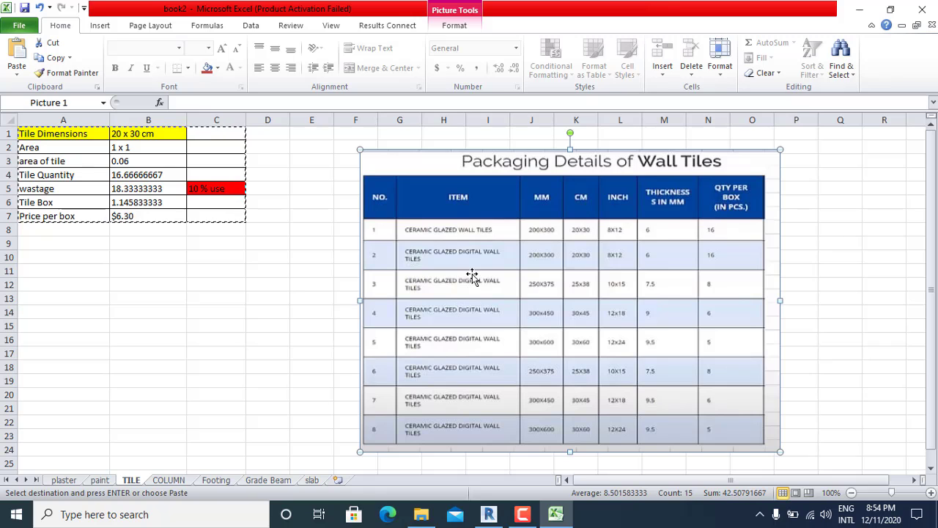
click(315, 296)
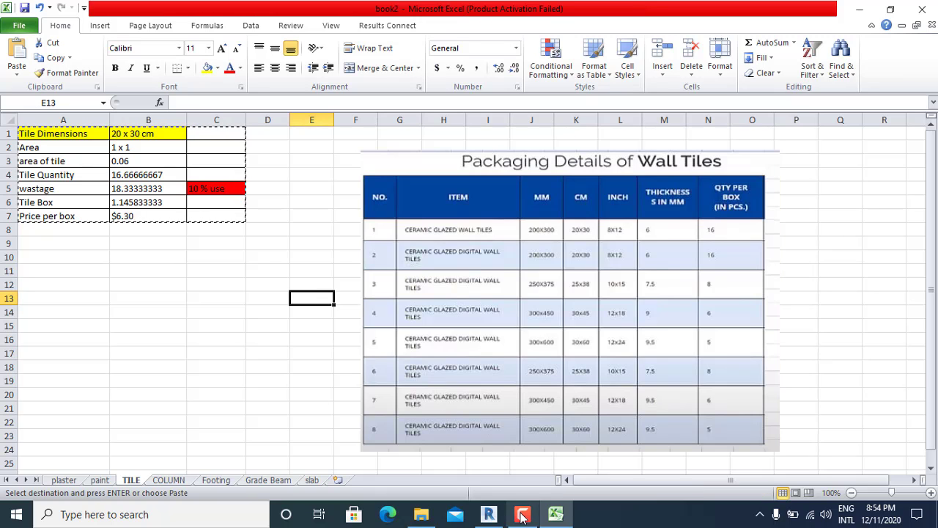
click(311, 480)
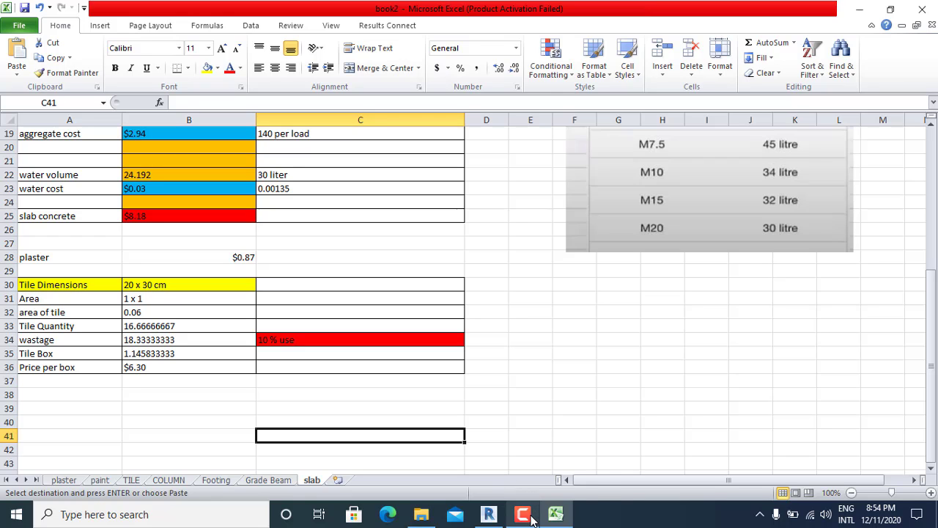
Step: Switch to Revit and examine the floor tiles on the slab surface up close in the 3D view
click(497, 515)
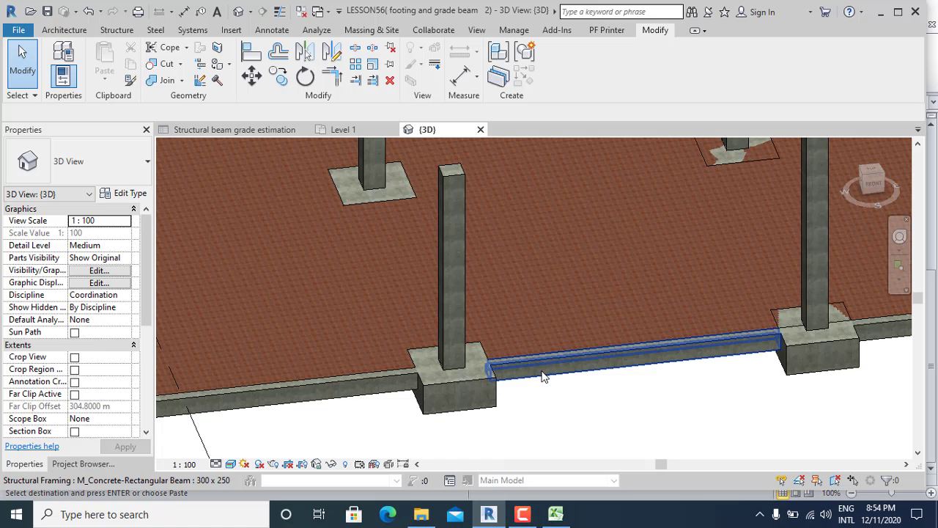
scroll(513, 314, up, 3)
scroll(509, 315, down, 5)
scroll(409, 344, up, 6)
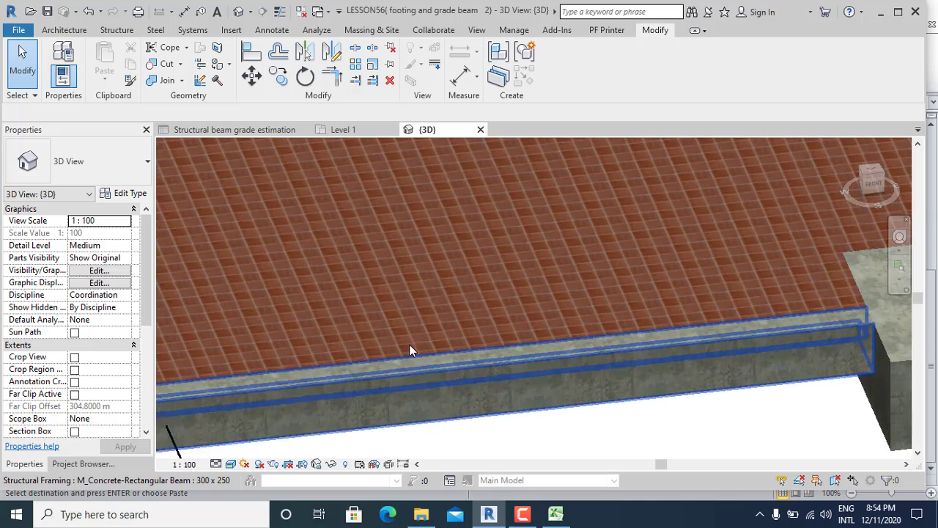
scroll(430, 329, up, 4)
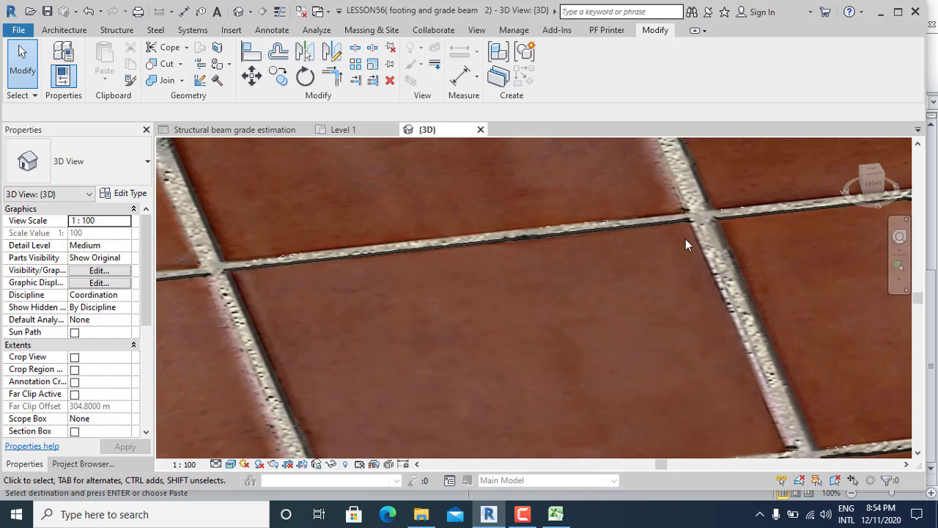
scroll(610, 373, down, 6)
scroll(497, 357, down, 3)
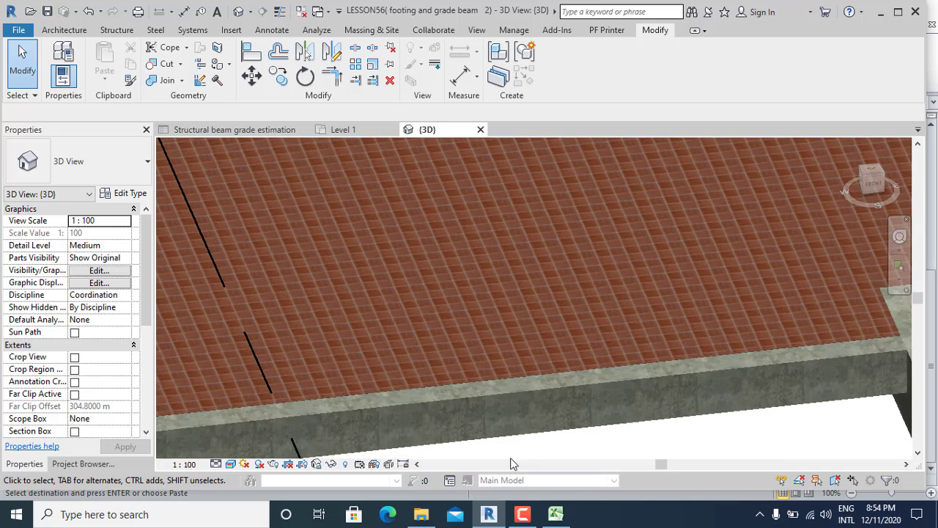
Step: Switch back to Excel and set the tile dimensions in cell B30 of the slab sheet to 40*40
click(572, 522)
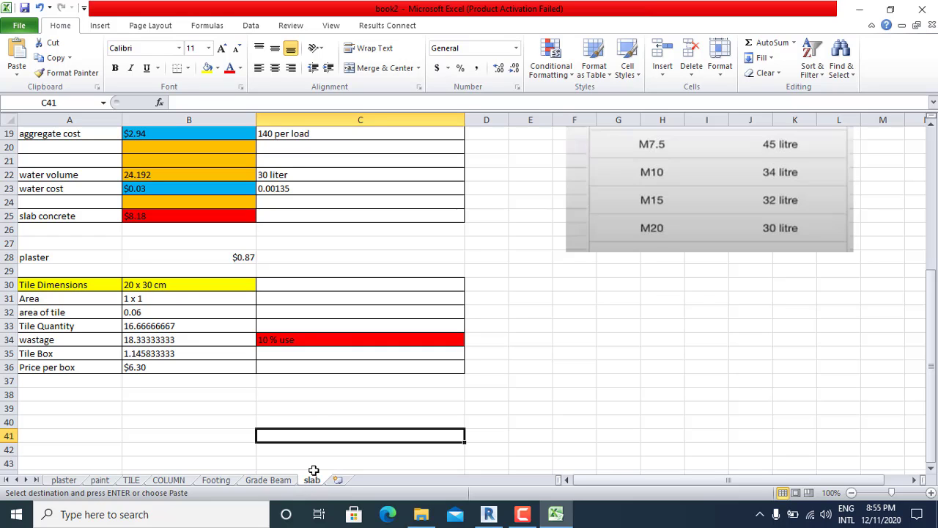
scroll(316, 392, down, 5)
scroll(316, 393, up, 4)
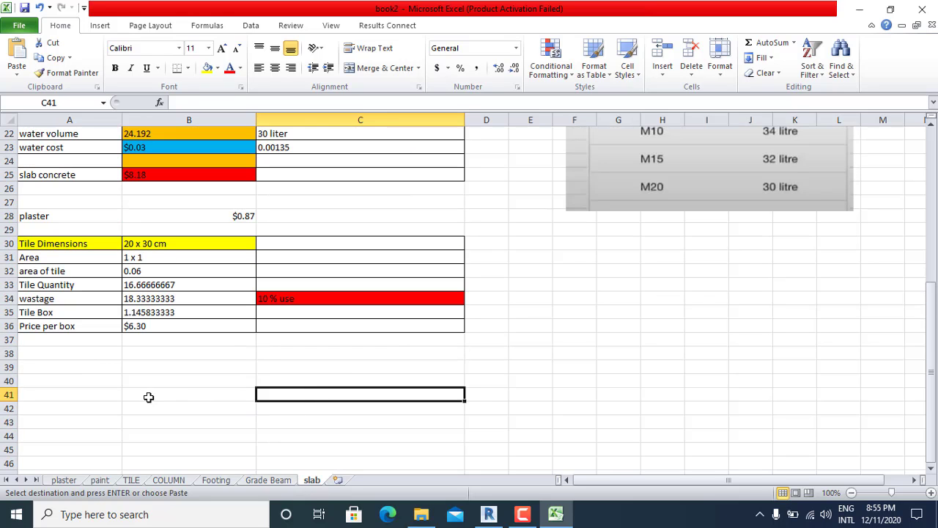
scroll(150, 393, down, 1)
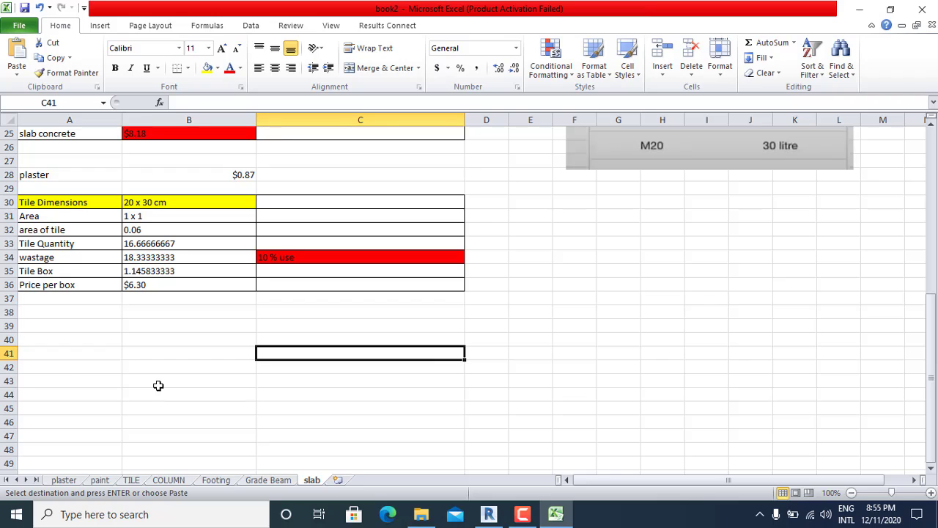
scroll(156, 389, up, 2)
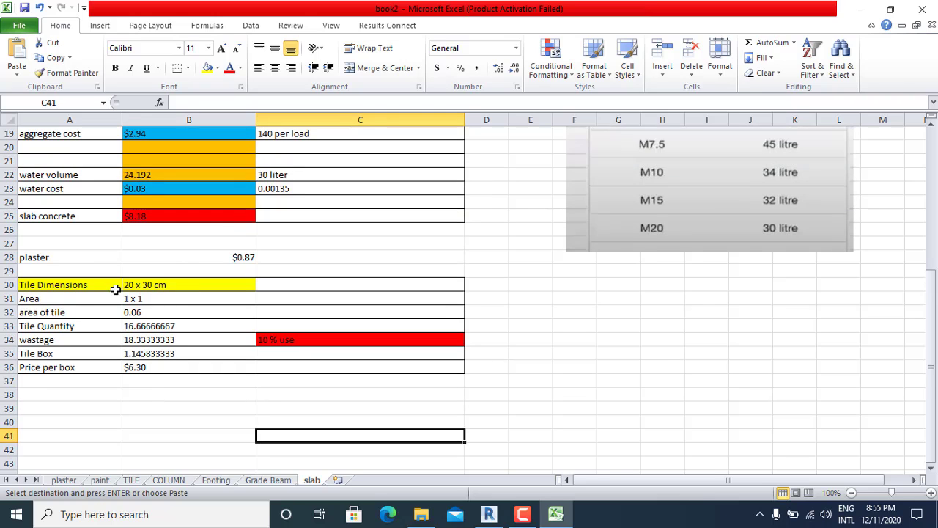
double_click(192, 271)
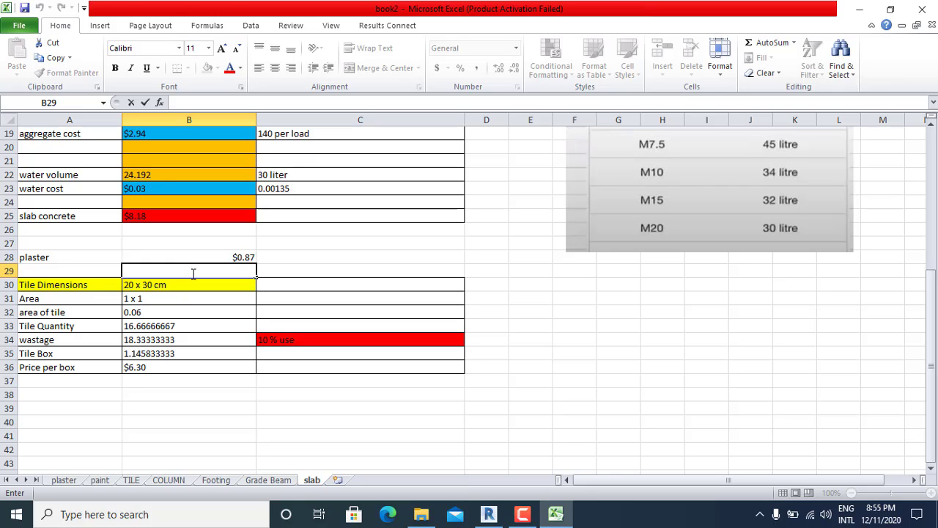
key(ctrl+Down)
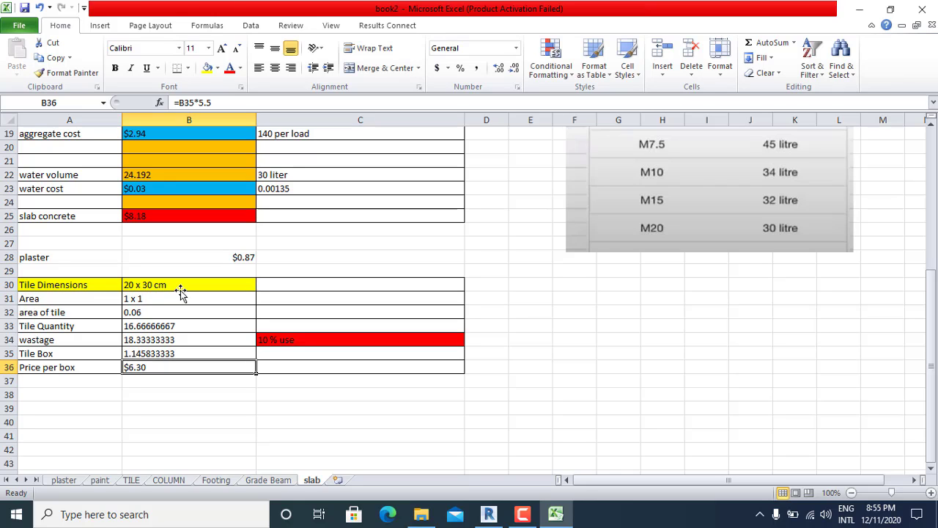
click(188, 283)
double_click(189, 281)
key(ctrl+shift+Left)
key(shift+Home)
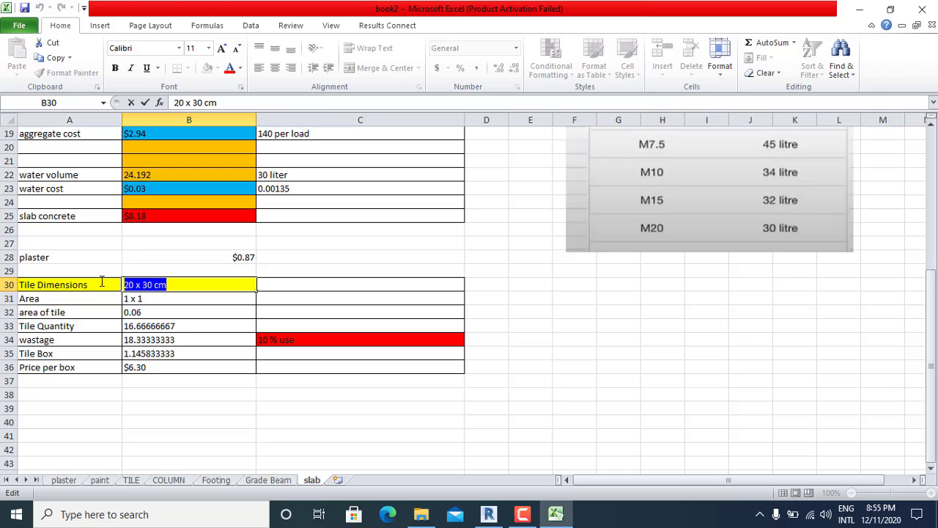
text(40)
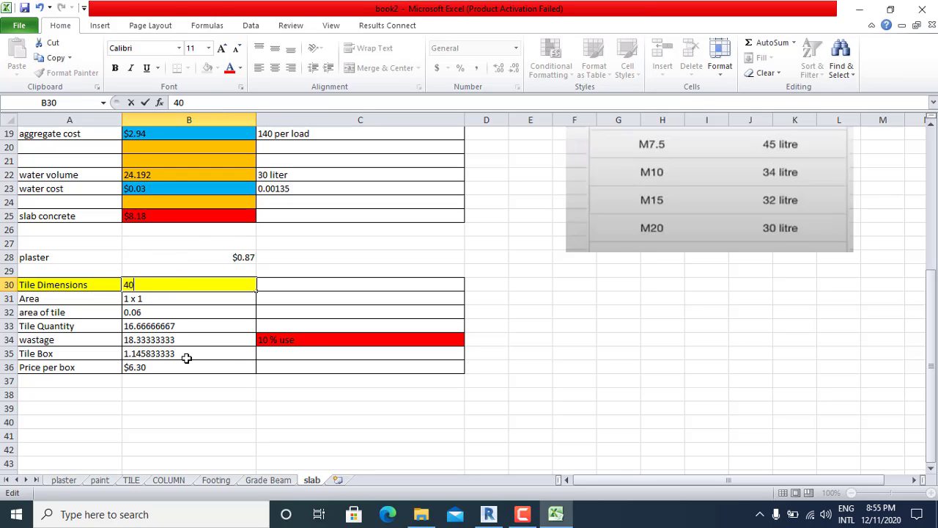
text(*40)
click(198, 404)
Step: Replace the area in cell B31 with the formula =0.4*0.4 and align it left
click(168, 299)
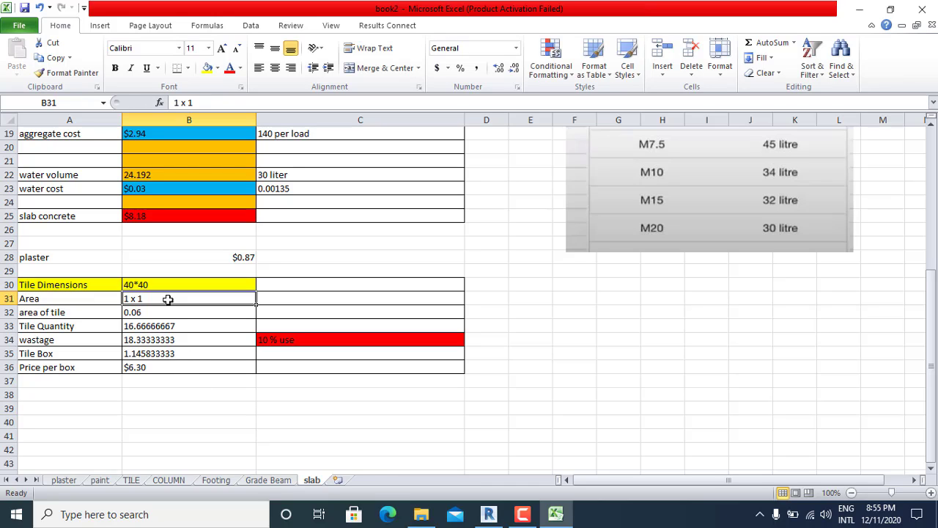
double_click(167, 299)
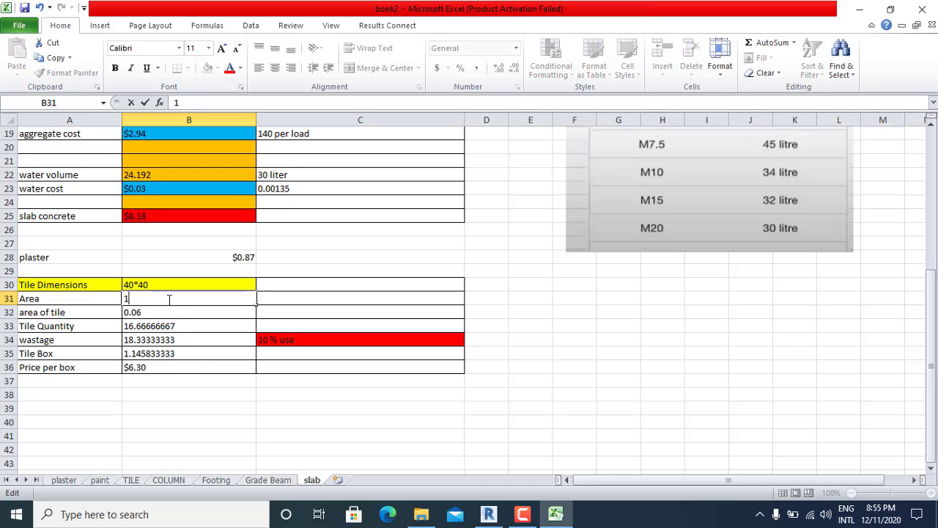
text(=)
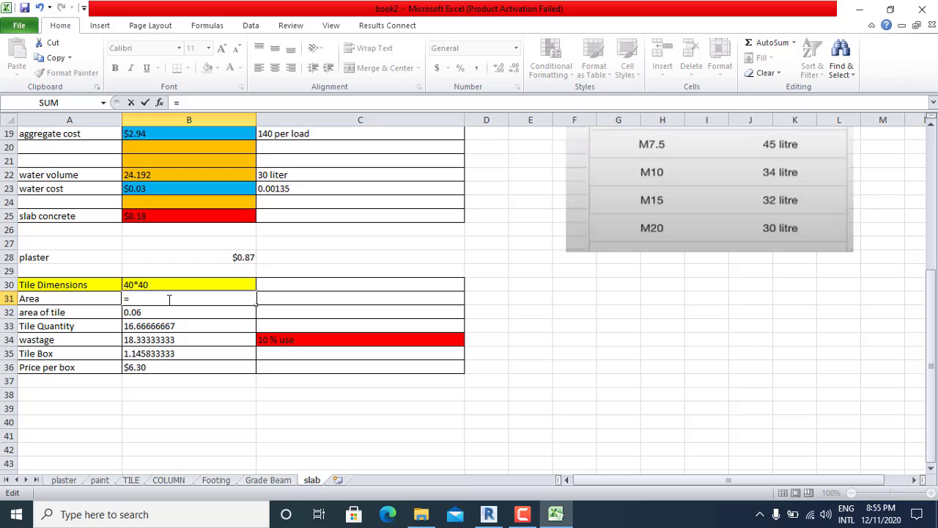
text(0.4*0.4)
key(Return)
click(172, 300)
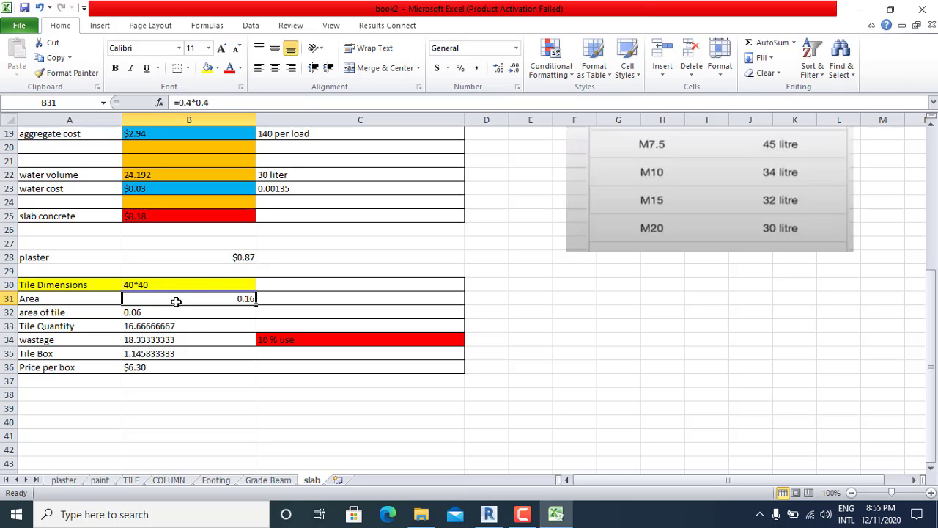
click(259, 68)
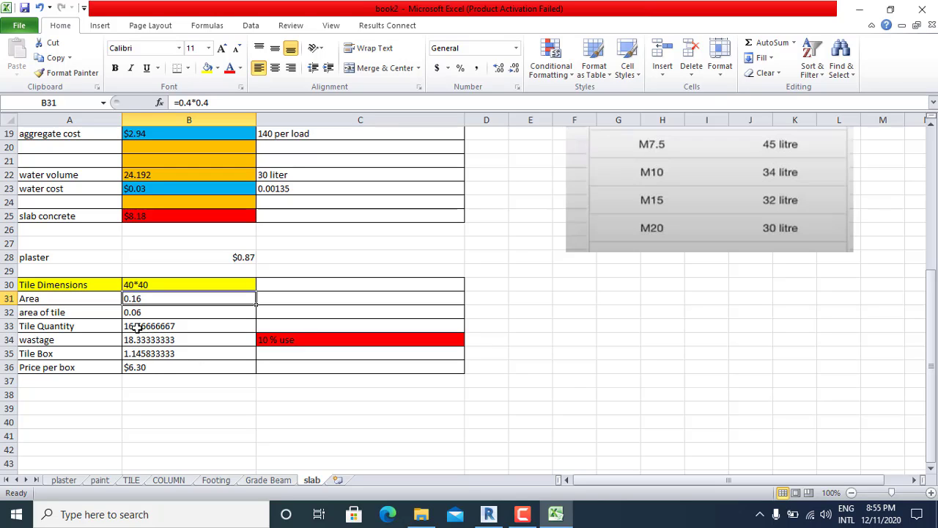
Step: Check the tile quantity and wastage formulas in cells B33 and B34
click(161, 327)
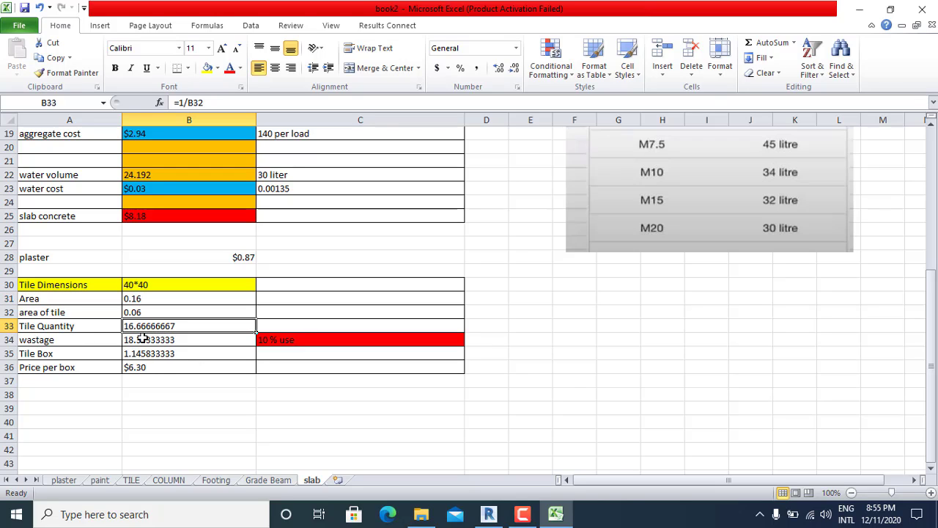
click(158, 340)
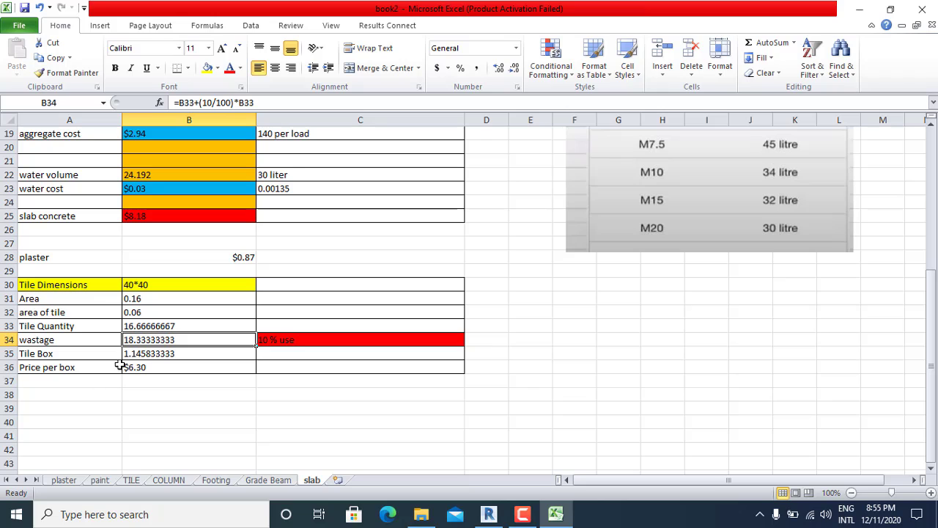
scroll(104, 315, up, 1)
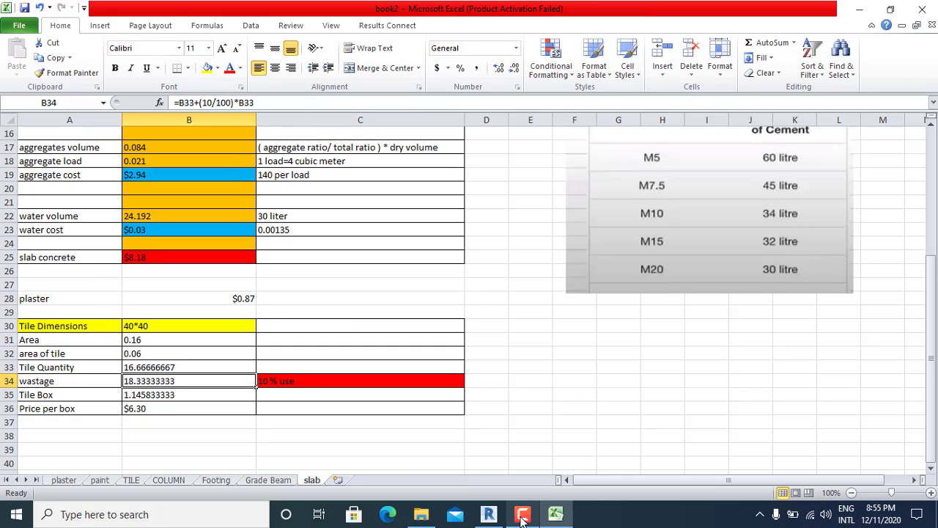
Step: Switch to Revit, select the foundation slab floor and open its type's layer structure for editing
click(488, 516)
scroll(542, 410, down, 5)
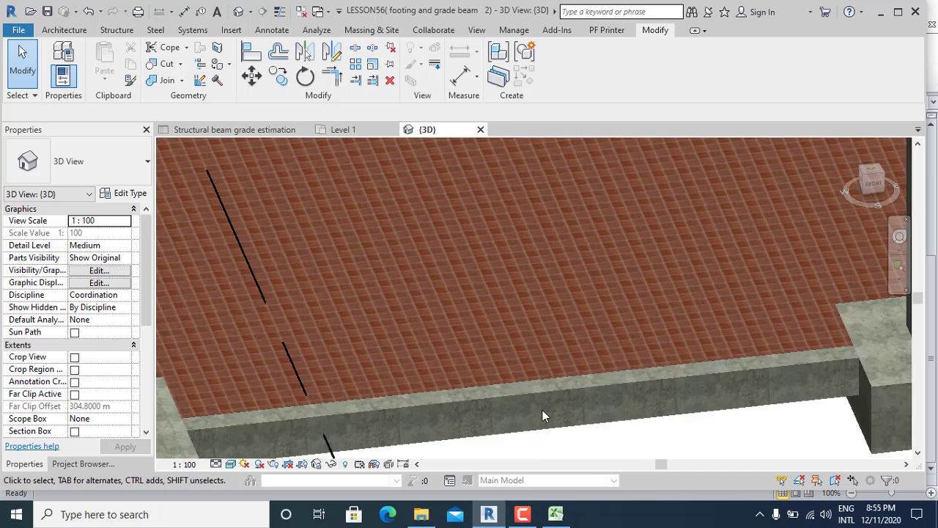
scroll(564, 424, up, 5)
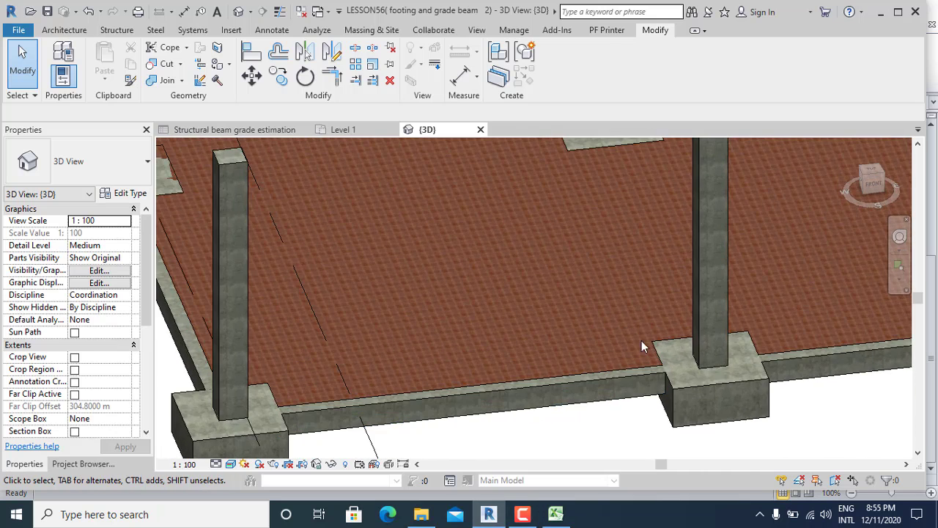
scroll(640, 365, up, 4)
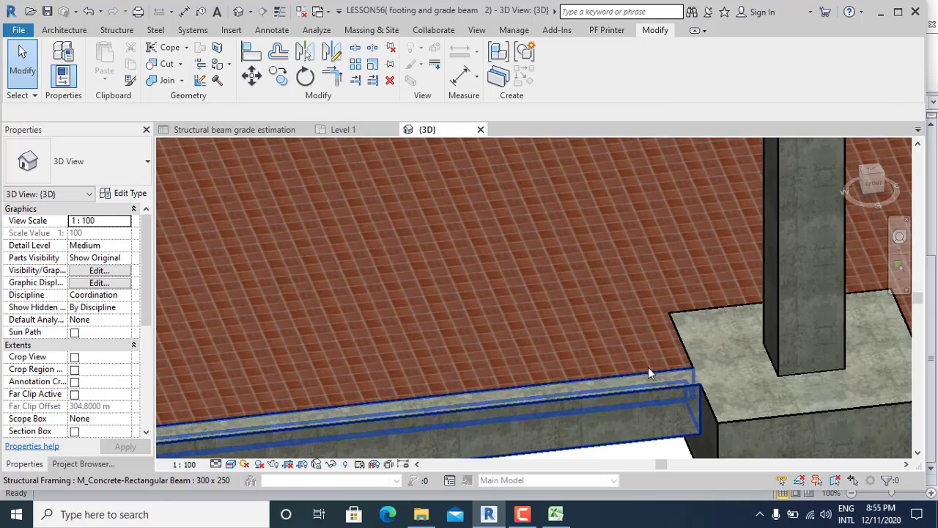
click(668, 328)
scroll(600, 364, down, 8)
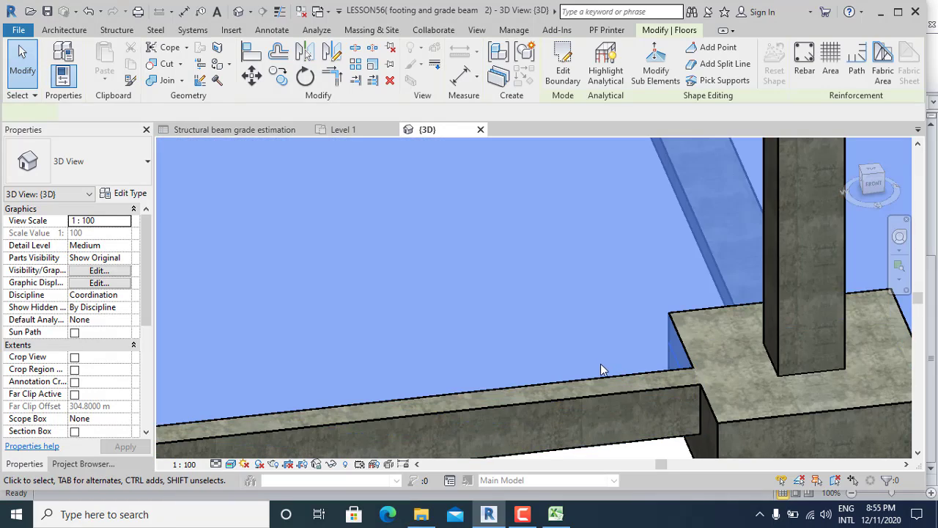
click(125, 193)
click(508, 176)
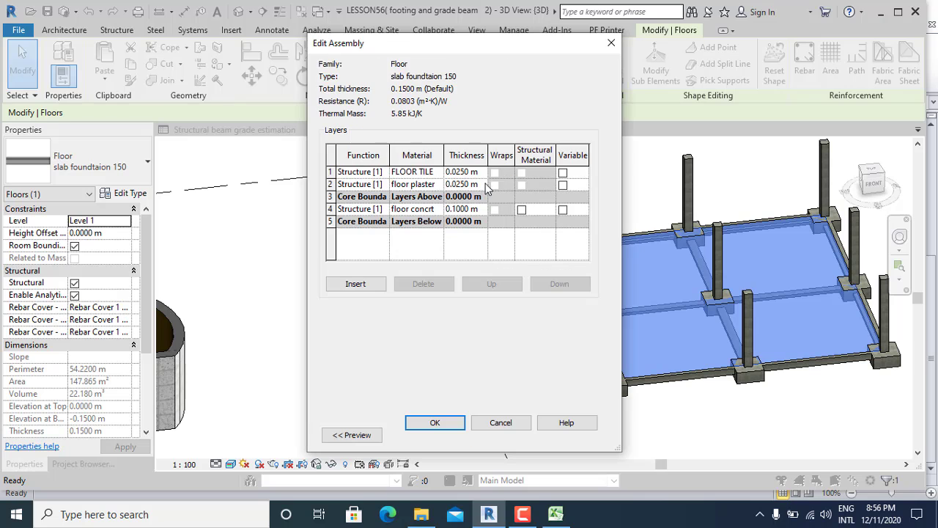
Step: Set the cost of the floor concrete layer's material to 8.18, checking the slab concrete cost in the Excel slab sheet
click(437, 210)
click(438, 209)
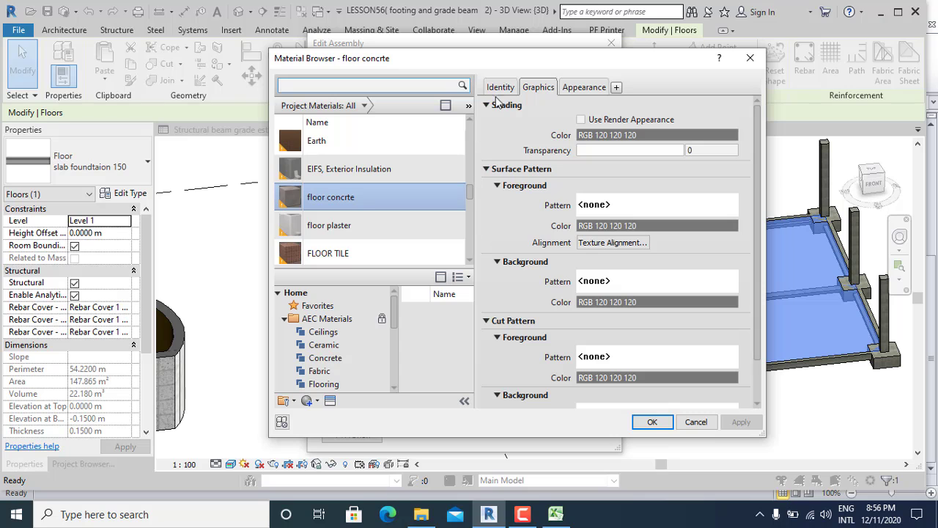
click(501, 88)
click(618, 248)
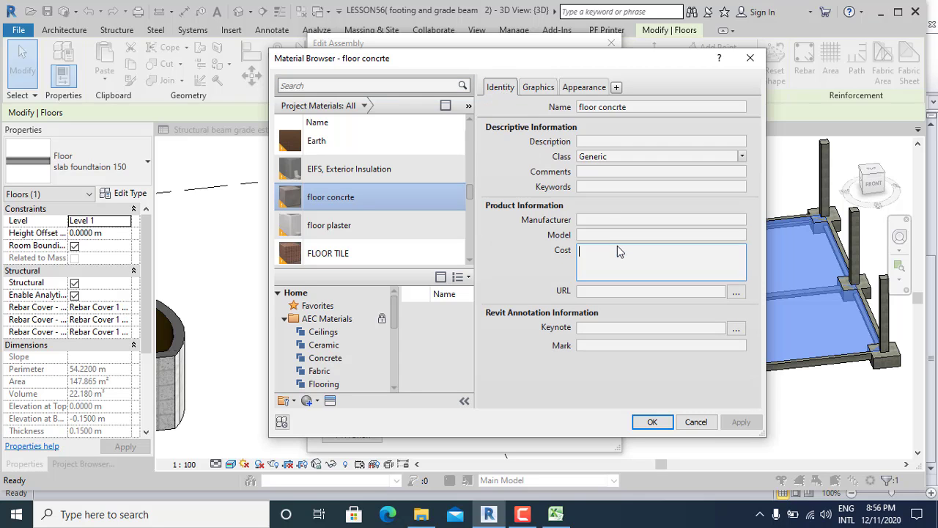
click(556, 514)
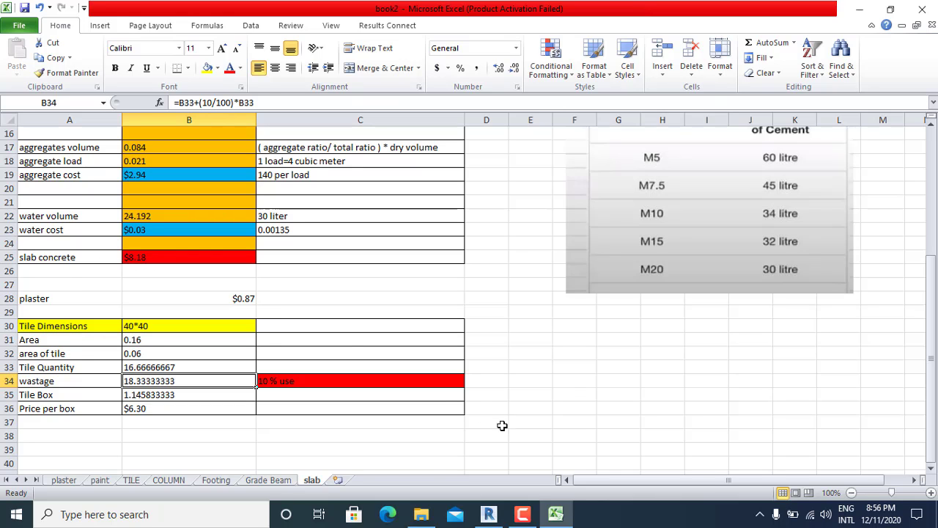
click(490, 513)
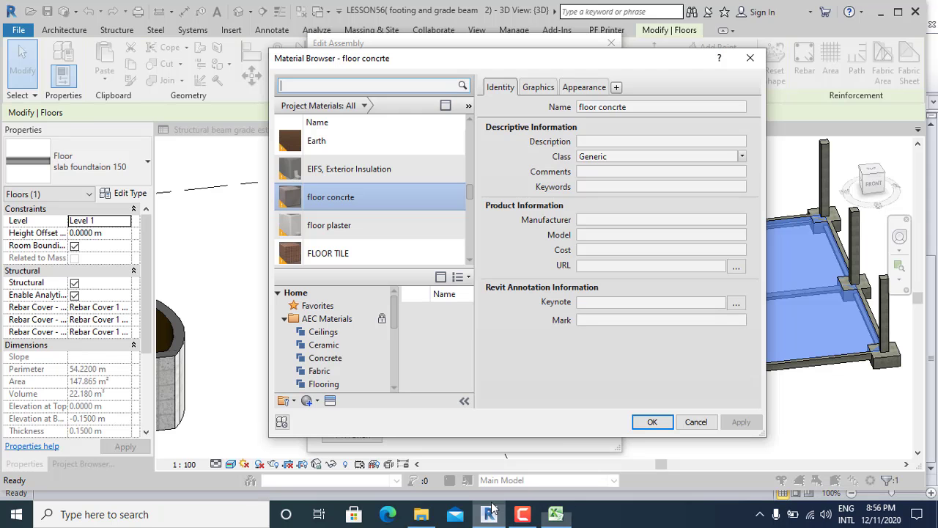
click(598, 250)
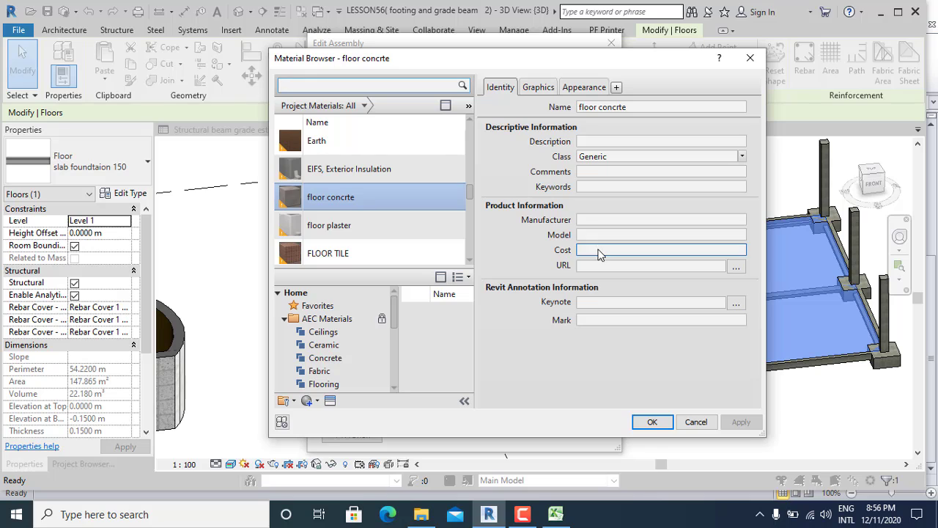
click(598, 251)
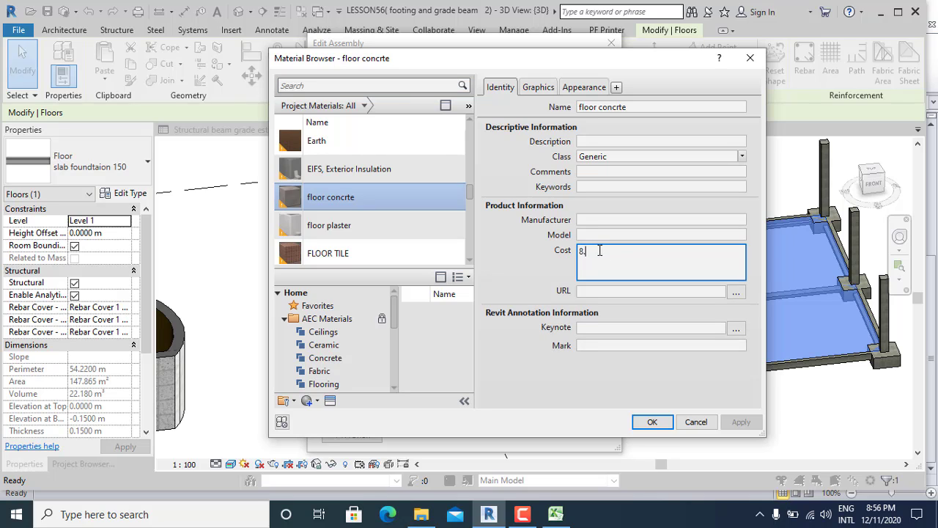
text(8.18)
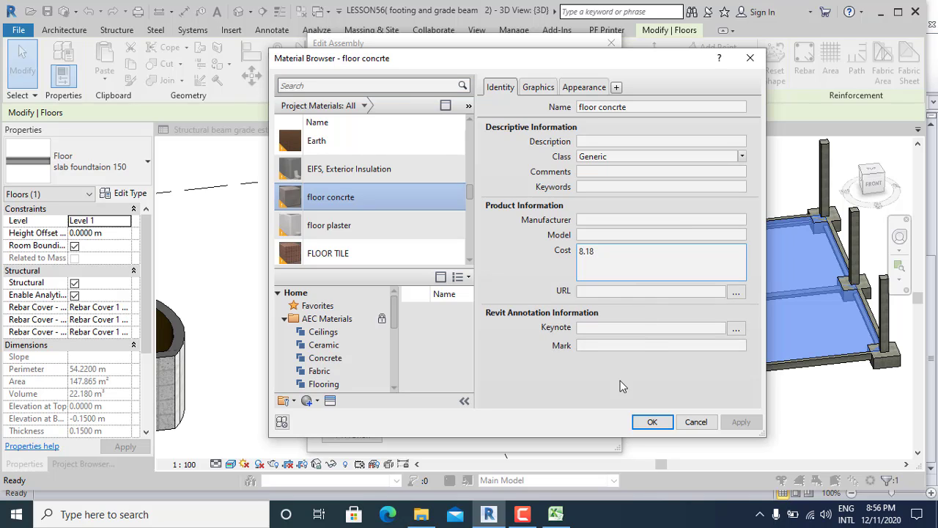
click(652, 422)
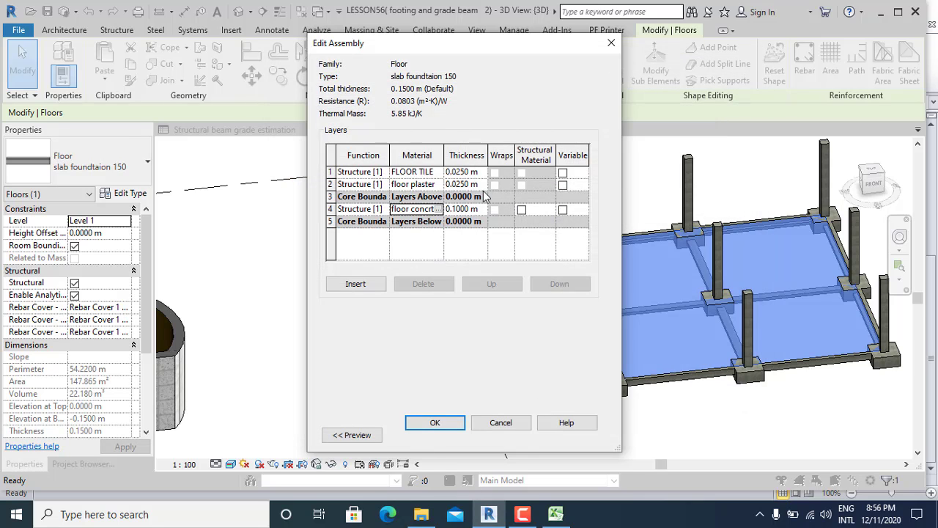
Step: Set the cost of the floor plaster layer's material to 0.87
click(439, 186)
click(440, 185)
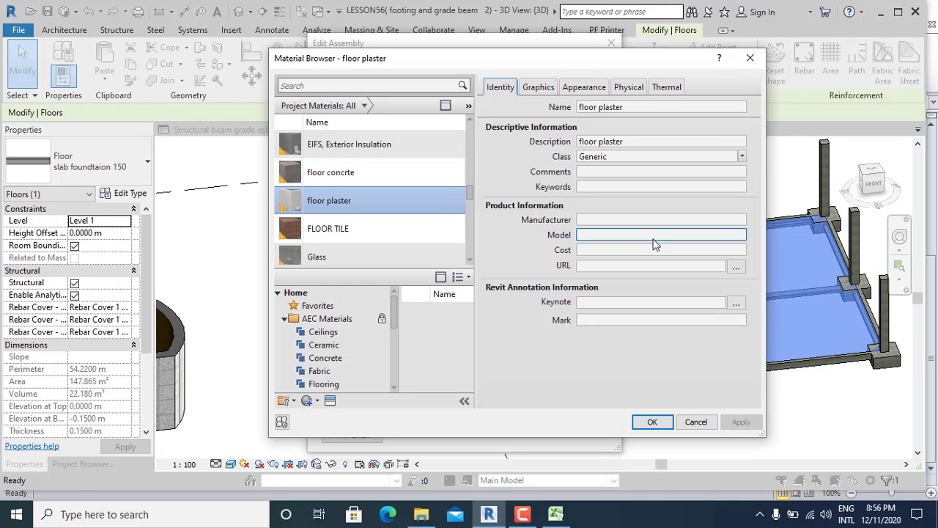
click(632, 254)
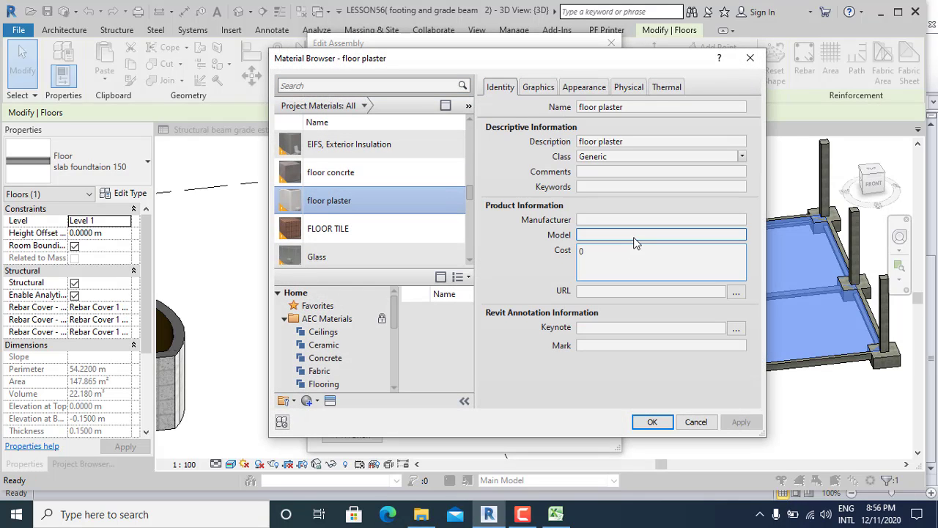
text(0.87)
click(654, 421)
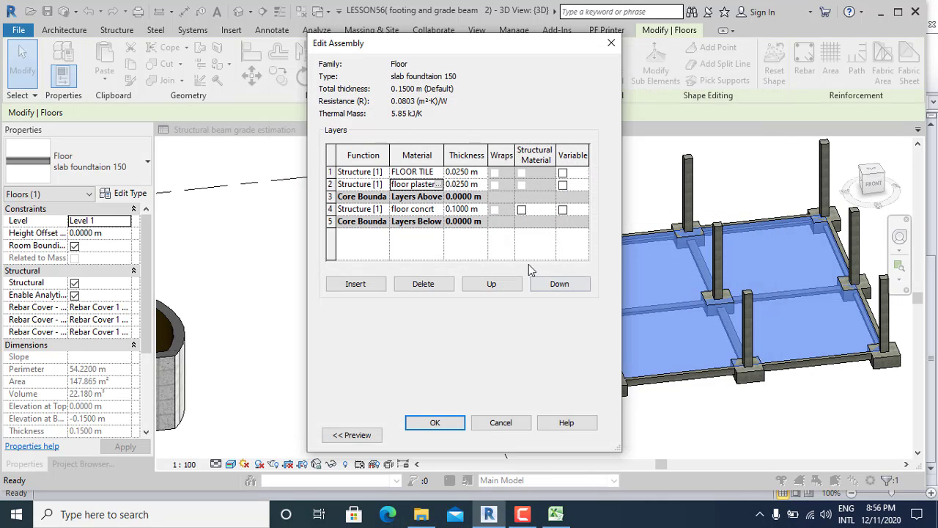
Step: Set the cost of the FLOOR TILE layer's material to 6.3, accept the floor type changes and deselect the floor
click(438, 172)
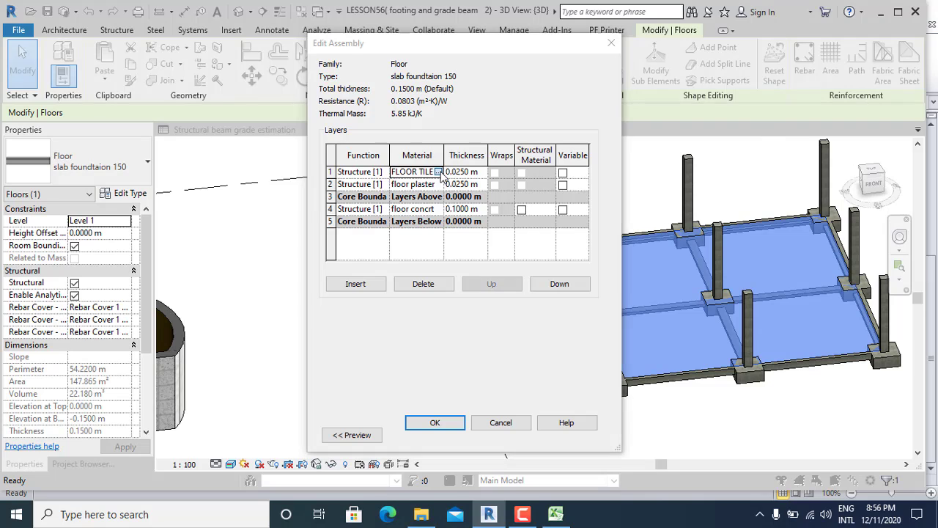
click(439, 172)
click(500, 86)
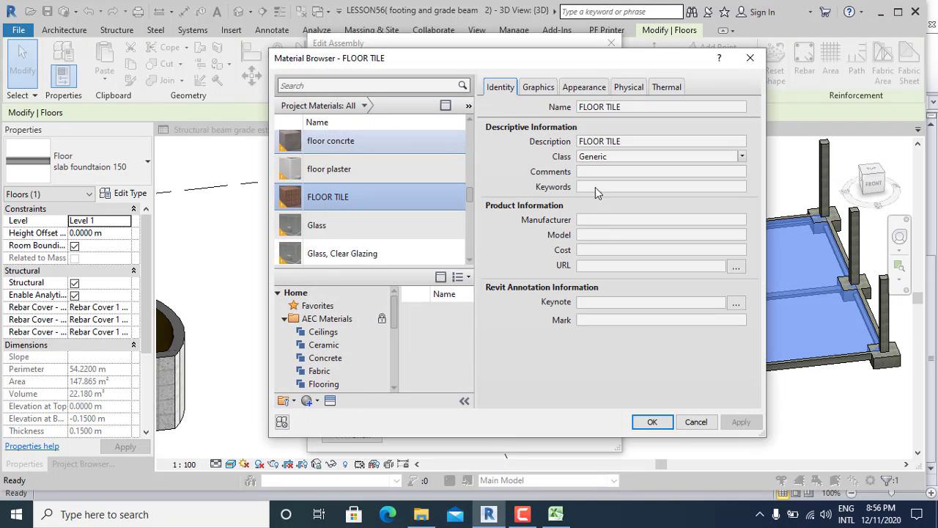
click(598, 254)
click(595, 223)
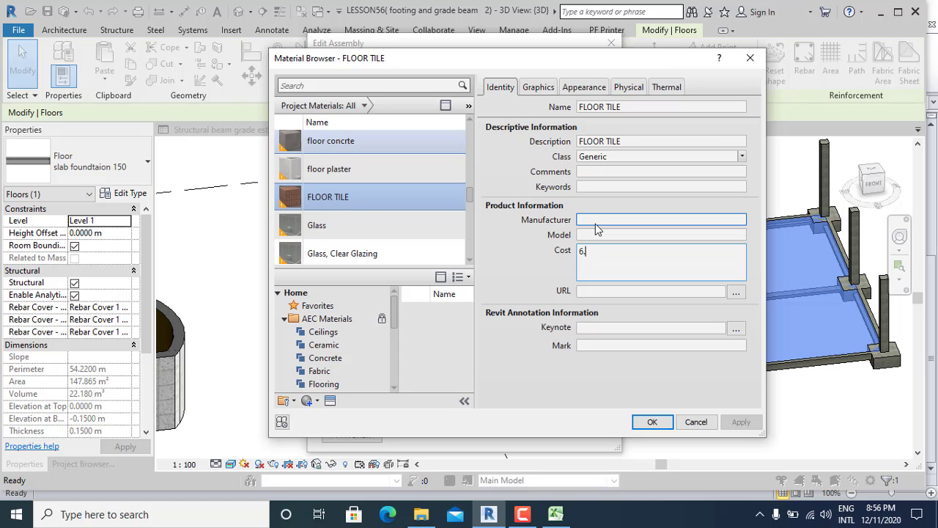
click(652, 421)
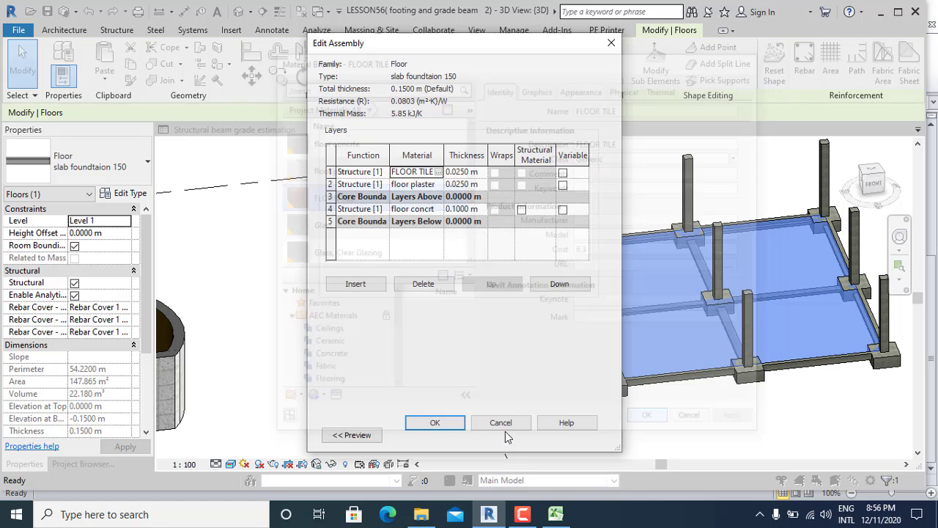
click(445, 423)
click(448, 436)
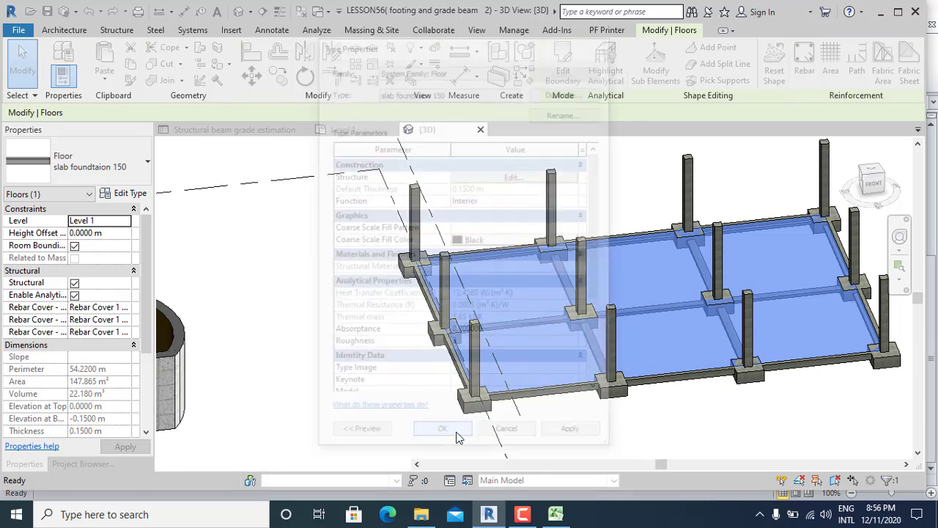
click(432, 408)
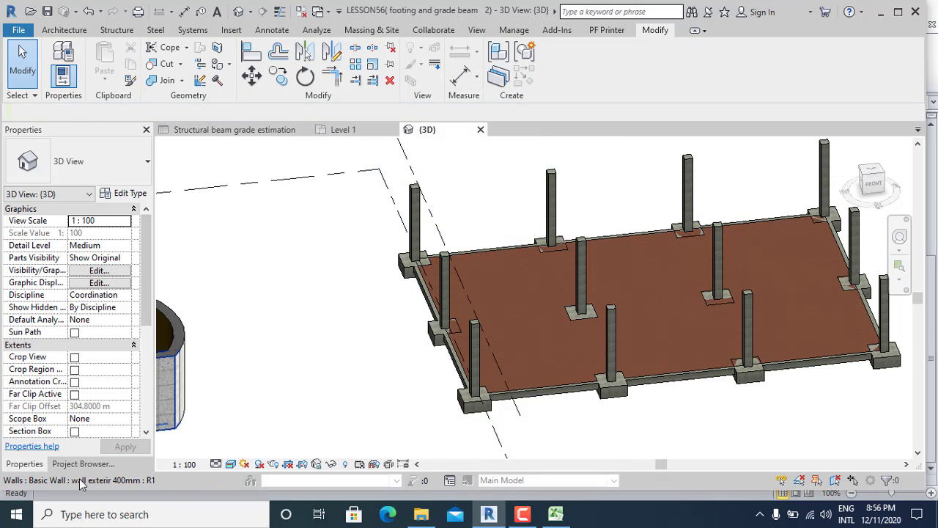
Step: Start a new material takeoff from the project's schedules and choose the Floors category
click(57, 466)
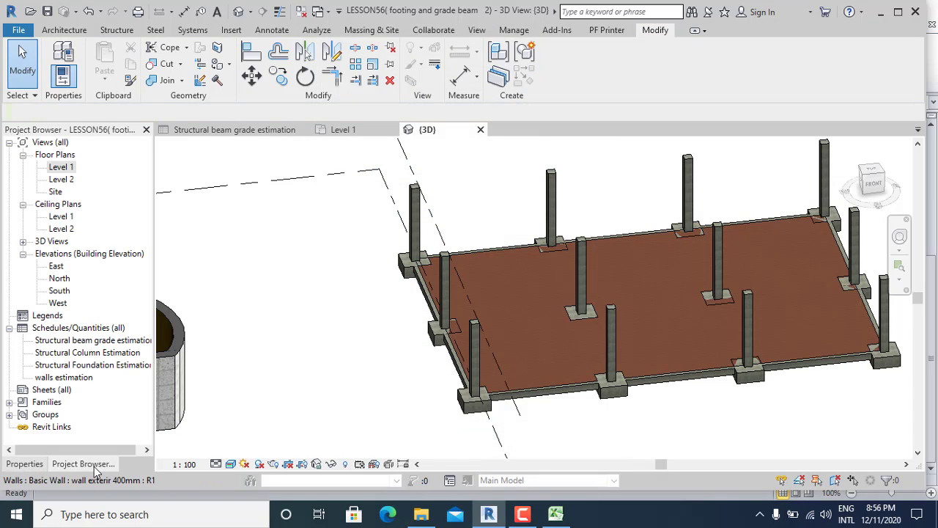
click(520, 515)
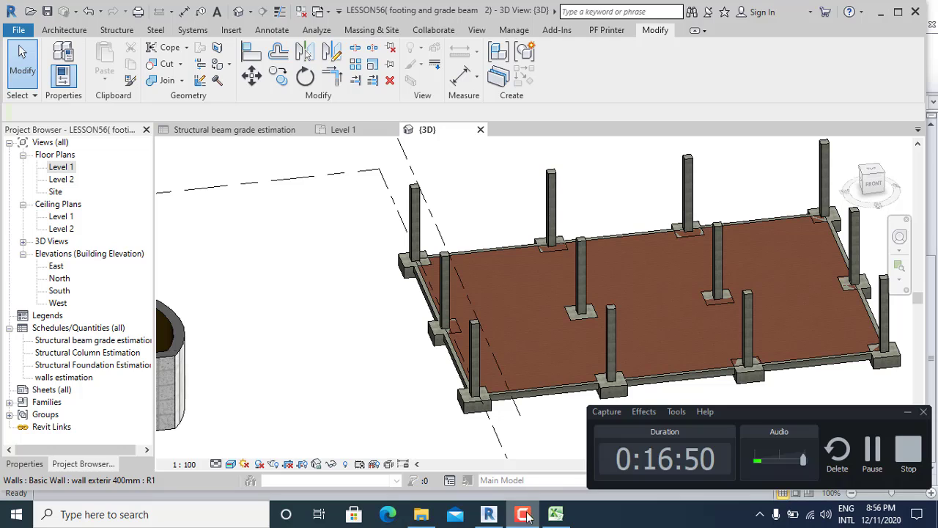
click(903, 414)
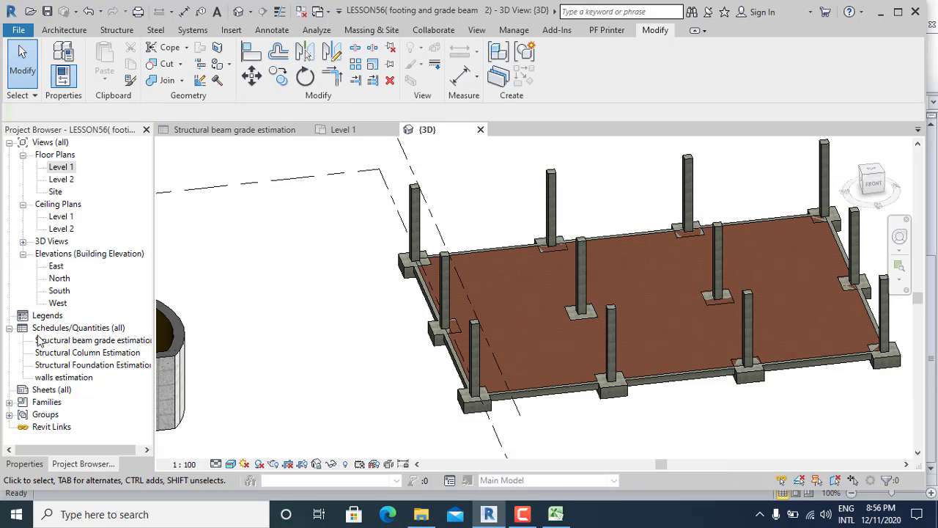
right_click(79, 328)
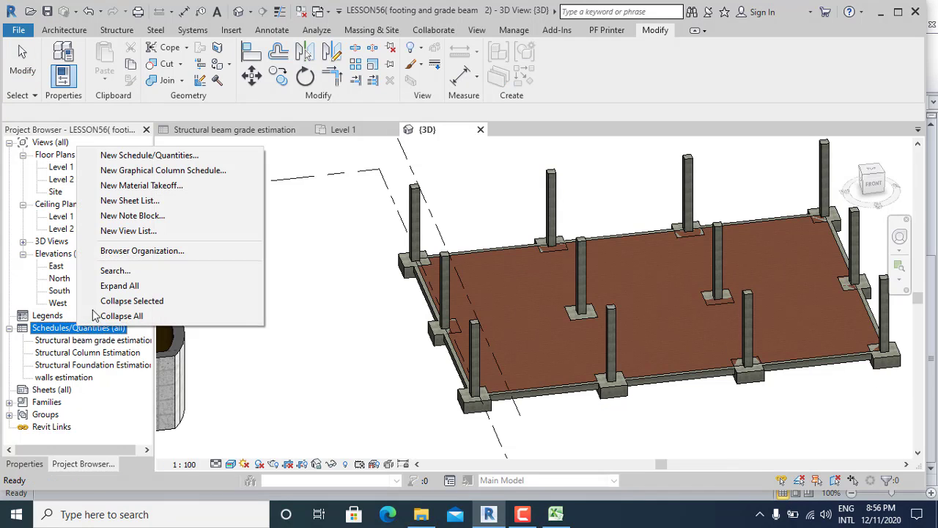
click(148, 188)
click(378, 296)
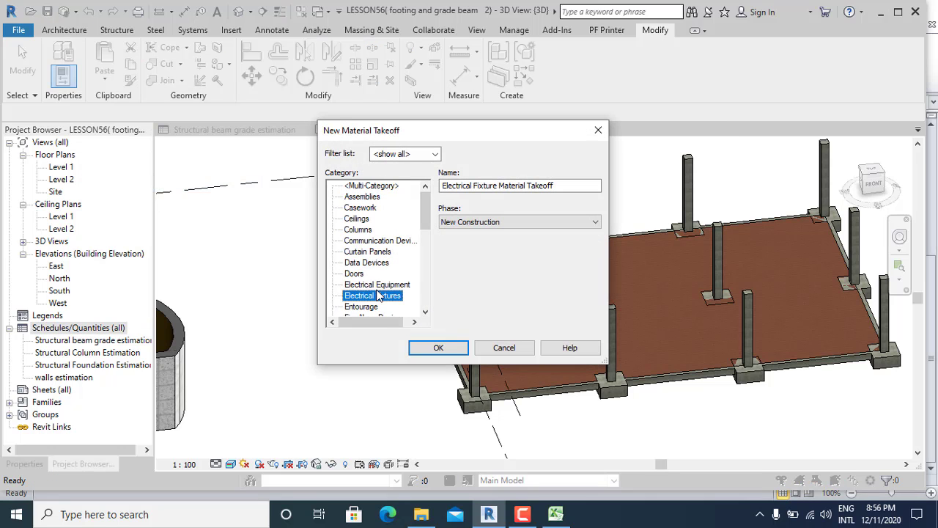
scroll(378, 295, down, 1)
click(378, 296)
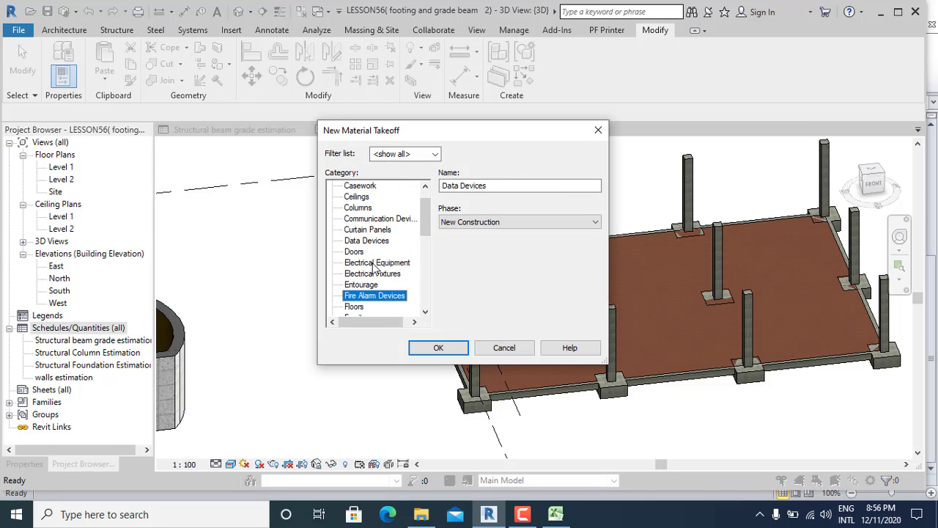
scroll(380, 277, down, 1)
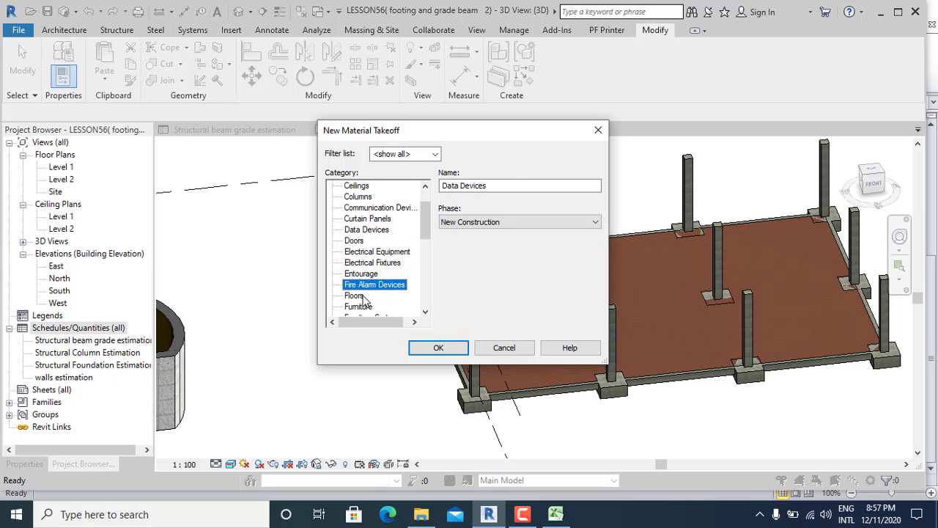
click(364, 296)
Step: Name the floor takeoff "Foundation Floor Estimation" and create it
click(442, 185)
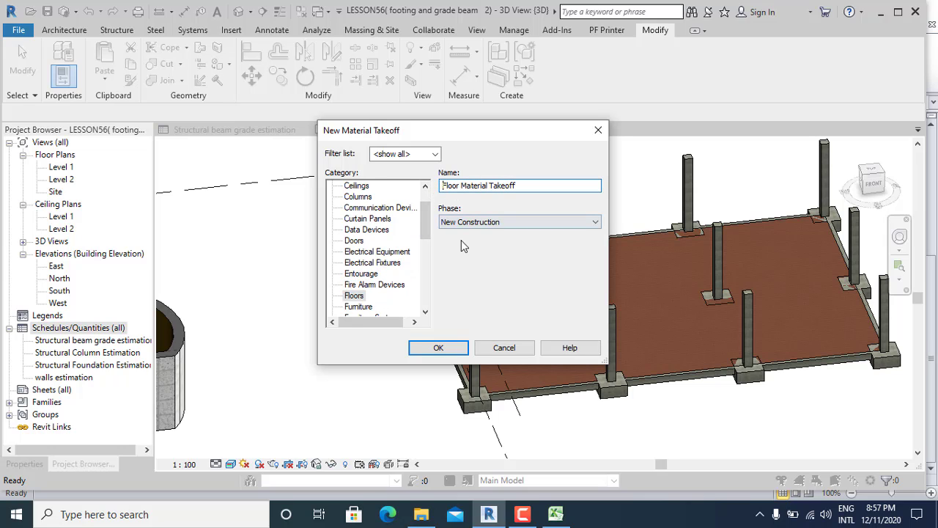
text(Foun)
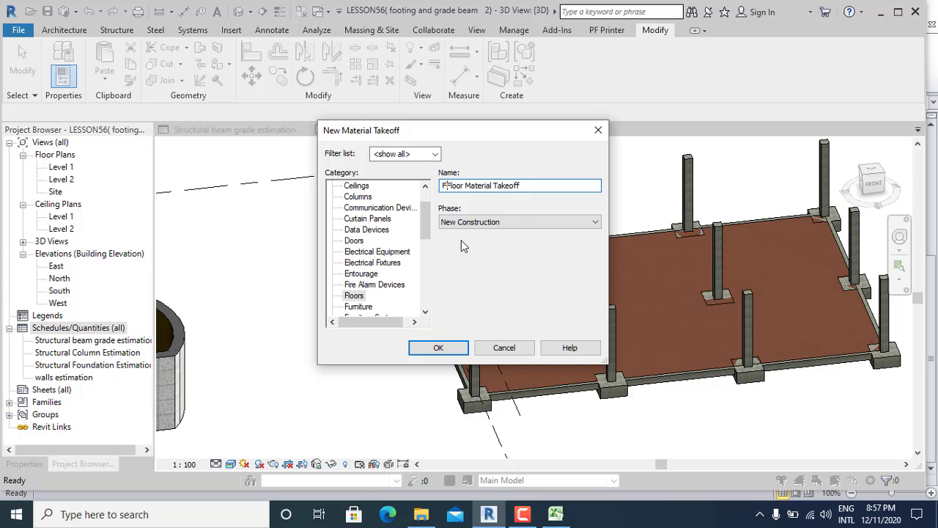
text(dation)
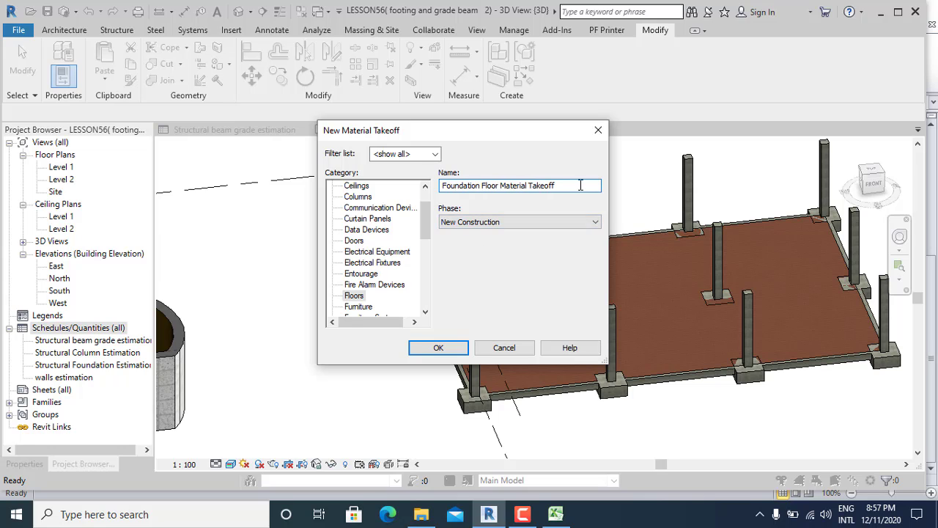
drag(580, 186, 503, 184)
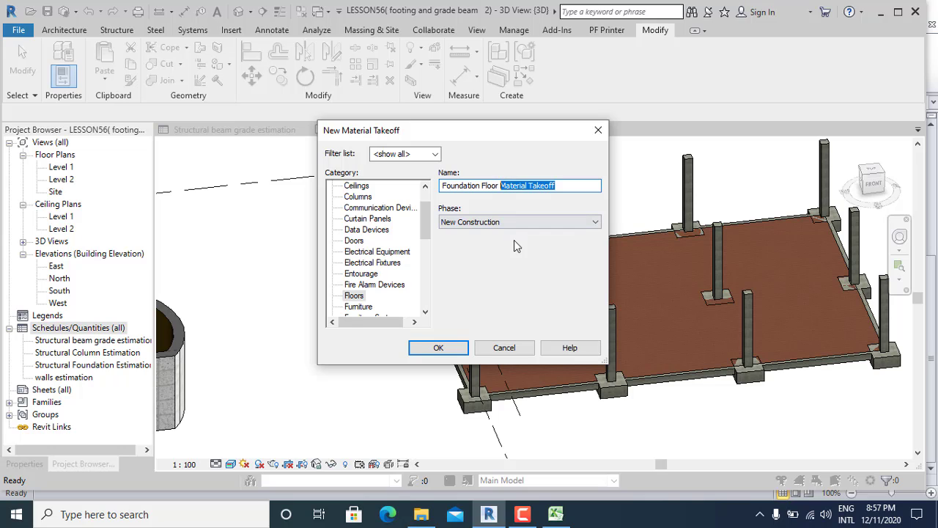
text(Est)
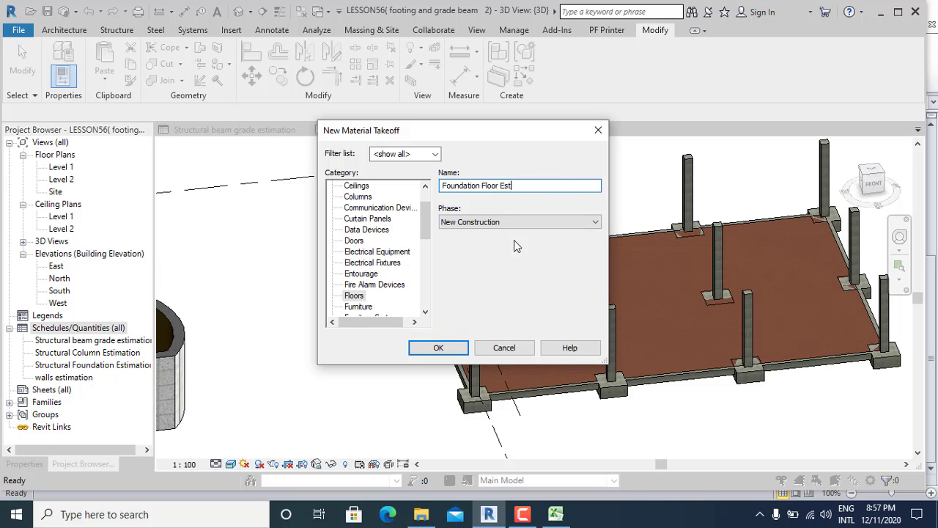
text(imation)
click(438, 348)
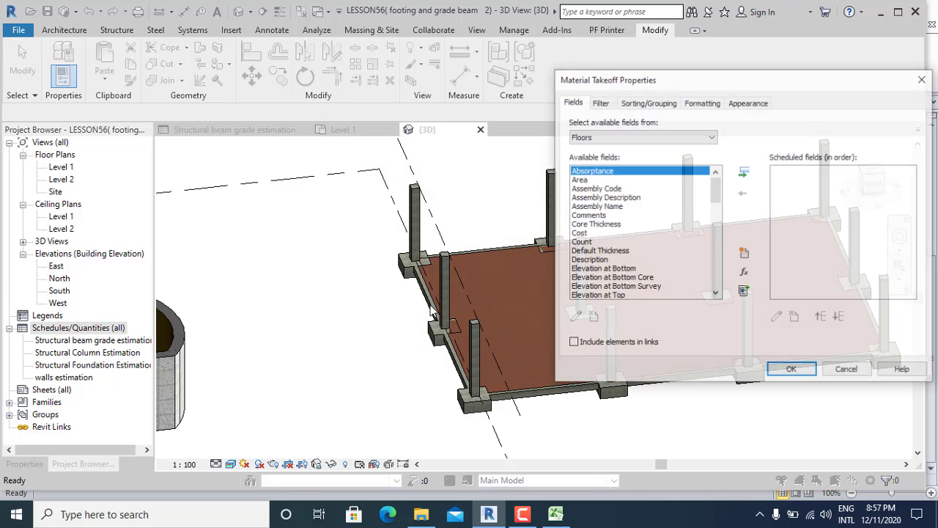
Step: Add the Family and Type field to the takeoff's scheduled fields
click(621, 233)
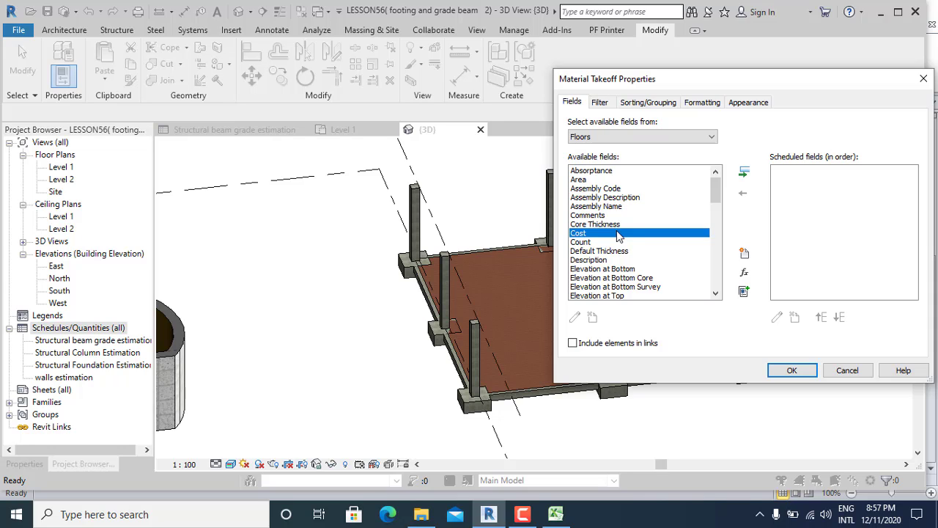
key(f)
scroll(622, 245, down, 1)
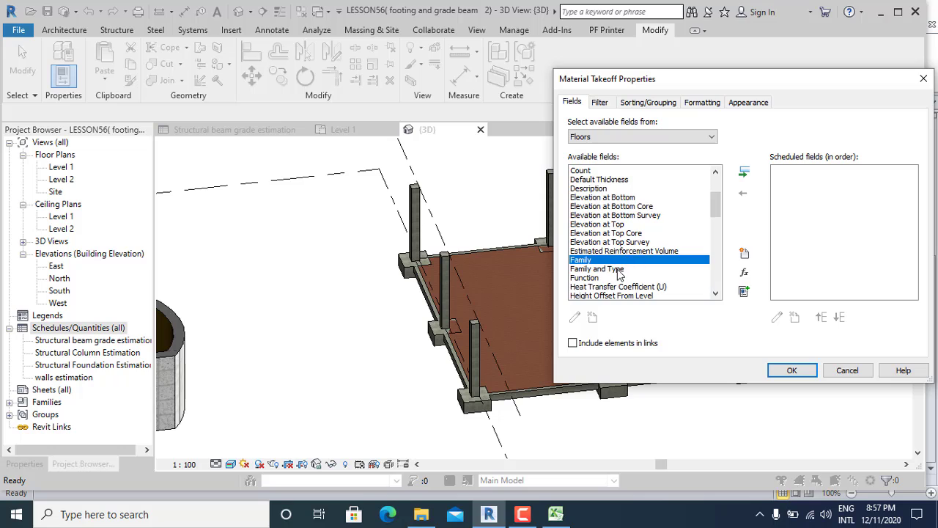
click(607, 269)
click(743, 171)
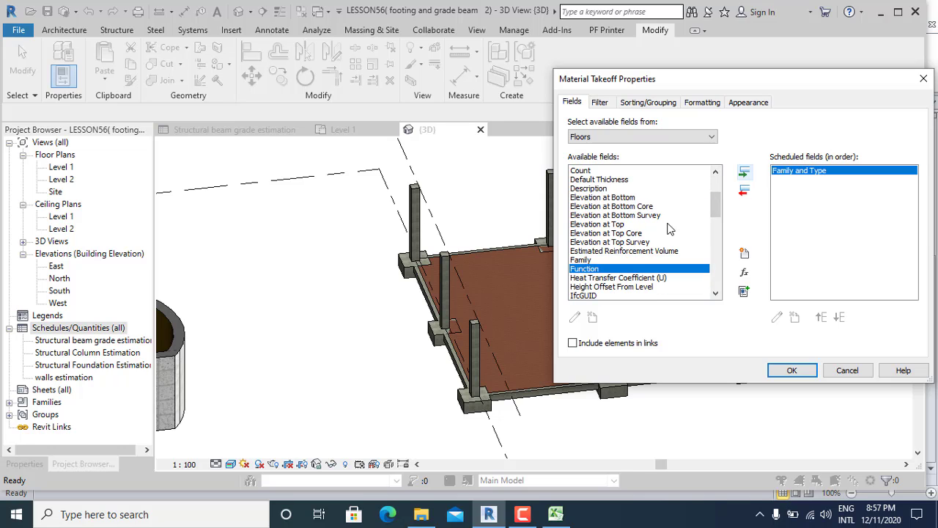
Step: Add the Material: Name field to the floor takeoff's scheduled fields after Family and Type
click(614, 242)
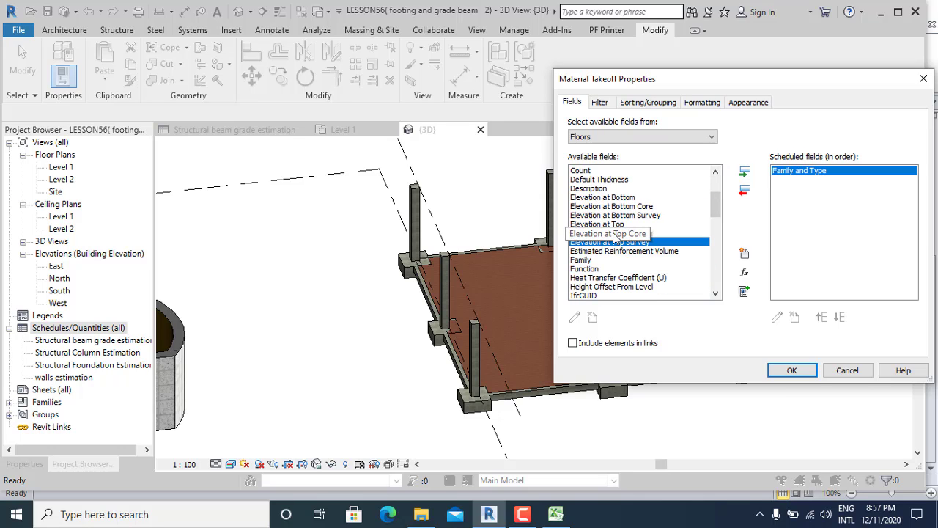
key(m)
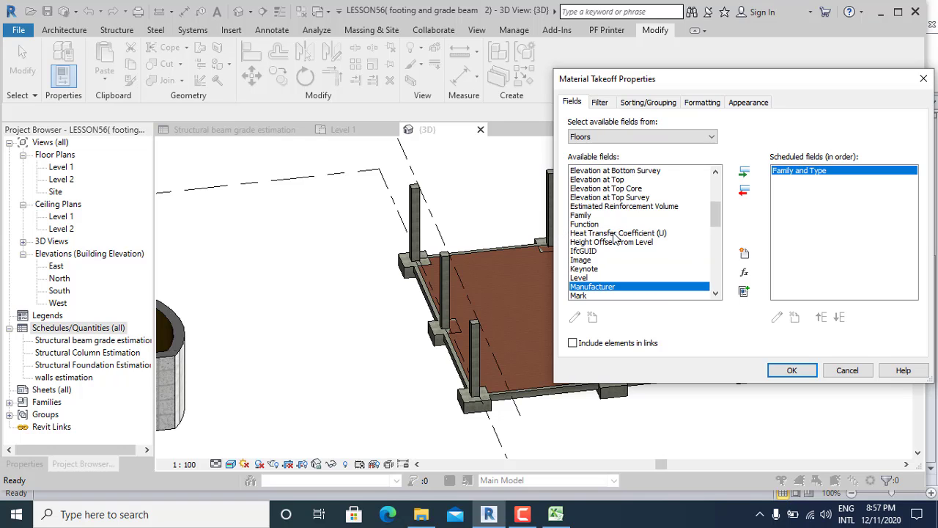
scroll(621, 249, down, 3)
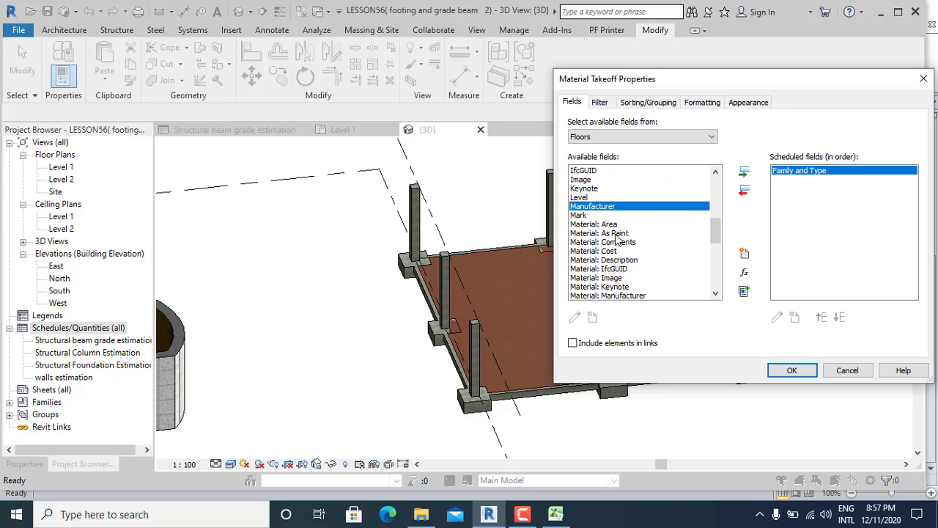
scroll(621, 284, down, 2)
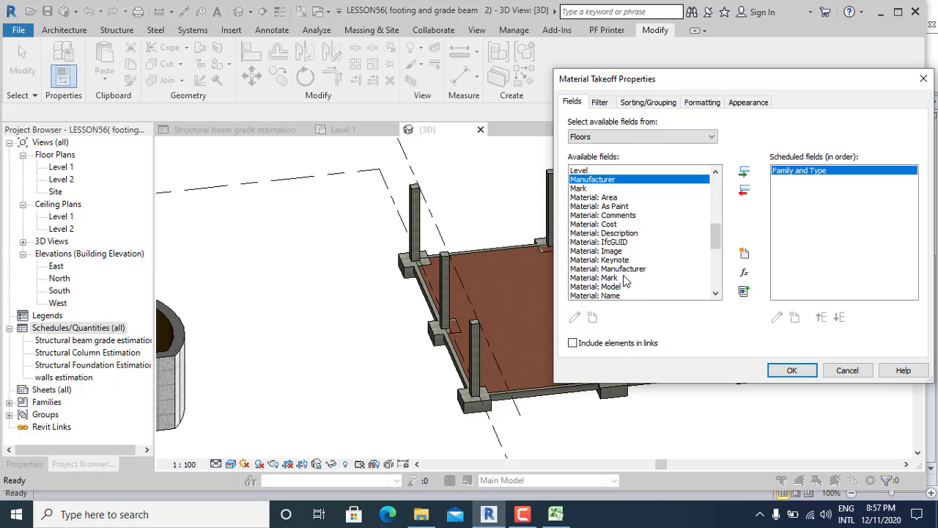
scroll(622, 285, down, 1)
click(611, 269)
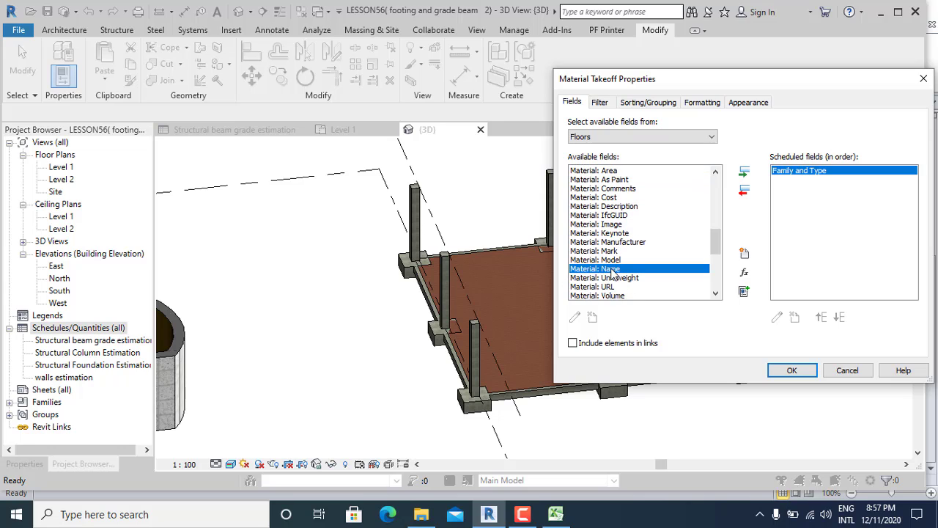
click(744, 171)
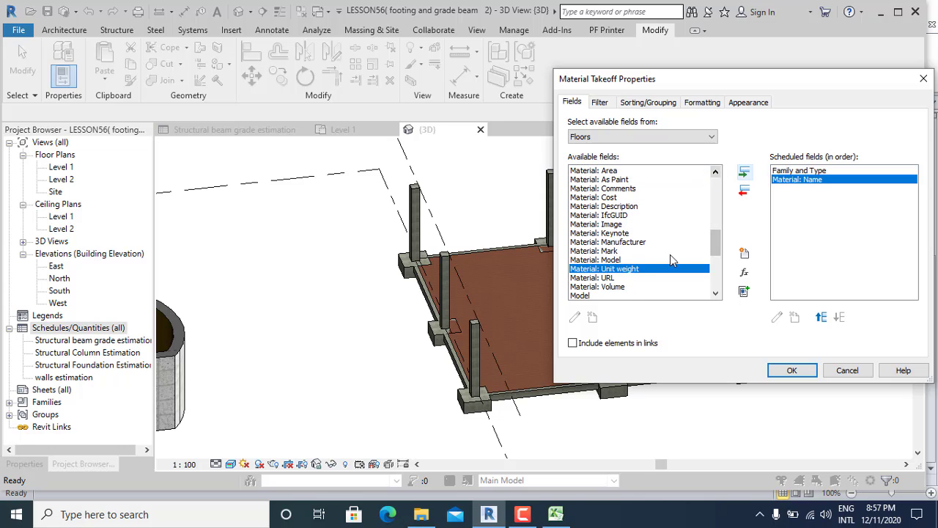
Step: Add the Material: Area and Material: Cost fields to the scheduled fields and generate the floor takeoff
click(616, 197)
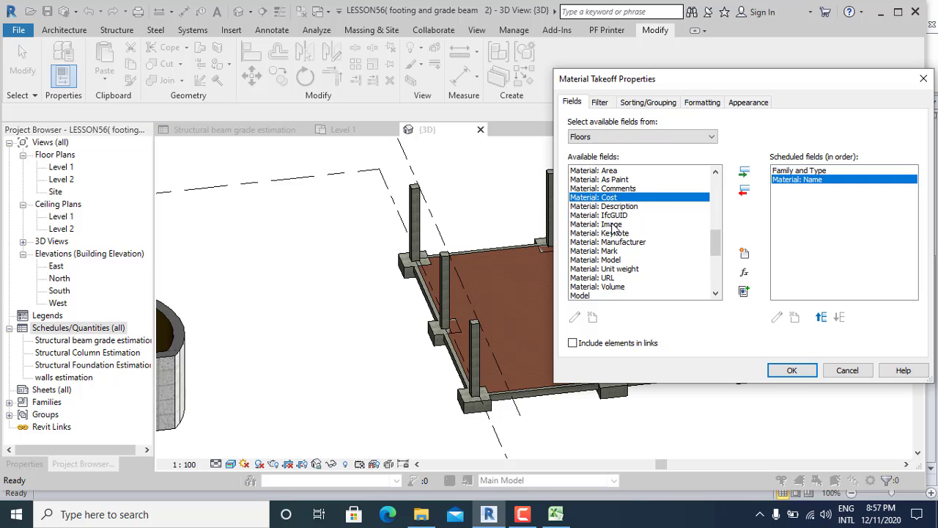
click(597, 170)
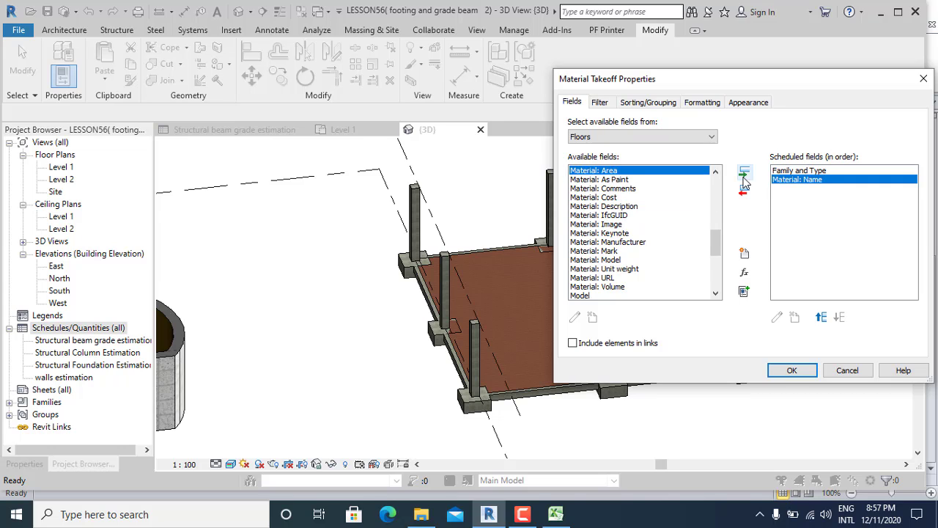
click(743, 172)
click(744, 172)
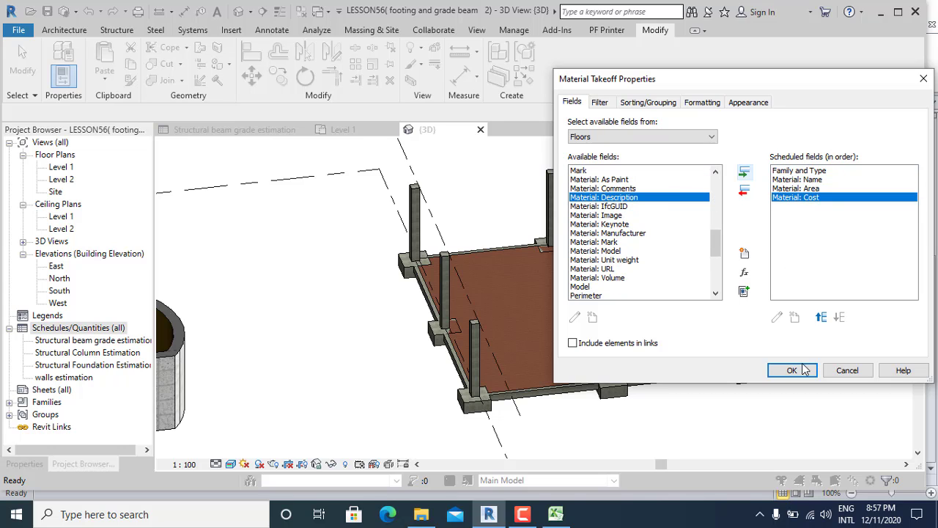
click(791, 370)
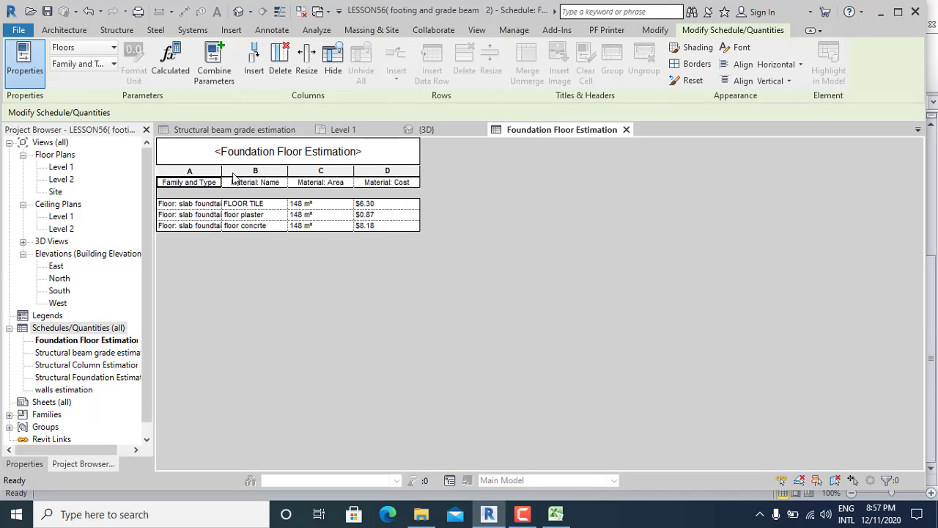
Step: Widen the Family and Type and Material: Name columns of the floor takeoff so their entries fit
drag(221, 182, 302, 234)
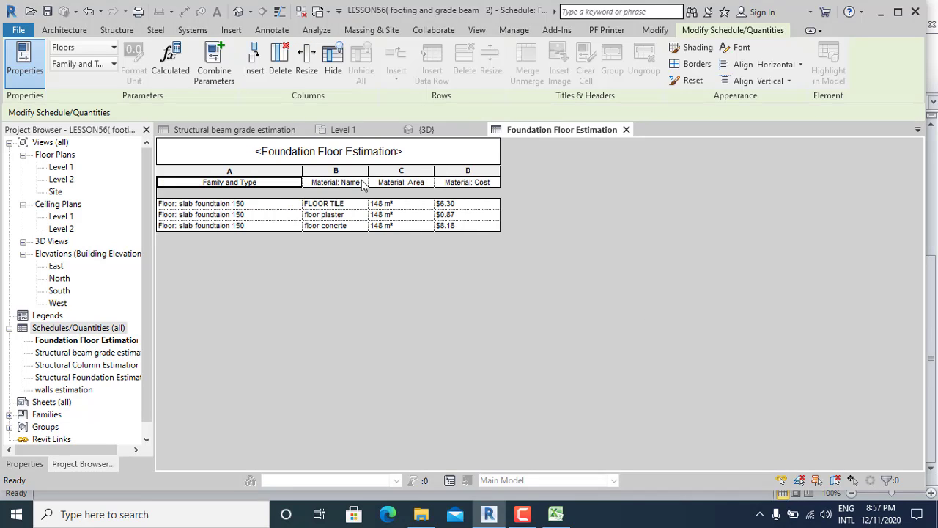
drag(368, 172, 406, 206)
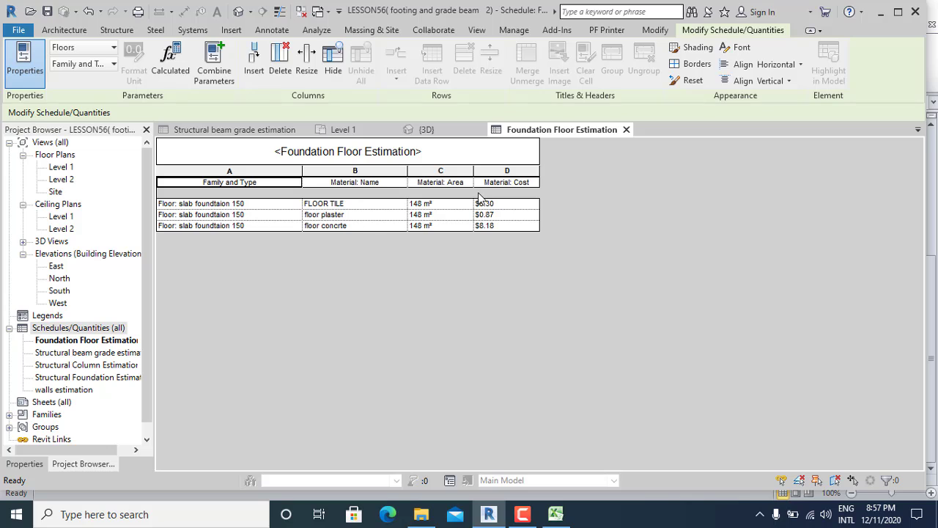